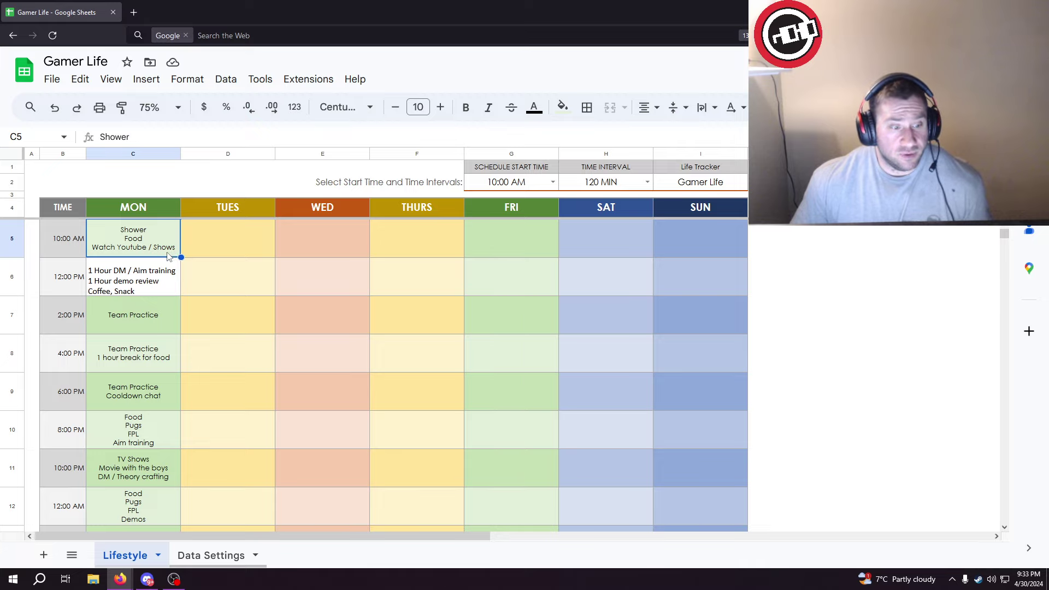
Review Monday's planned activities, from the 10:00 AM block through the late-night blocks.
{"action": "left_click", "coordinate": [112, 275]}
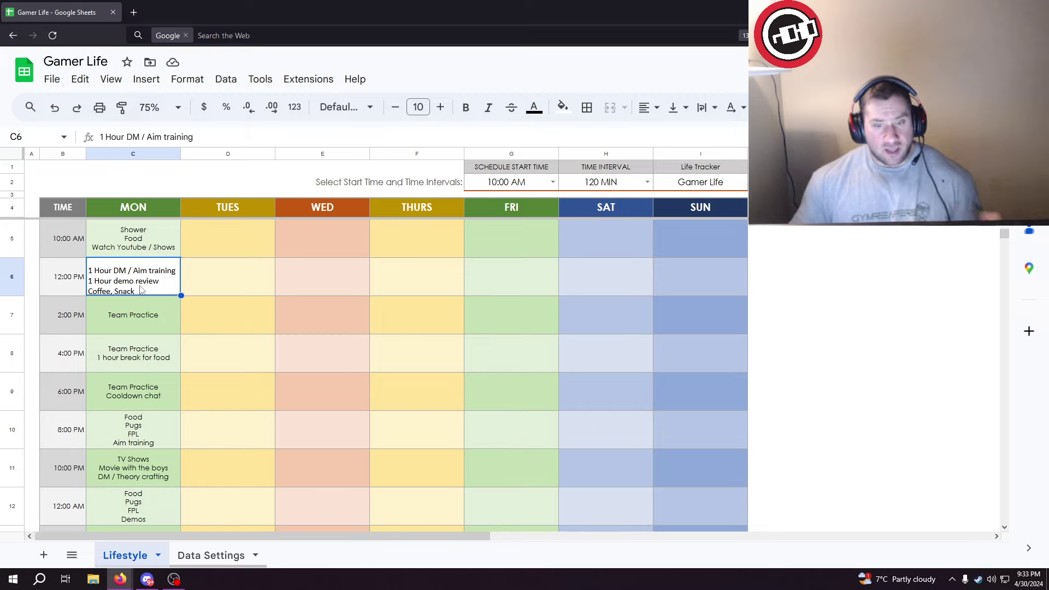
{"action": "left_click", "coordinate": [120, 319]}
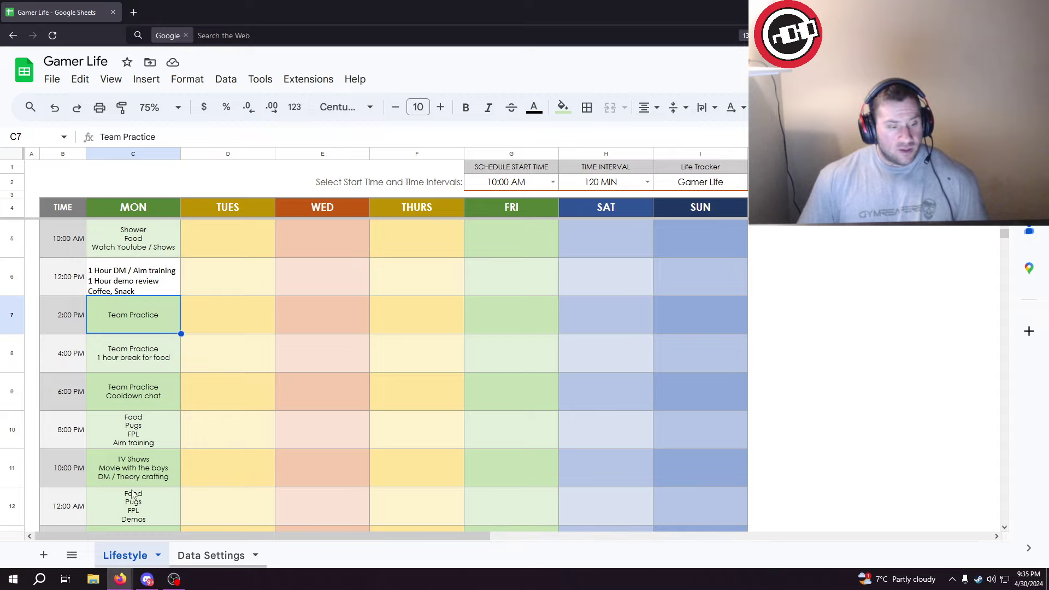
{"action": "scroll", "coordinate": [134, 494], "scroll_direction": "down", "scroll_amount": 1}
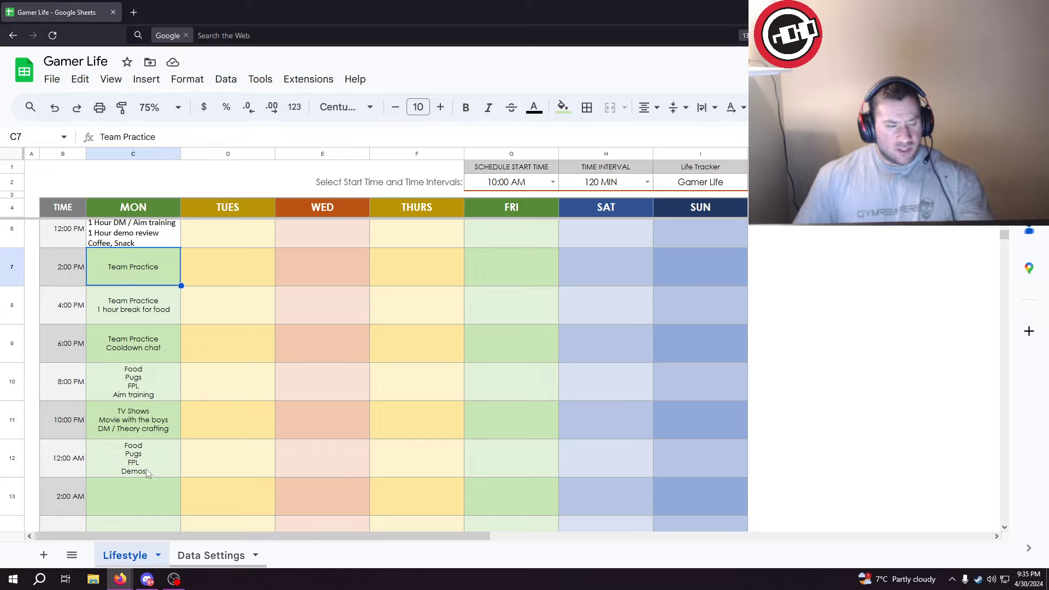
{"action": "left_click", "coordinate": [130, 385]}
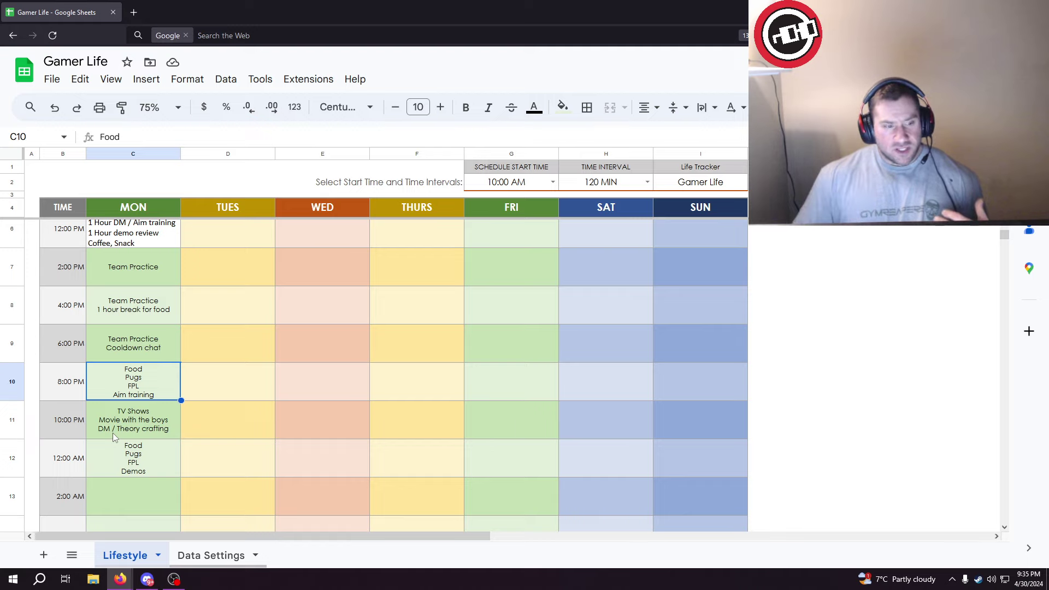
{"action": "scroll", "coordinate": [104, 435], "scroll_direction": "up", "scroll_amount": 1}
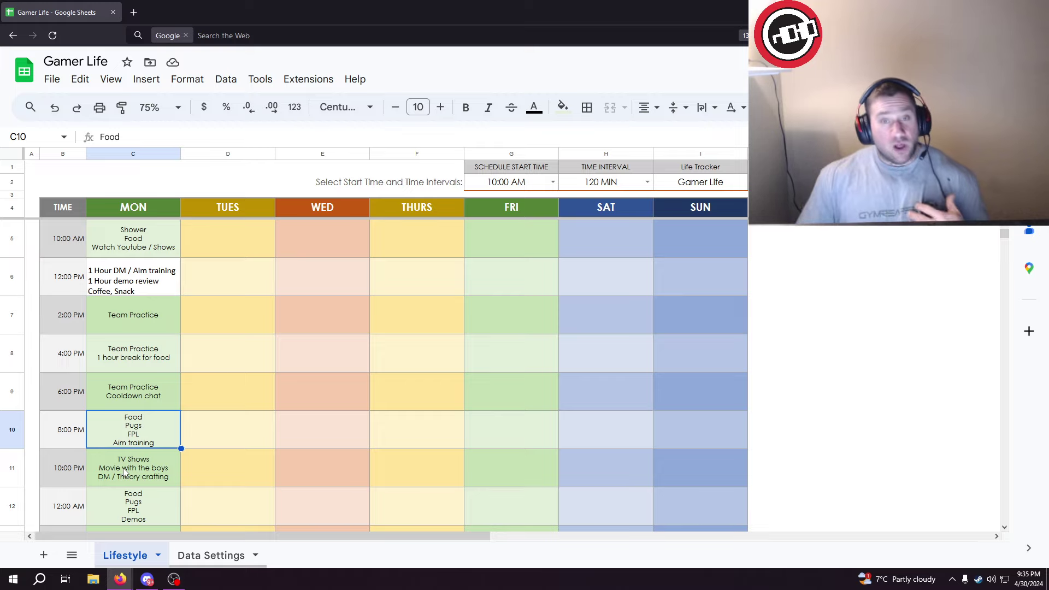
Set the schedule's time interval to 60 MIN.
{"action": "left_click", "coordinate": [228, 246]}
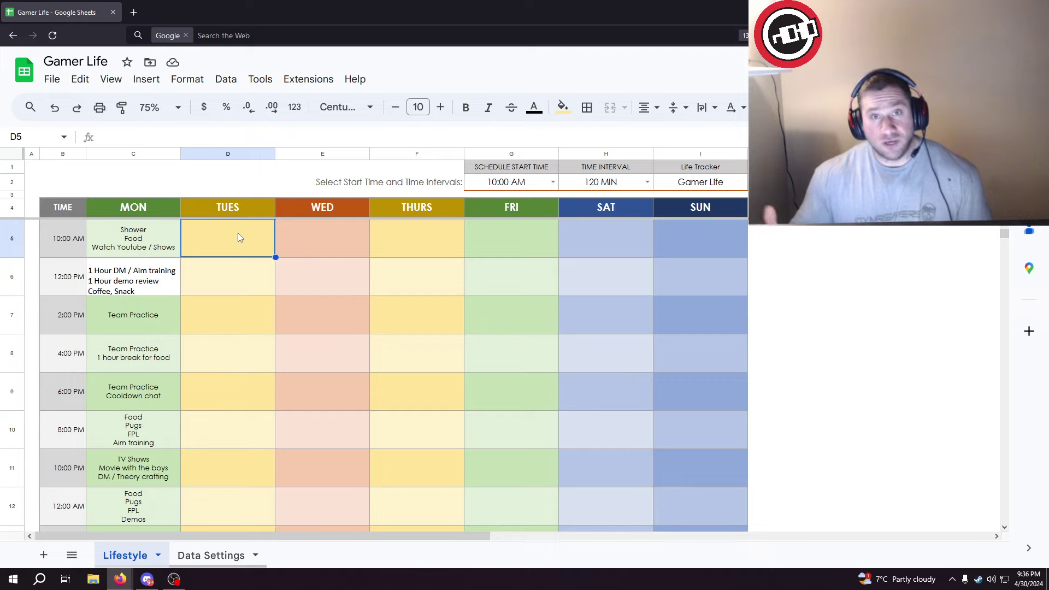
{"action": "left_click", "coordinate": [647, 182]}
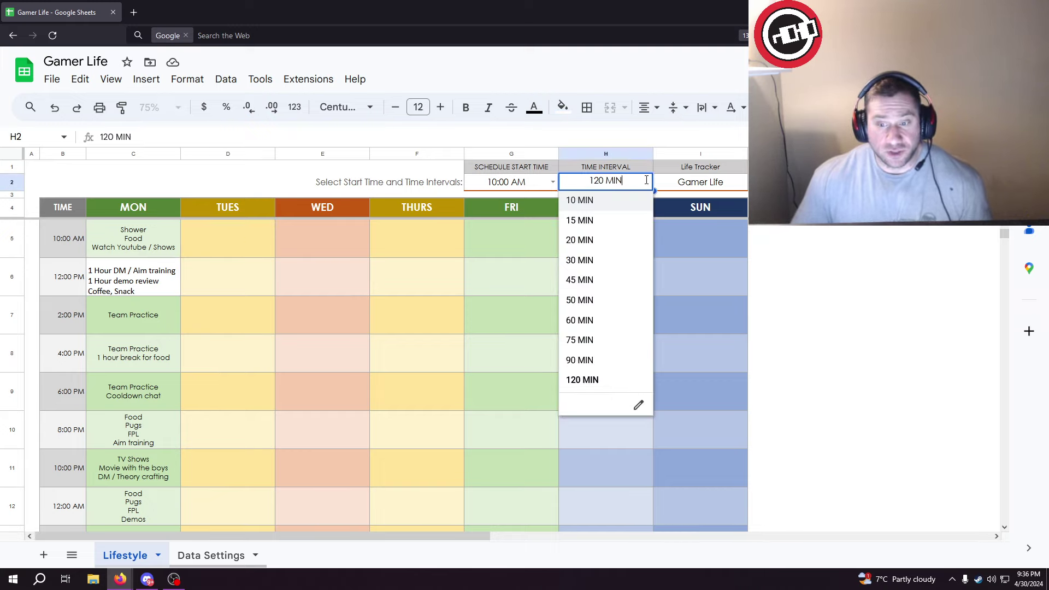
{"action": "left_click", "coordinate": [578, 321]}
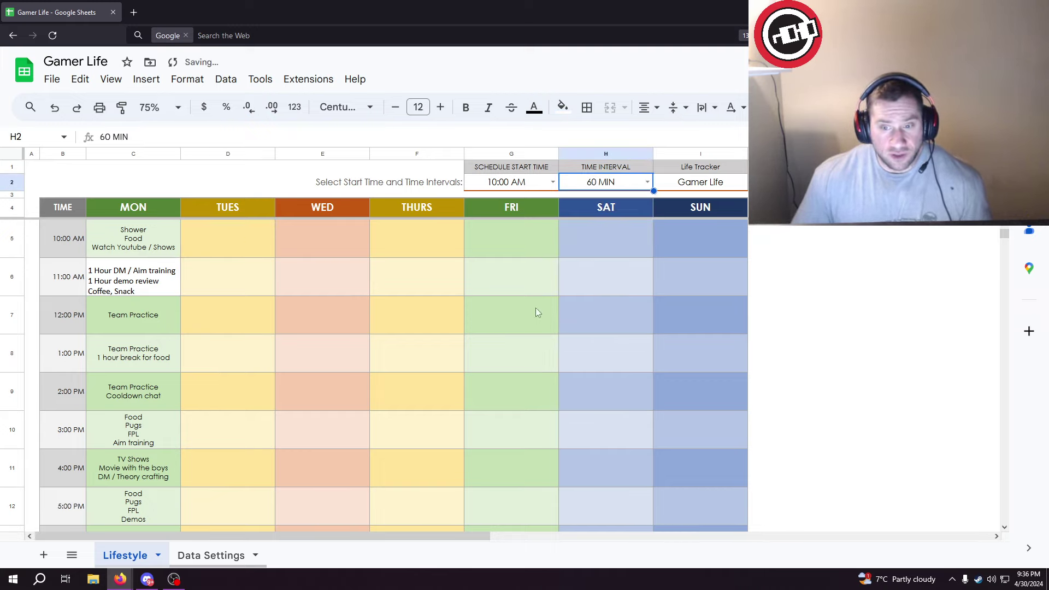
Enter "Eat , Shower school" in Tuesday's 10:00 AM slot.
{"action": "left_click", "coordinate": [223, 240]}
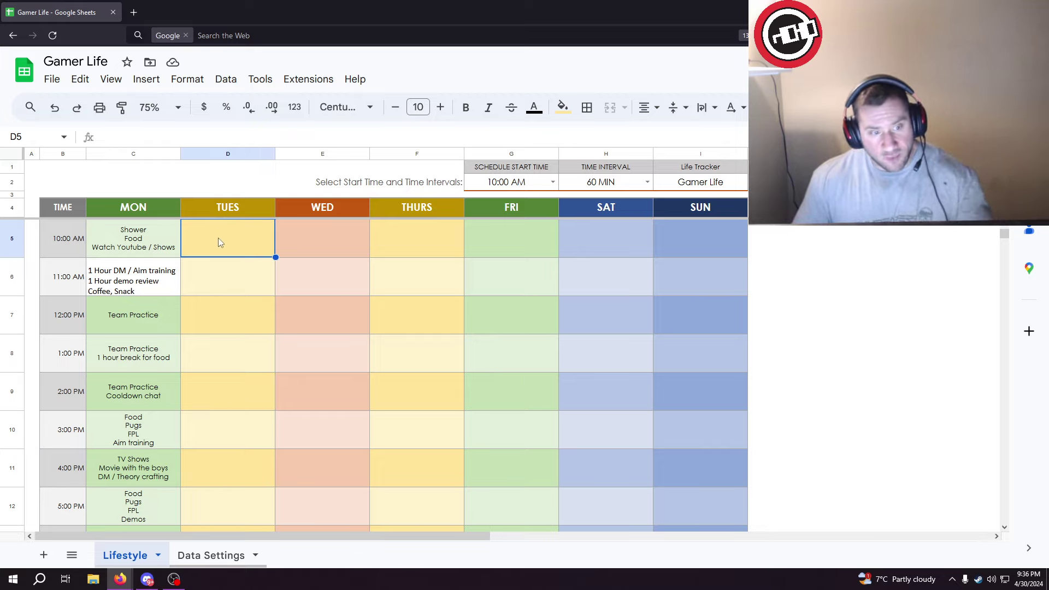
{"action": "double_click", "coordinate": [218, 238]}
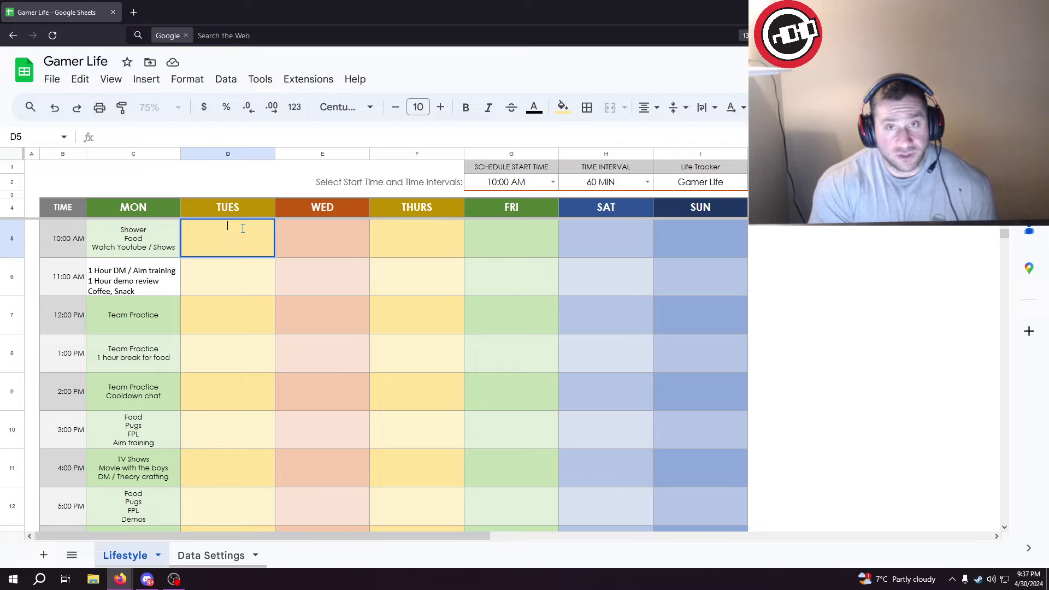
{"action": "type", "text": "E"}
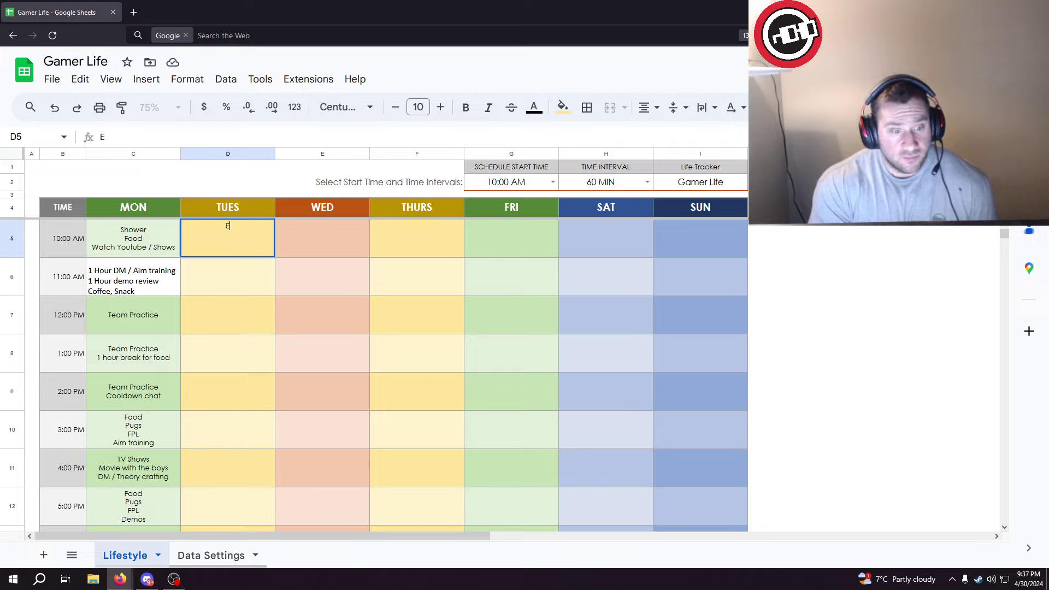
{"action": "type", "text": "at , Show"}
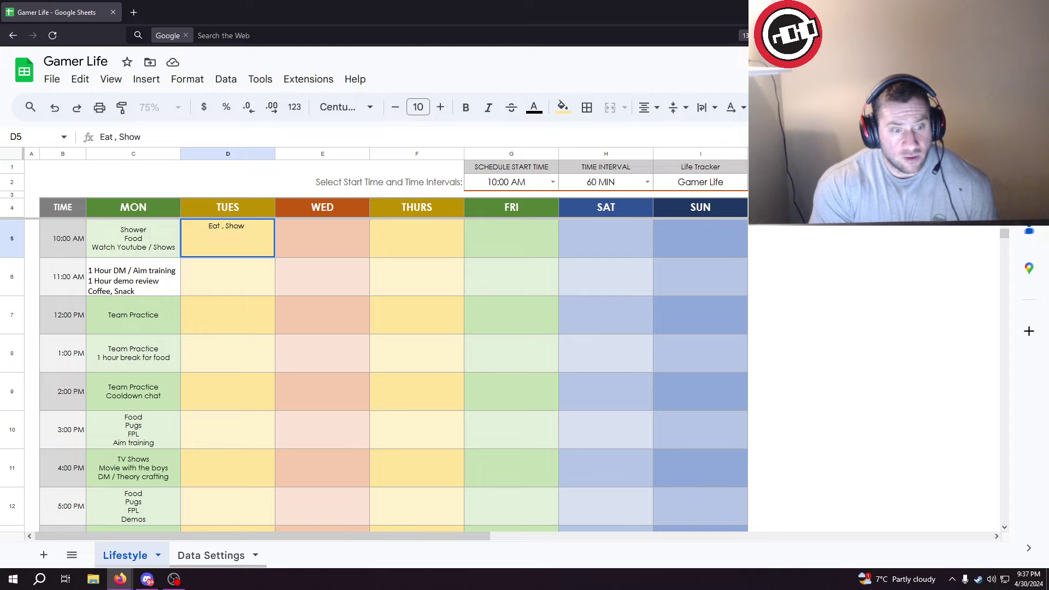
{"action": "type", "text": "er school"}
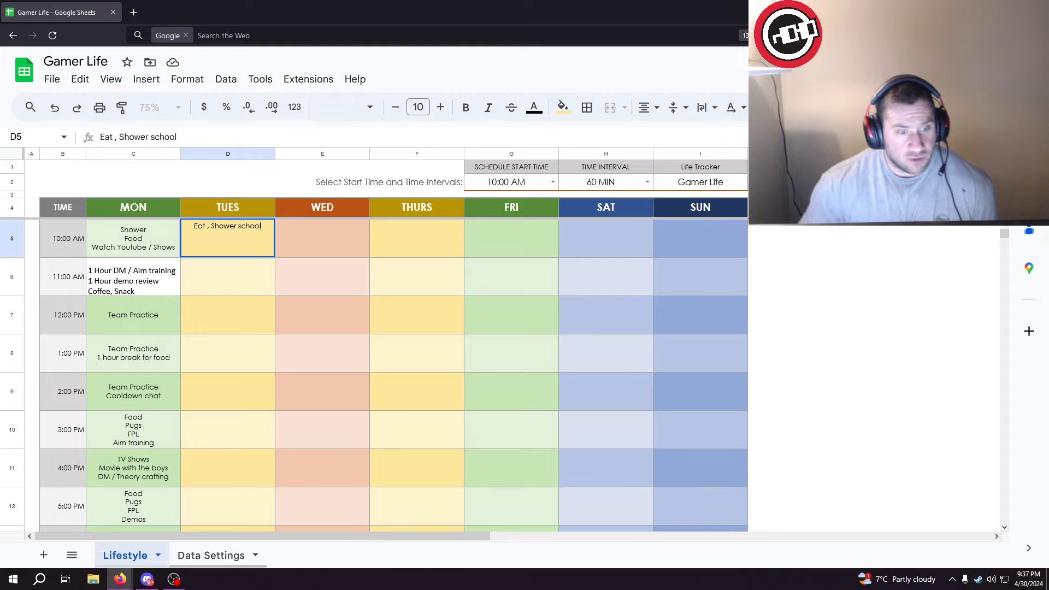
Enter "school" in Tuesday's 11:00 AM and 3:00 PM slots.
{"action": "left_click", "coordinate": [241, 271]}
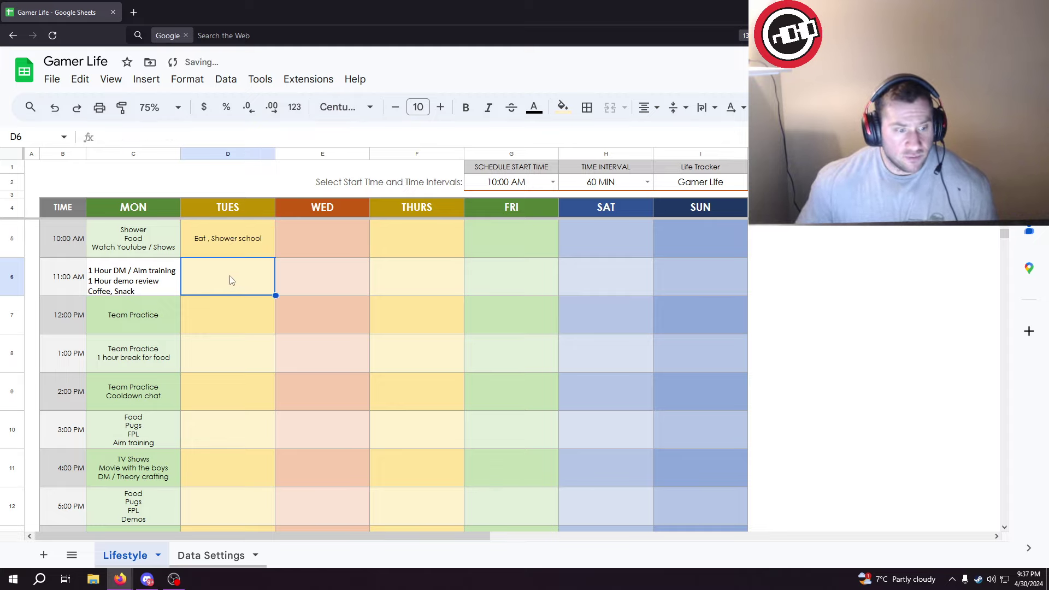
{"action": "type", "text": "school"}
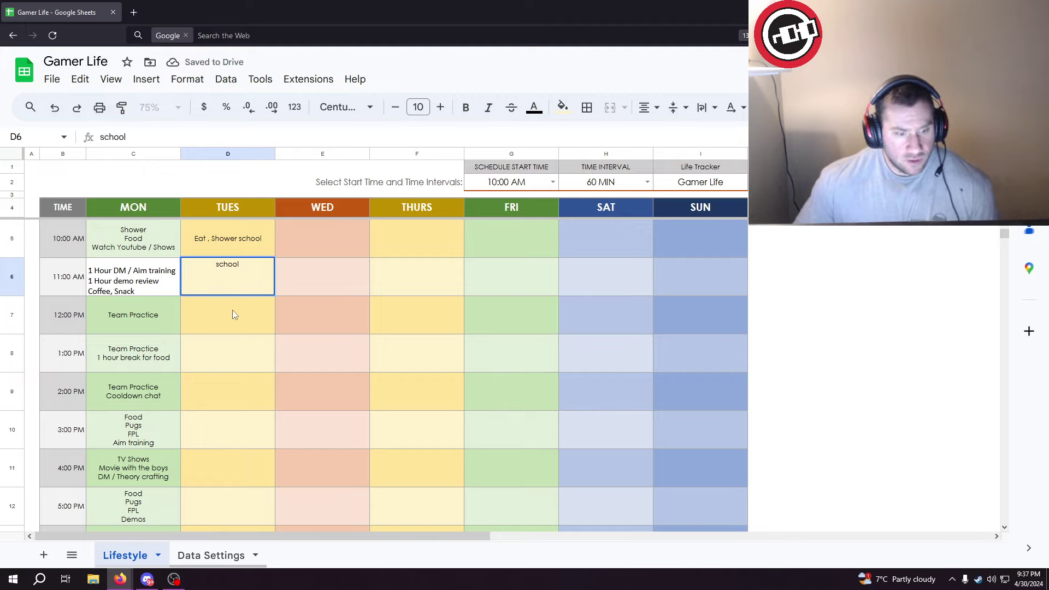
{"action": "scroll", "coordinate": [215, 367], "scroll_direction": "down", "scroll_amount": 1}
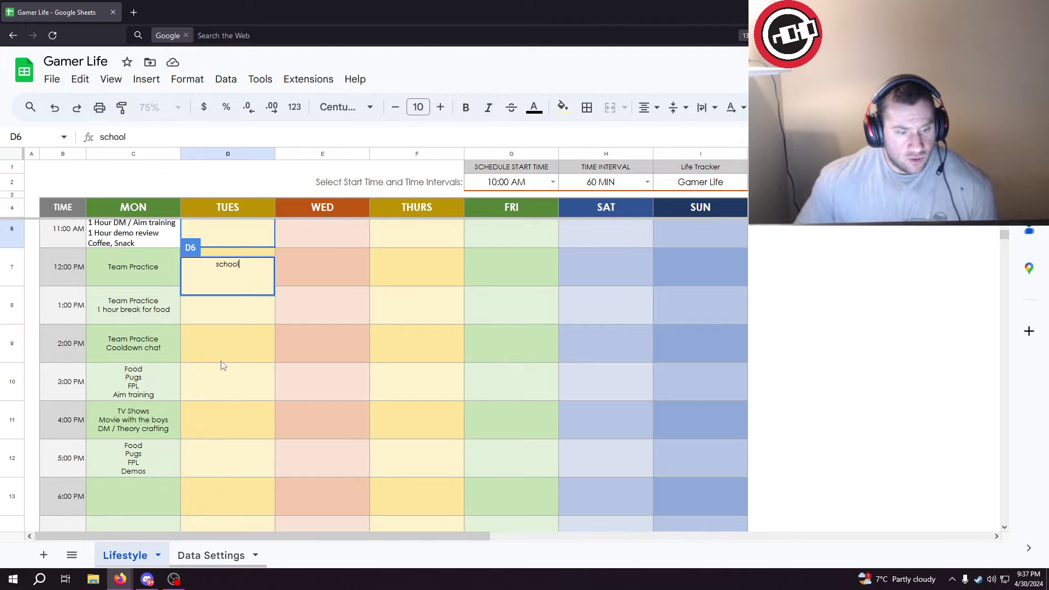
{"action": "left_click", "coordinate": [224, 379]}
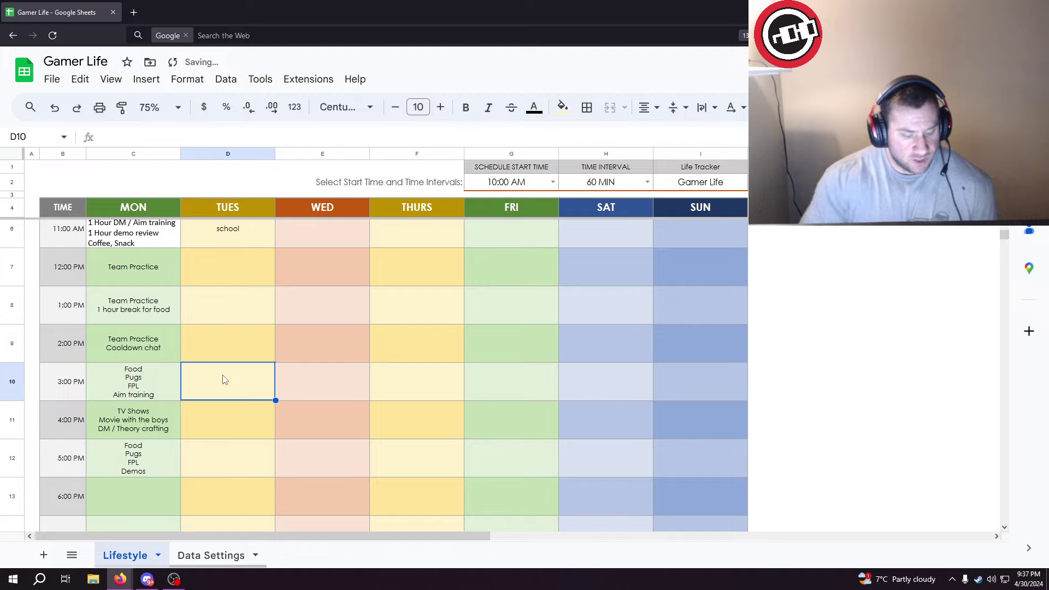
{"action": "type", "text": "school"}
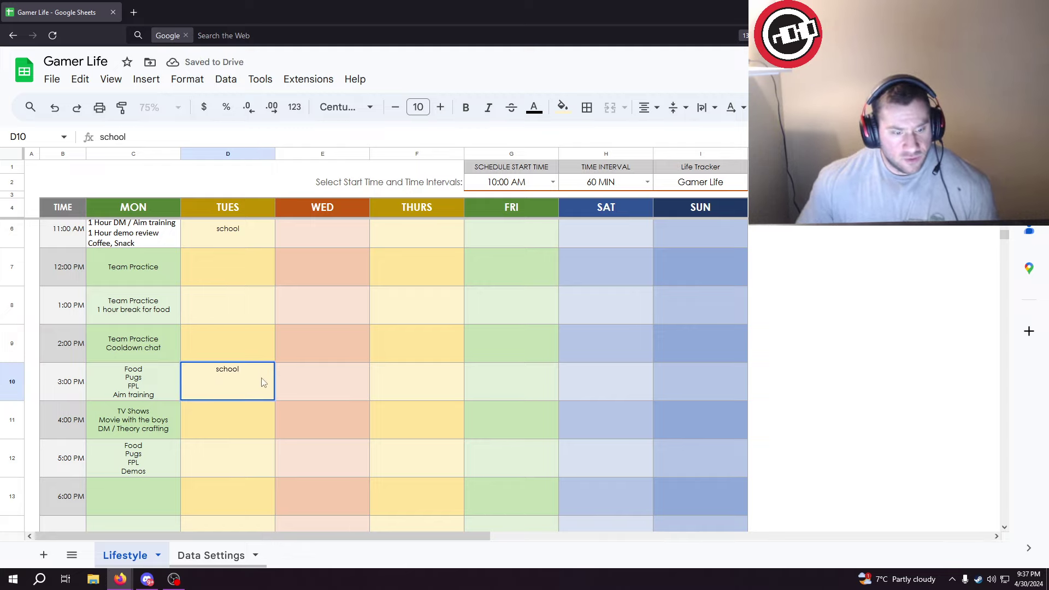
{"action": "left_click", "coordinate": [235, 349]}
Enter "Homework" in Tuesday's 4:00 PM slot.
{"action": "scroll", "coordinate": [246, 350], "scroll_direction": "up", "scroll_amount": 1}
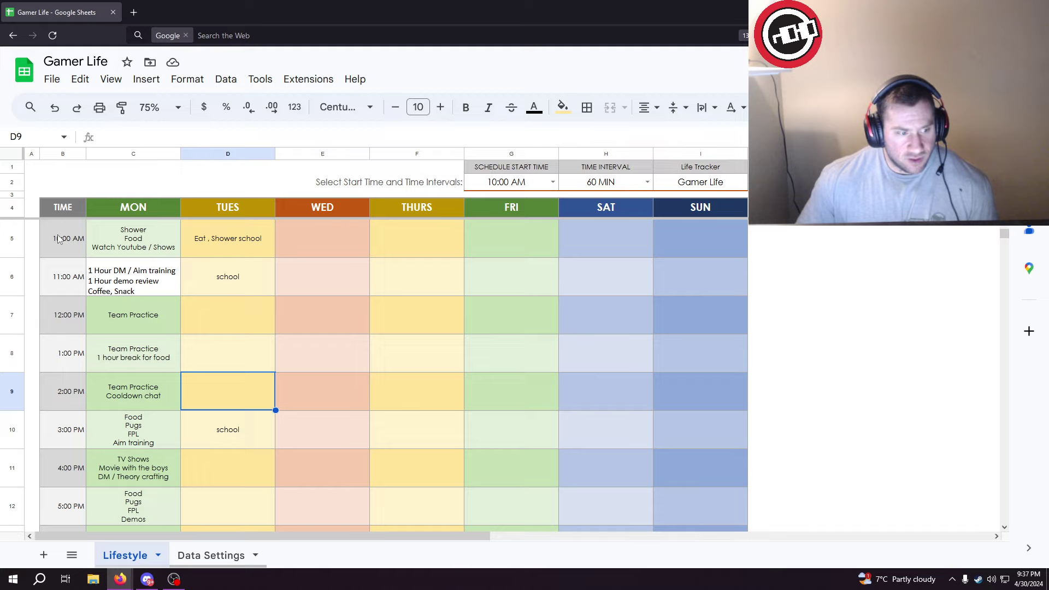
{"action": "scroll", "coordinate": [247, 307], "scroll_direction": "down", "scroll_amount": 1}
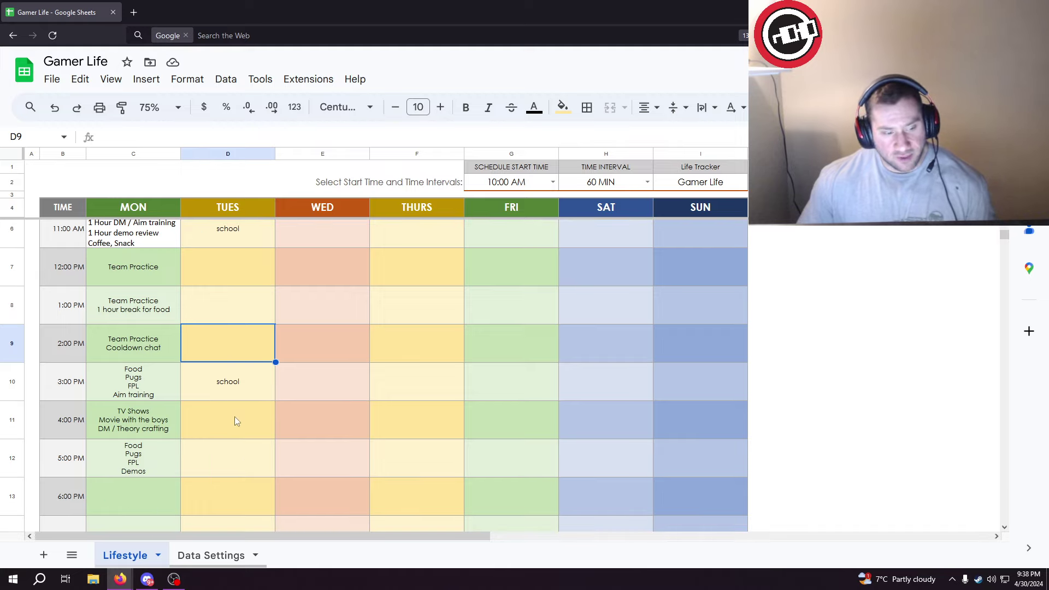
{"action": "scroll", "coordinate": [234, 409], "scroll_direction": "down", "scroll_amount": 1}
{"action": "left_click", "coordinate": [233, 370]}
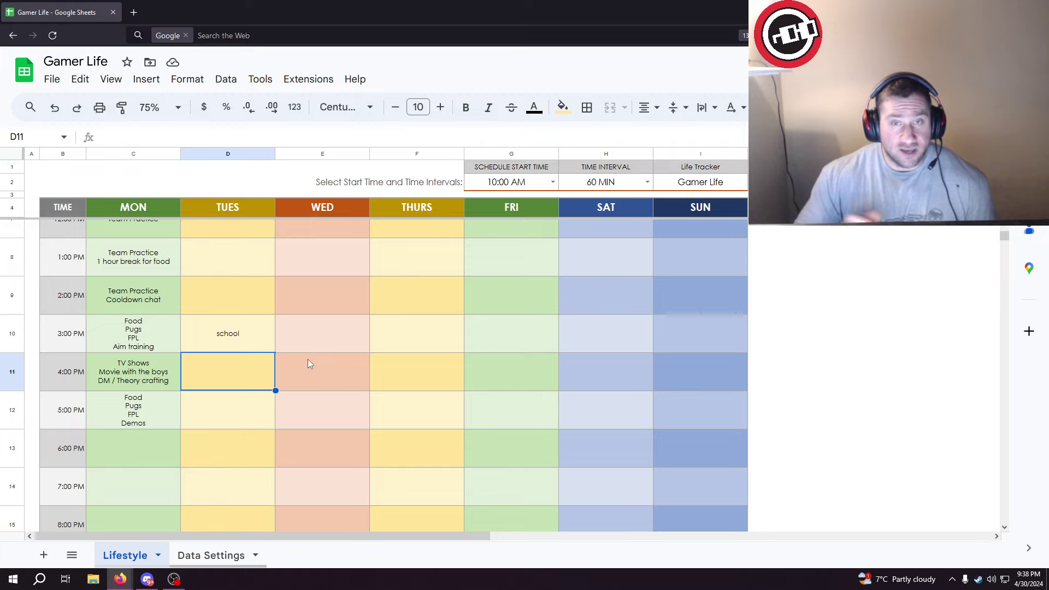
{"action": "double_click", "coordinate": [235, 367]}
{"action": "type", "text": "Homework"}
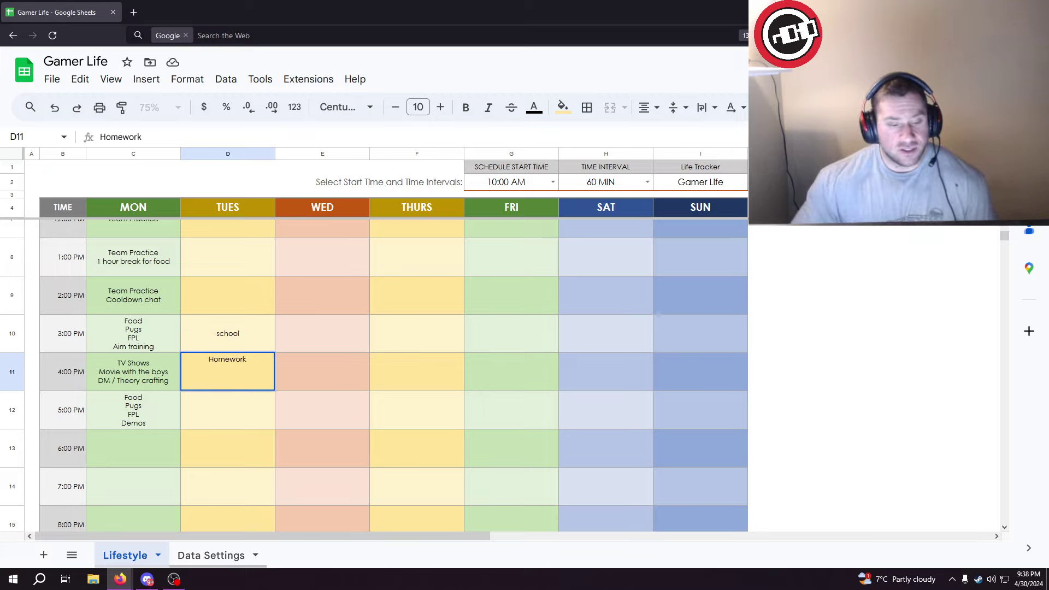
{"action": "scroll", "coordinate": [224, 482], "scroll_direction": "down", "scroll_amount": 3}
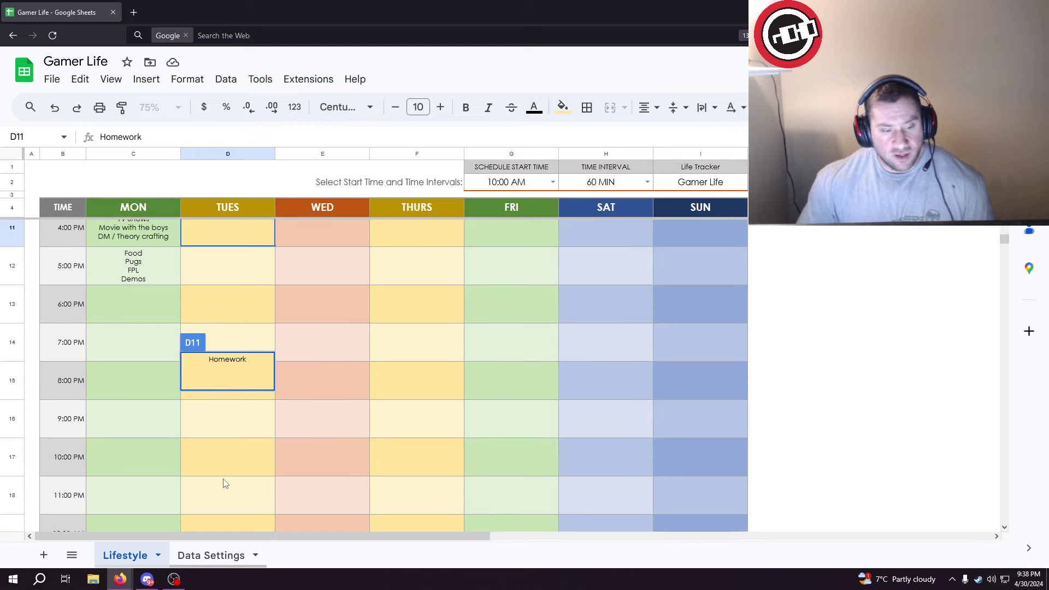
{"action": "scroll", "coordinate": [224, 483], "scroll_direction": "up", "scroll_amount": 3}
{"action": "left_click", "coordinate": [241, 446]}
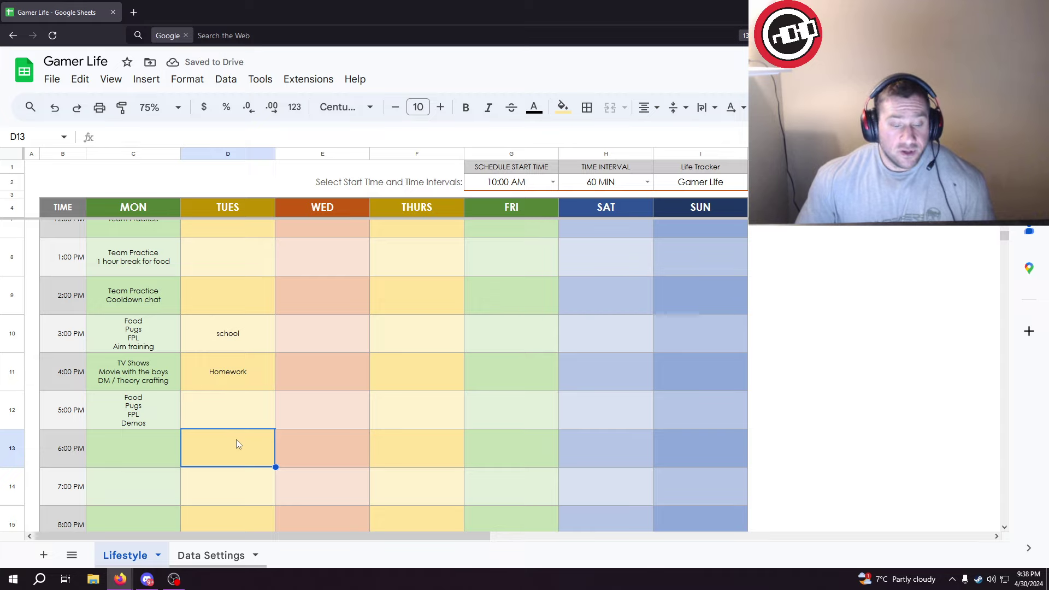
Enter "Prac" in Tuesday's 5:00 PM and 8:00 PM slots.
{"action": "left_click", "coordinate": [244, 409]}
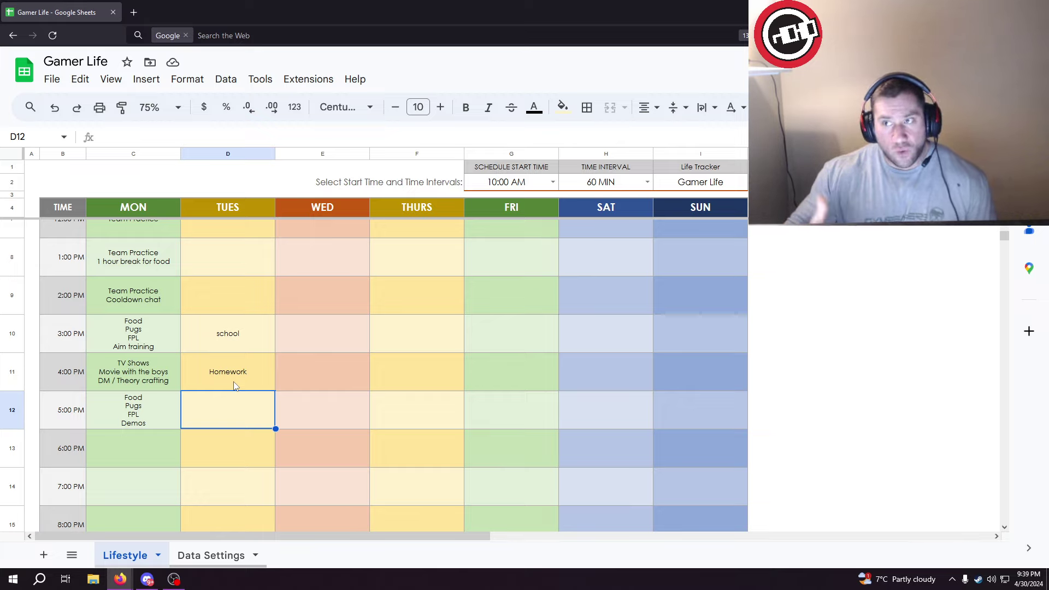
{"action": "scroll", "coordinate": [218, 396], "scroll_direction": "down", "scroll_amount": 1}
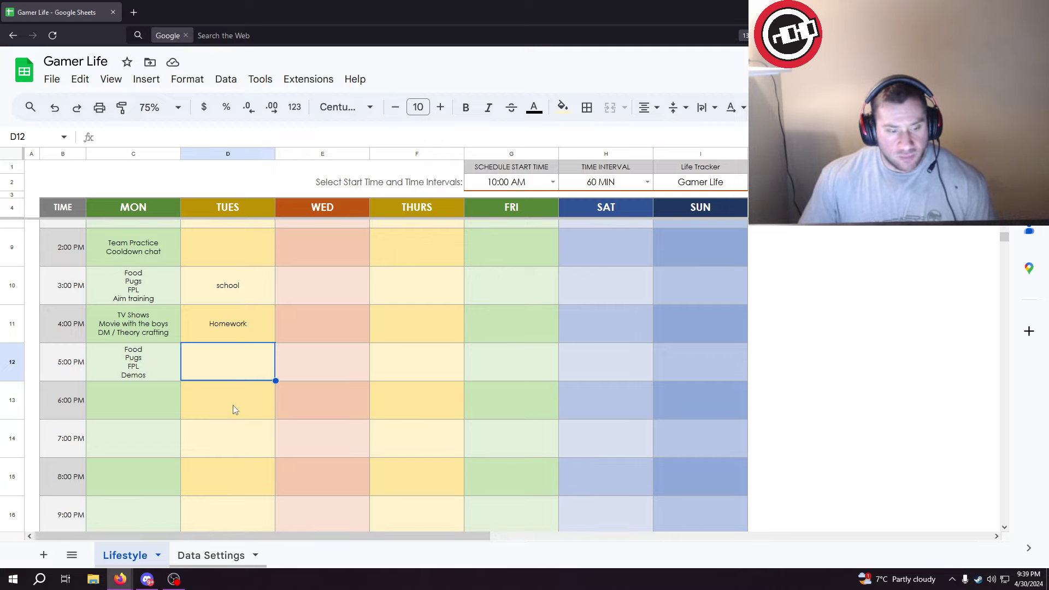
{"action": "scroll", "coordinate": [232, 405], "scroll_direction": "down", "scroll_amount": 2}
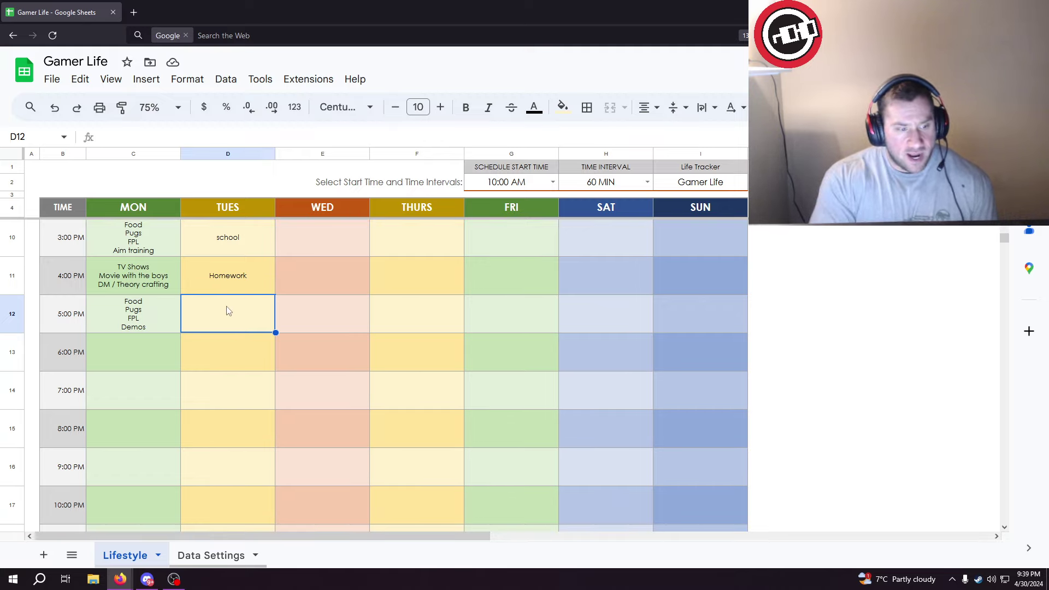
{"action": "type", "text": "Prac"}
{"action": "left_click", "coordinate": [226, 416]}
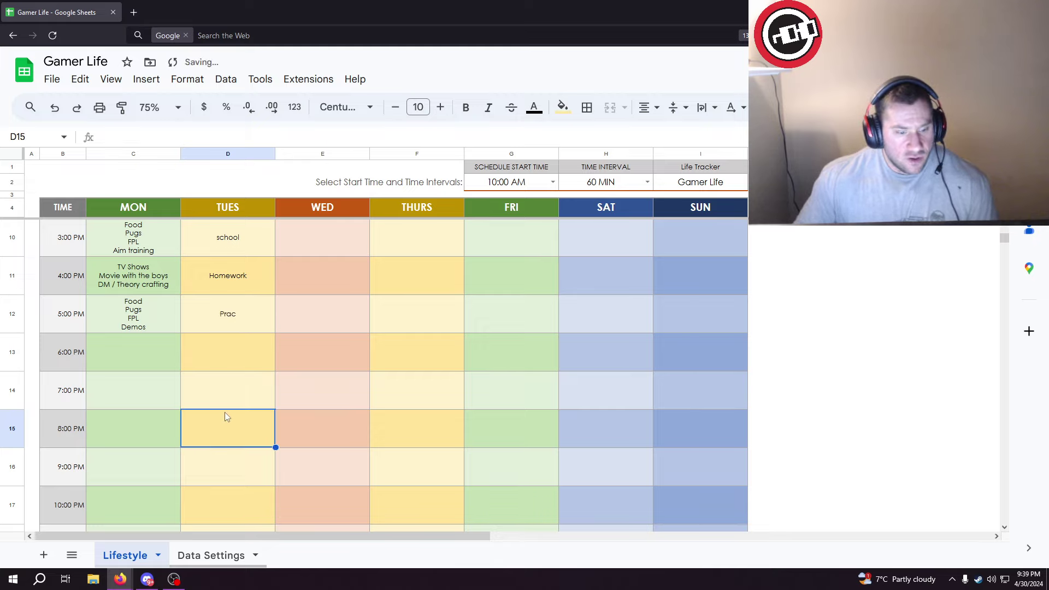
{"action": "type", "text": "Prac"}
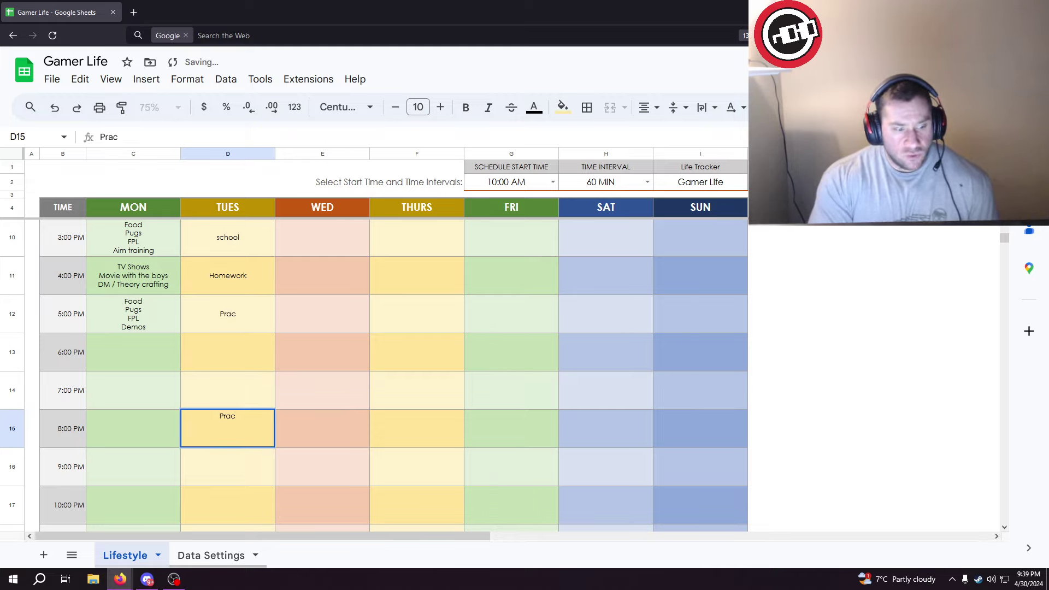
{"action": "left_click", "coordinate": [240, 325]}
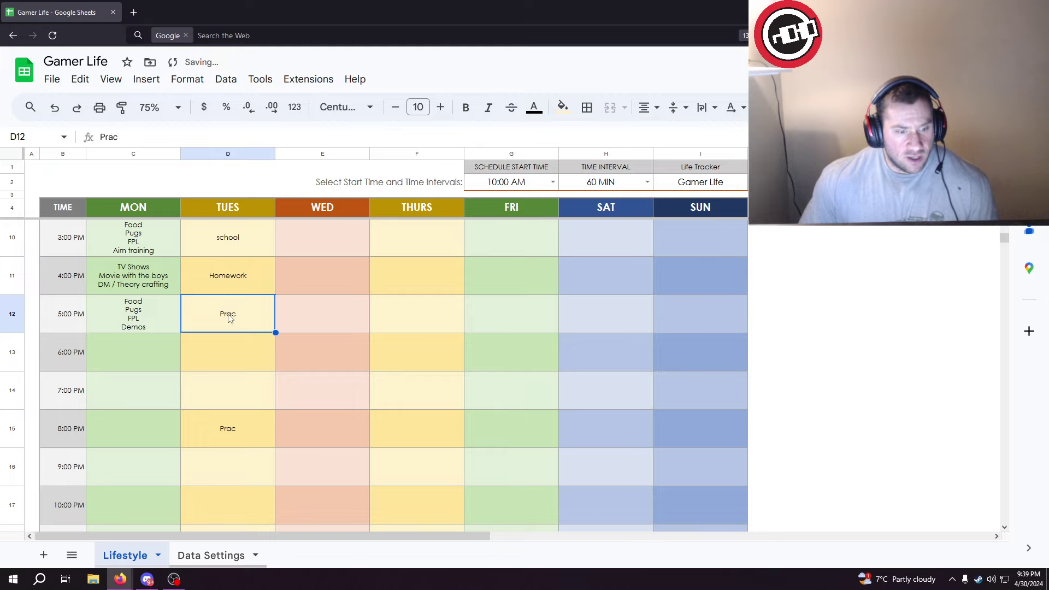
Add a second line reading "Into DM" below Homework in Tuesday's 4:00 PM slot.
{"action": "left_click", "coordinate": [243, 277]}
{"action": "double_click", "coordinate": [251, 274]}
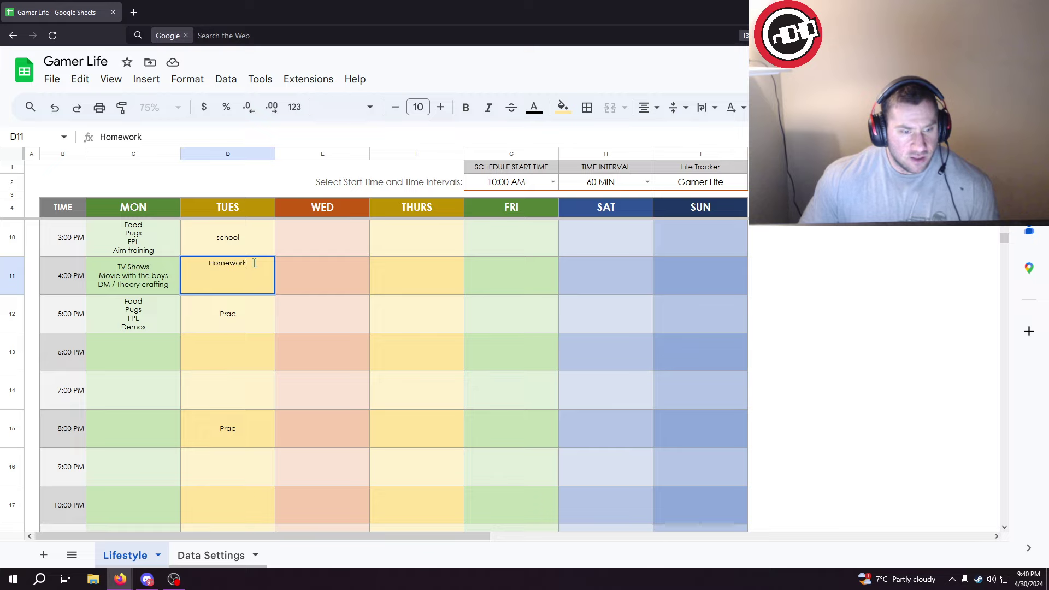
{"action": "type", "text": "Into DM"}
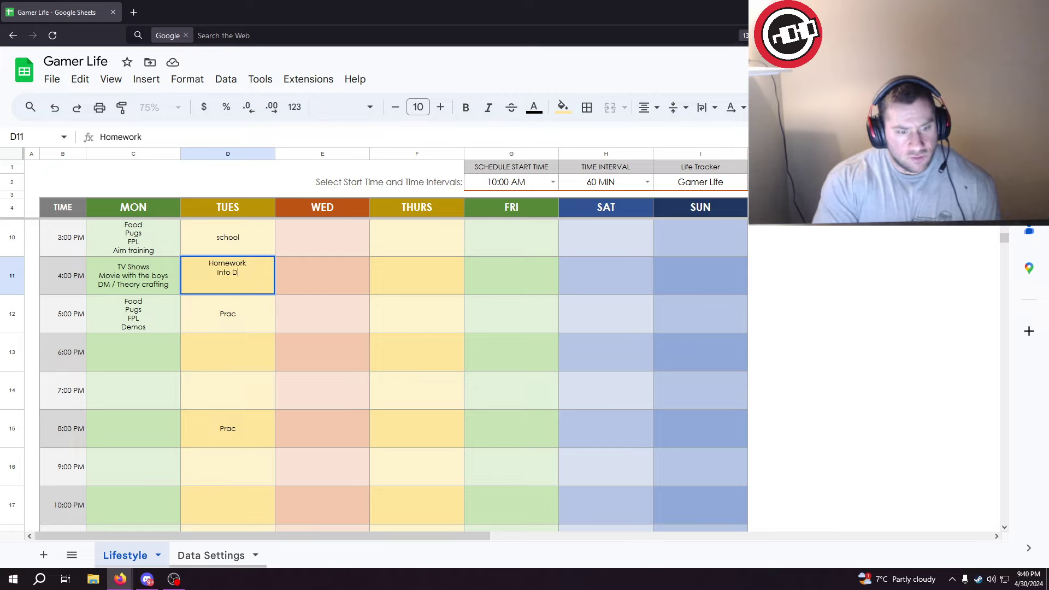
{"action": "key", "text": "Return"}
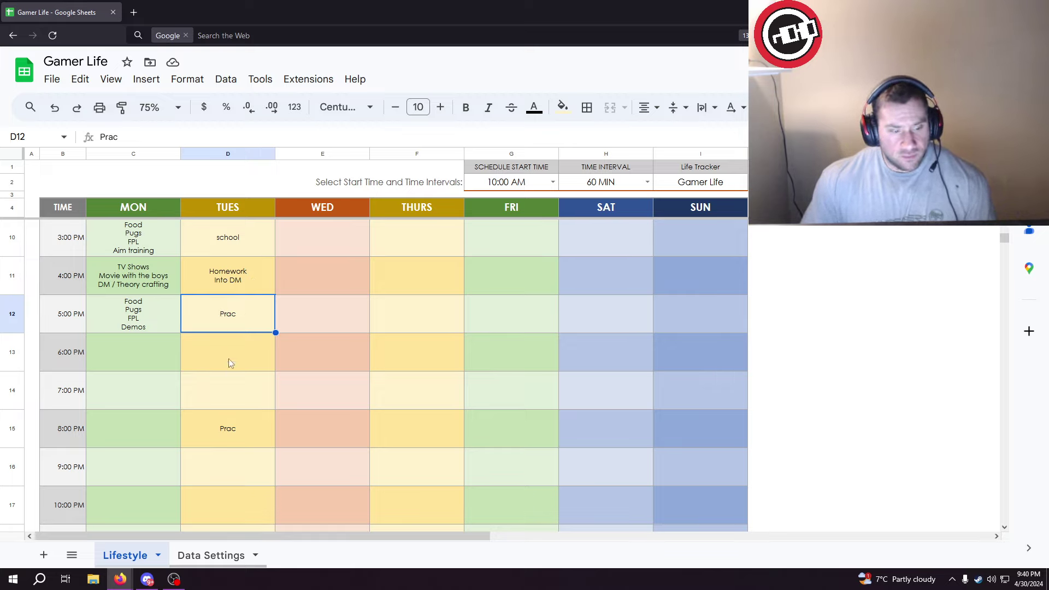
{"action": "scroll", "coordinate": [216, 334], "scroll_direction": "down", "scroll_amount": 1}
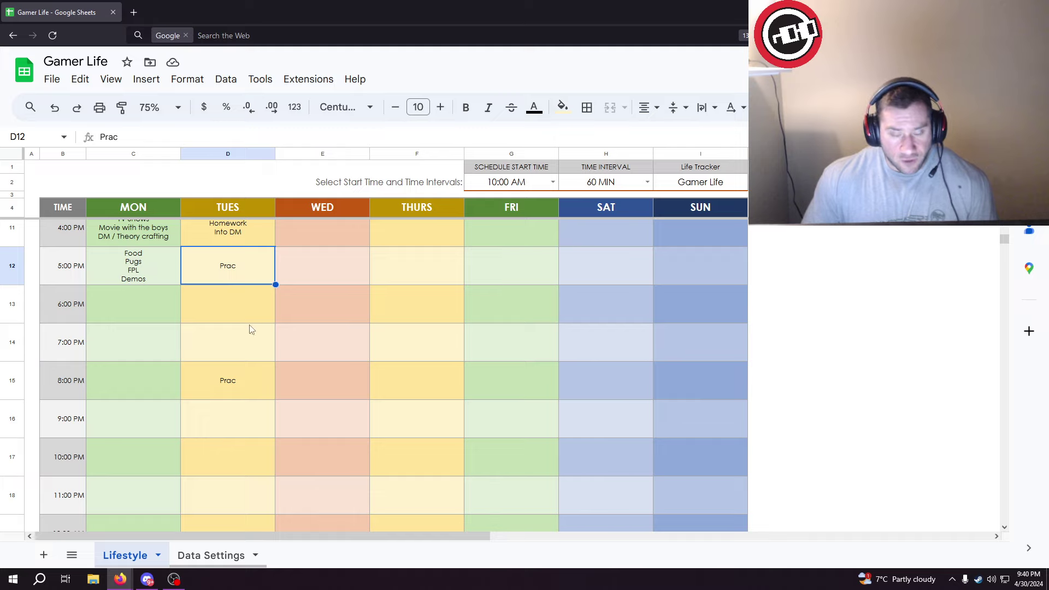
{"action": "scroll", "coordinate": [241, 347], "scroll_direction": "down", "scroll_amount": 1}
{"action": "left_click", "coordinate": [233, 372]}
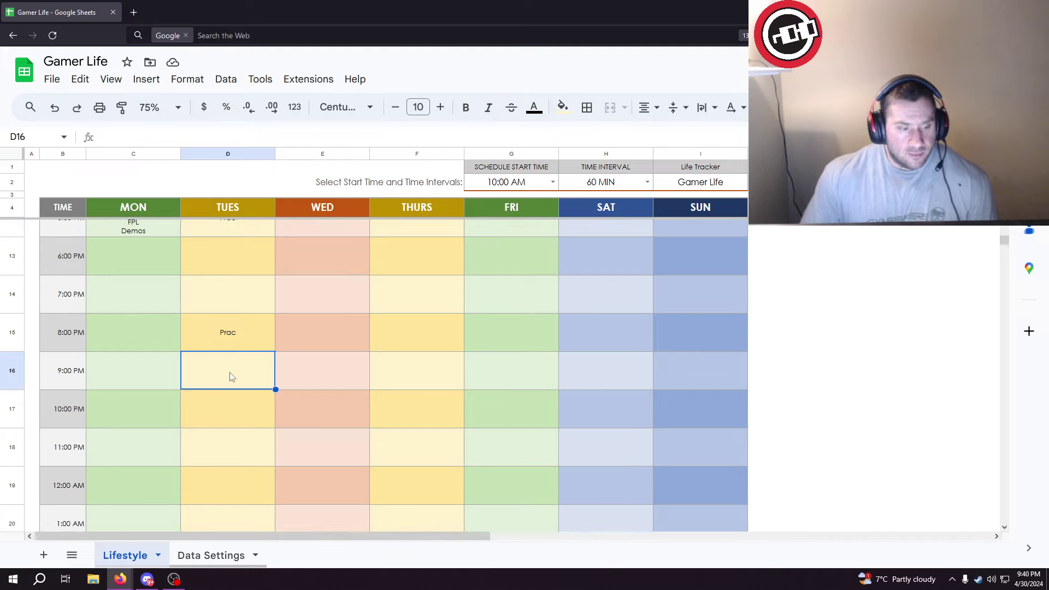
{"action": "double_click", "coordinate": [234, 374]}
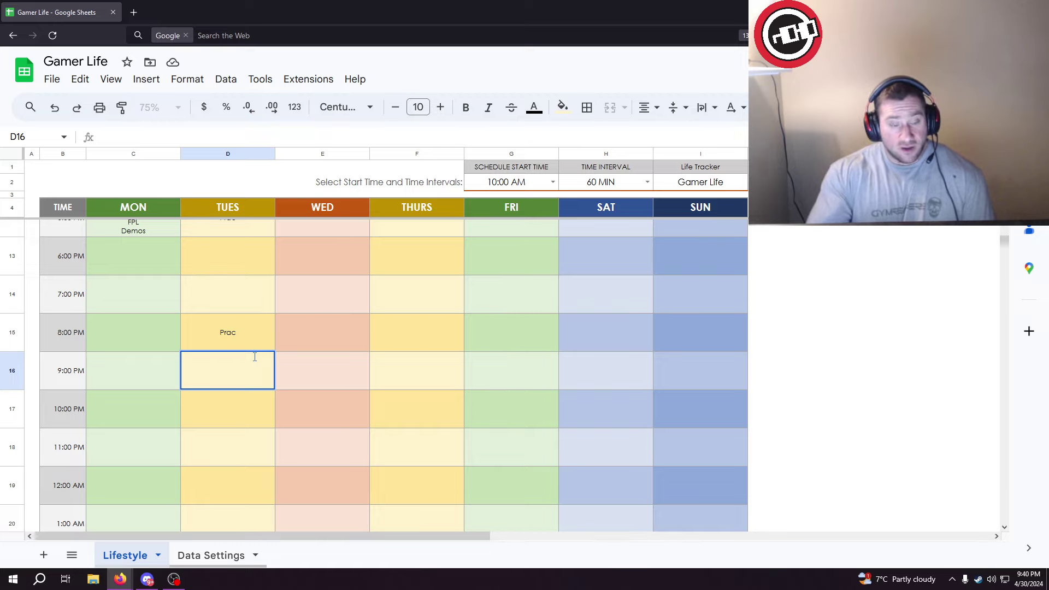
{"action": "scroll", "coordinate": [293, 419], "scroll_direction": "up", "scroll_amount": 2}
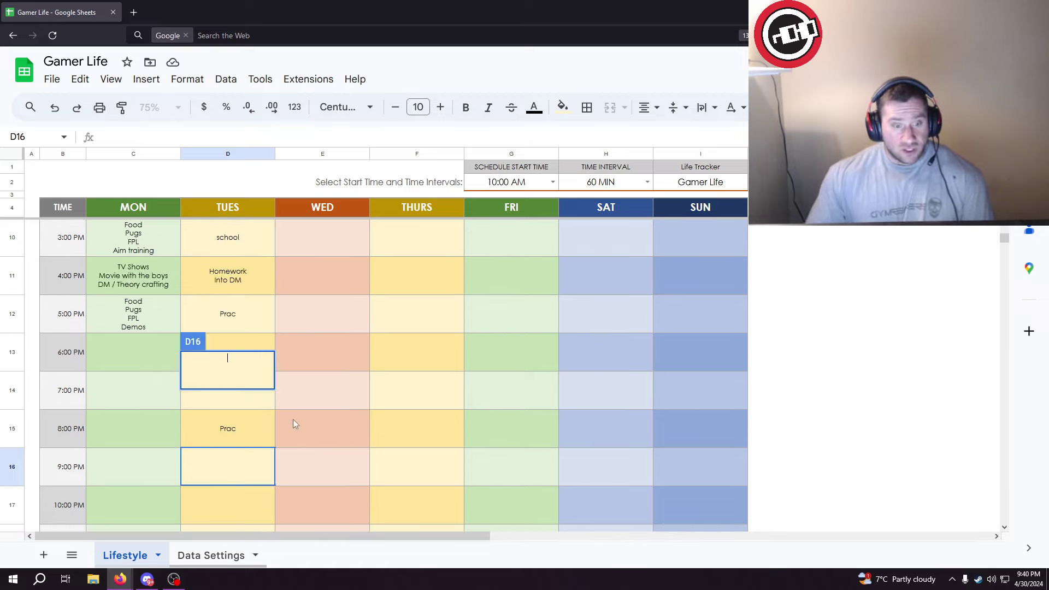
{"action": "left_click", "coordinate": [211, 276]}
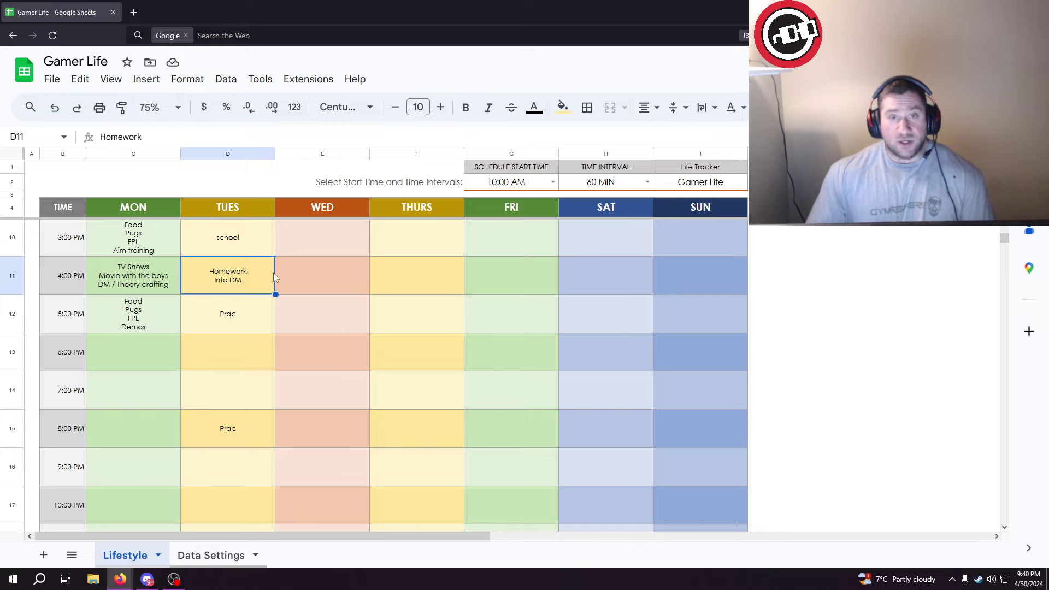
Enter "Demos", "DM" and "Pugs" on separate lines in Tuesday's 9:00 PM slot.
{"action": "scroll", "coordinate": [225, 426], "scroll_direction": "down", "scroll_amount": 1}
{"action": "left_click", "coordinate": [223, 416]}
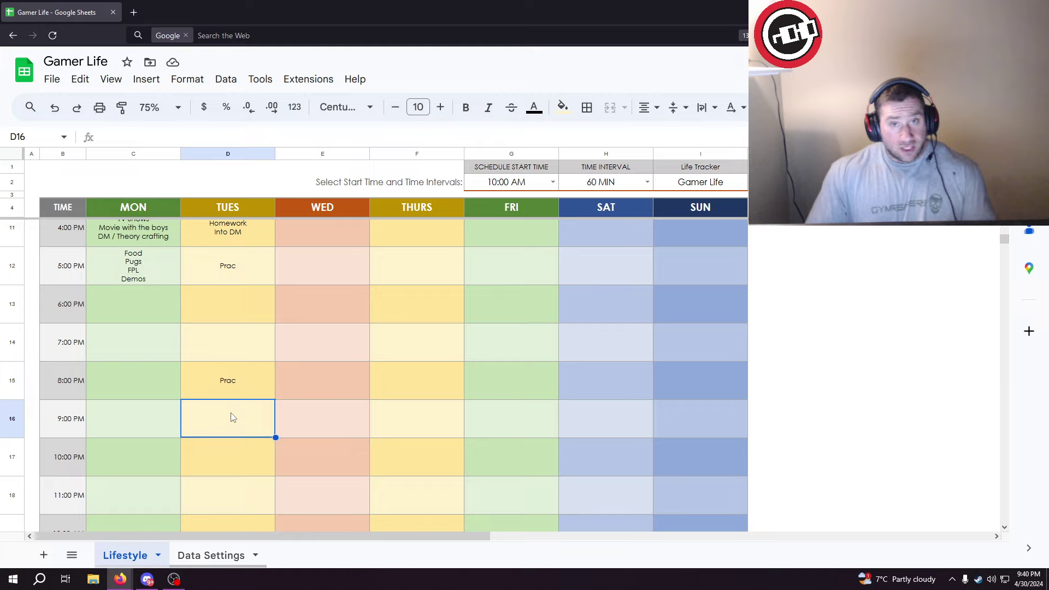
{"action": "double_click", "coordinate": [230, 417]}
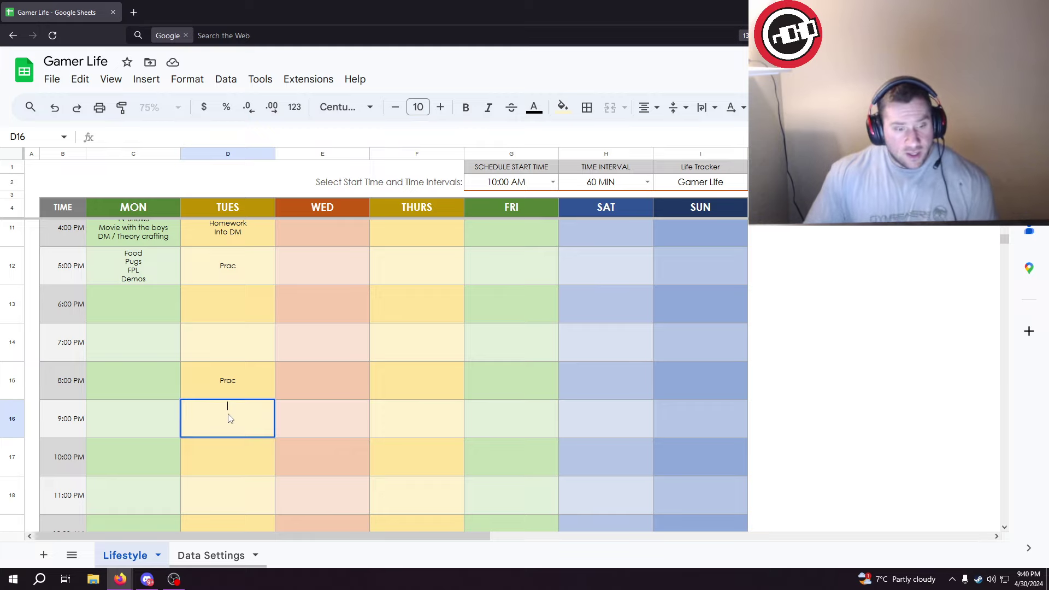
{"action": "type", "text": "D"}
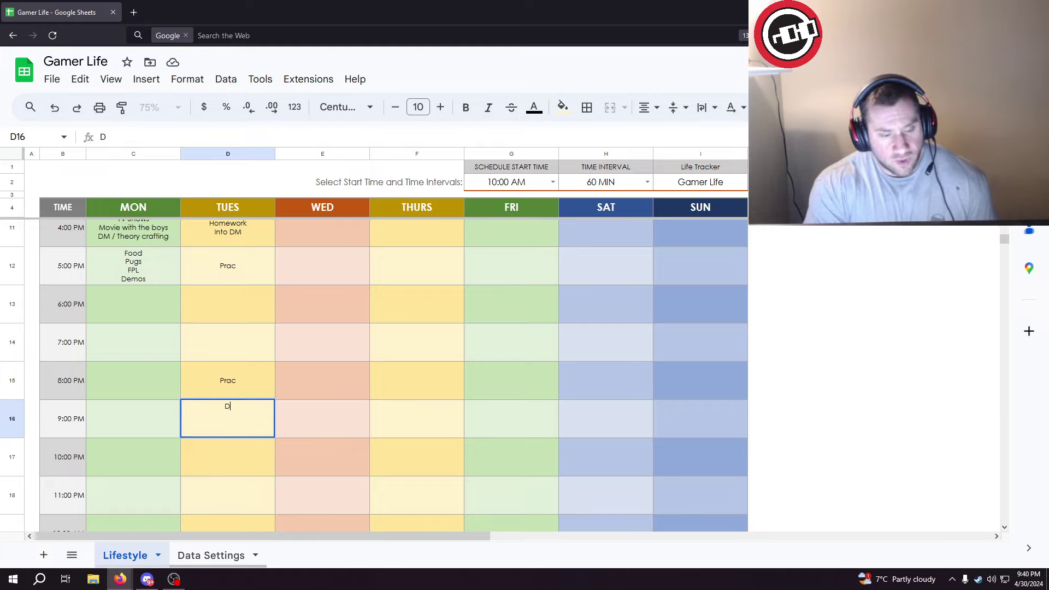
{"action": "type", "text": "emos DM "}
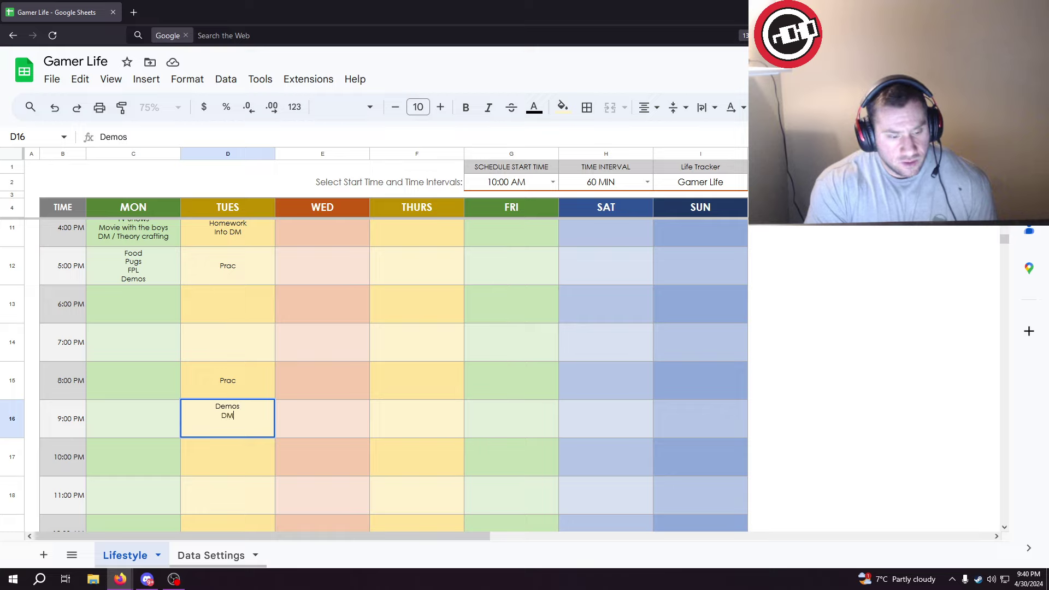
{"action": "type", "text": "Pugs"}
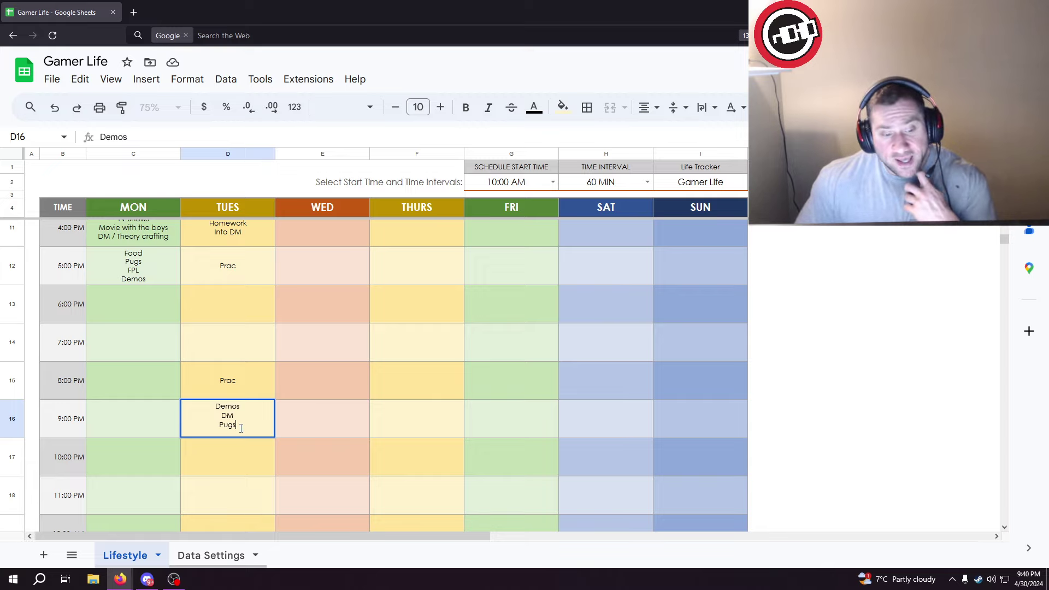
{"action": "left_click", "coordinate": [236, 447]}
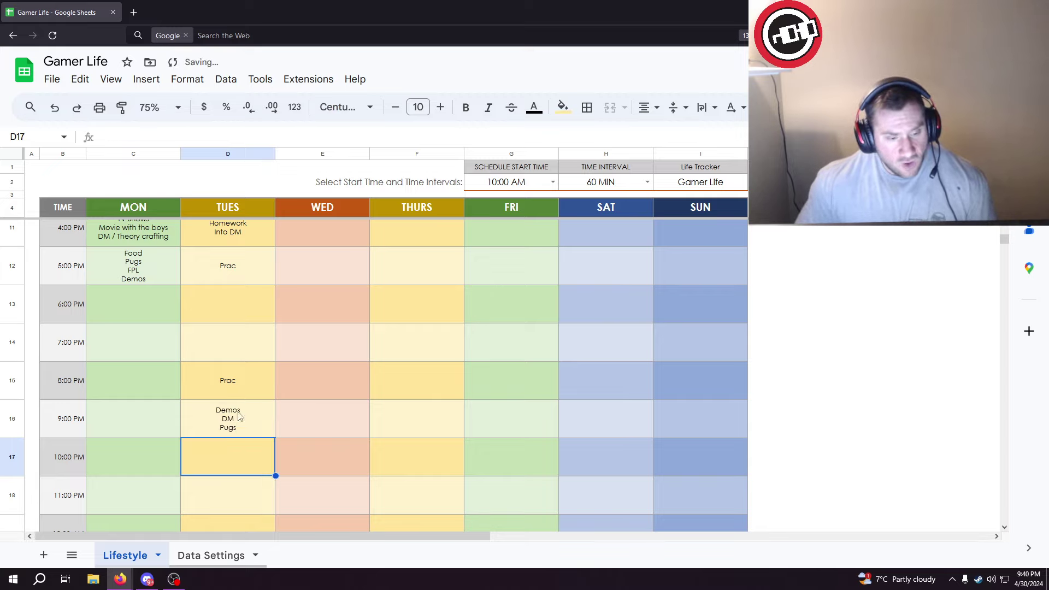
Review the Monday and Tuesday schedule entries from the morning slots through the 9:00 PM slot.
{"action": "scroll", "coordinate": [240, 383], "scroll_direction": "up", "scroll_amount": 6}
{"action": "scroll", "coordinate": [246, 345], "scroll_direction": "down", "scroll_amount": 1}
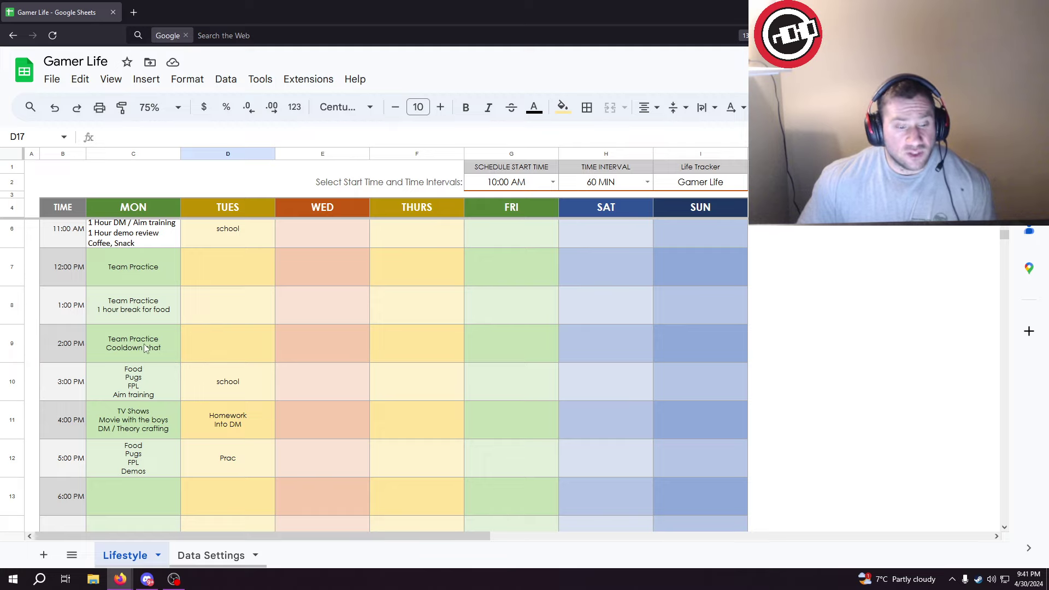
{"action": "scroll", "coordinate": [148, 344], "scroll_direction": "down", "scroll_amount": 1}
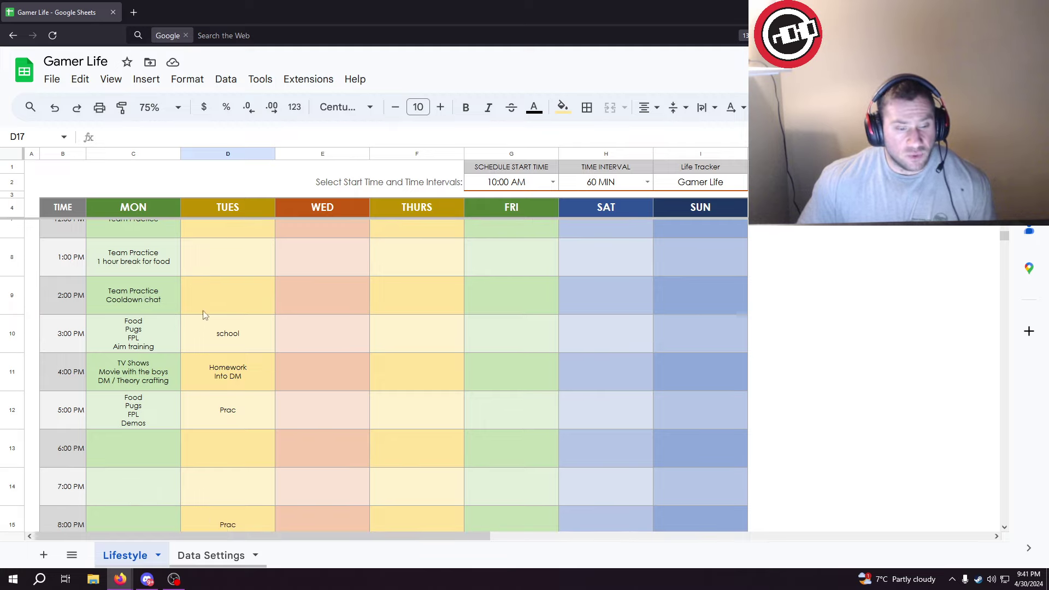
{"action": "left_click", "coordinate": [237, 360]}
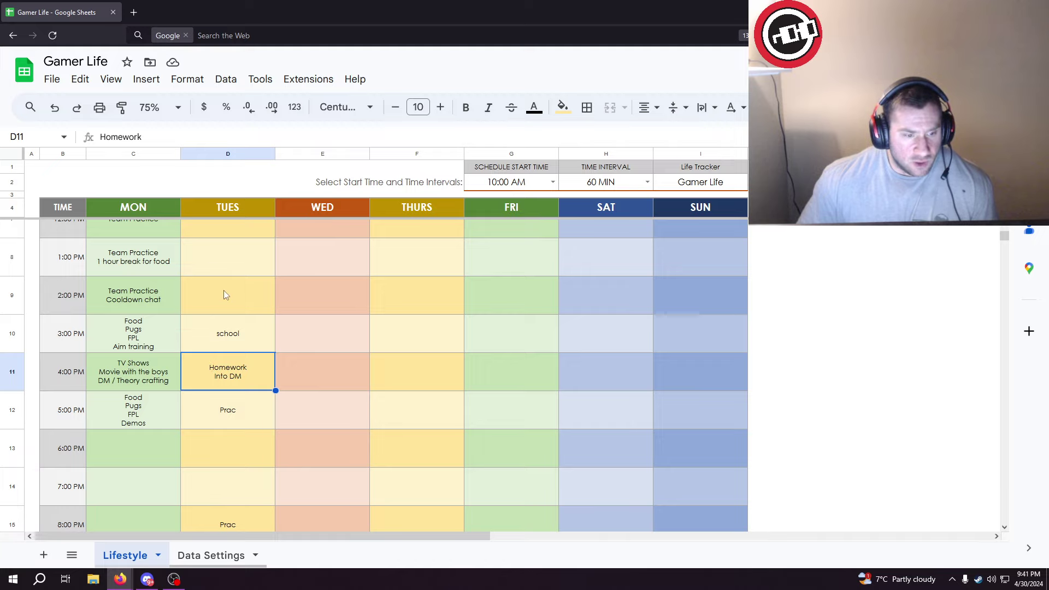
{"action": "scroll", "coordinate": [224, 291], "scroll_direction": "up", "scroll_amount": 1}
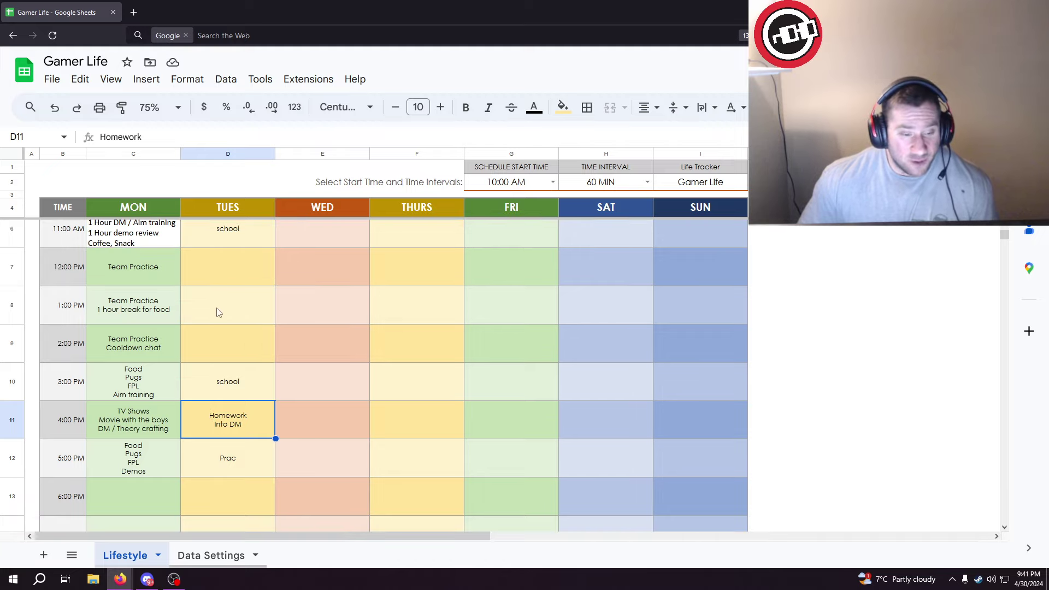
{"action": "scroll", "coordinate": [218, 312], "scroll_direction": "down", "scroll_amount": 1}
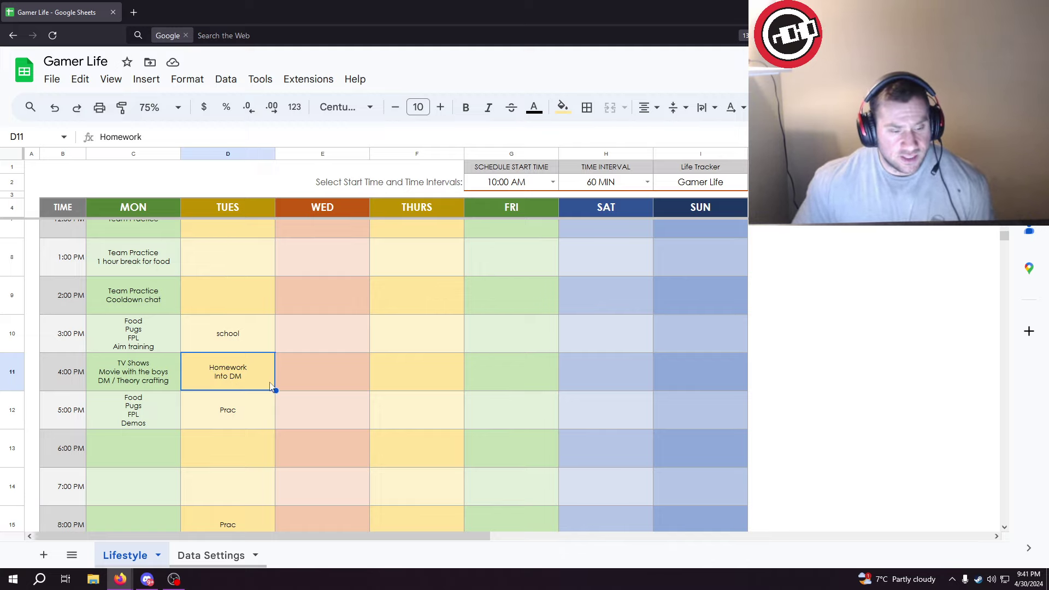
{"action": "scroll", "coordinate": [267, 382], "scroll_direction": "down", "scroll_amount": 1}
{"action": "scroll", "coordinate": [268, 382], "scroll_direction": "up", "scroll_amount": 1}
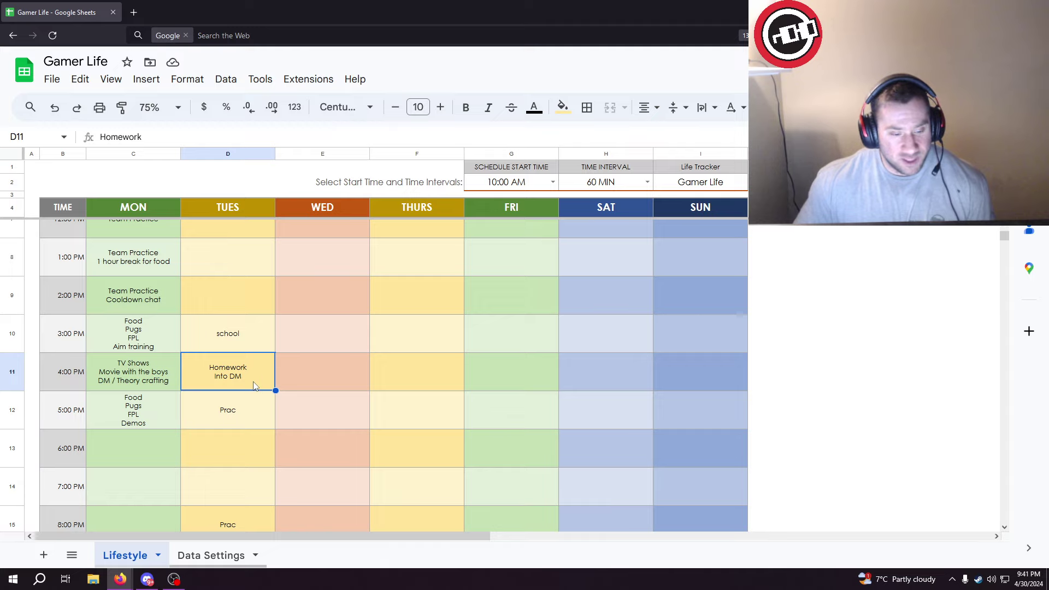
{"action": "scroll", "coordinate": [240, 381], "scroll_direction": "down", "scroll_amount": 1}
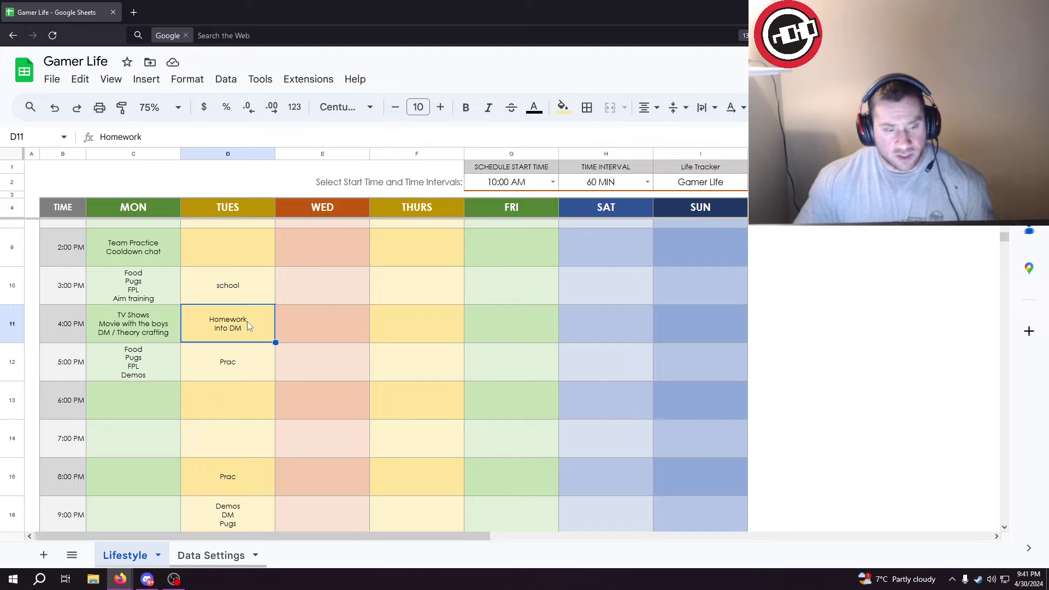
{"action": "scroll", "coordinate": [244, 338], "scroll_direction": "down", "scroll_amount": 2}
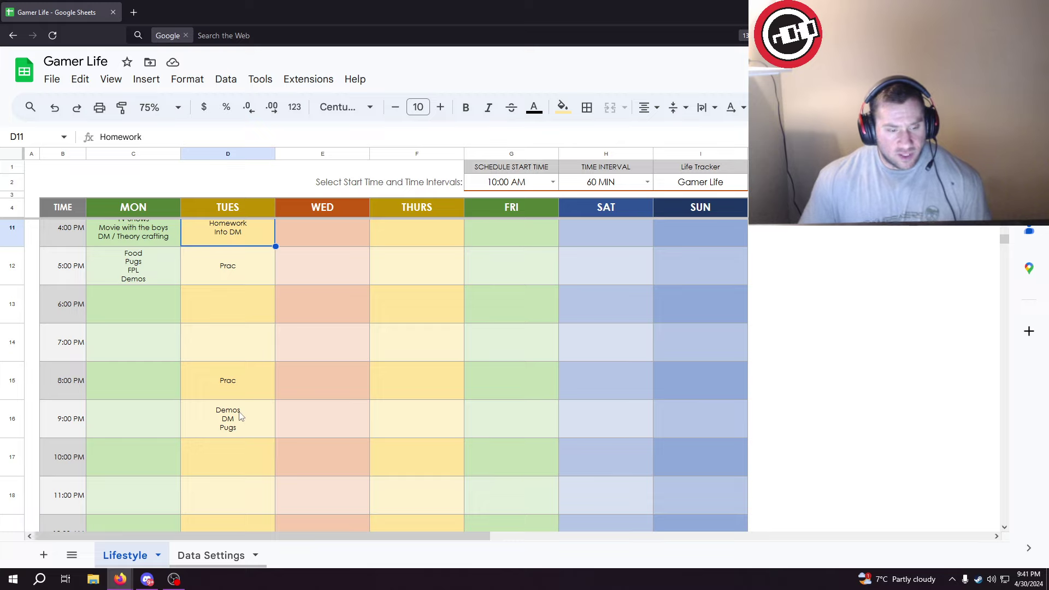
Add "Food" as a fourth line below Pugs in Tuesday's 9:00 PM slot.
{"action": "left_click", "coordinate": [238, 379]}
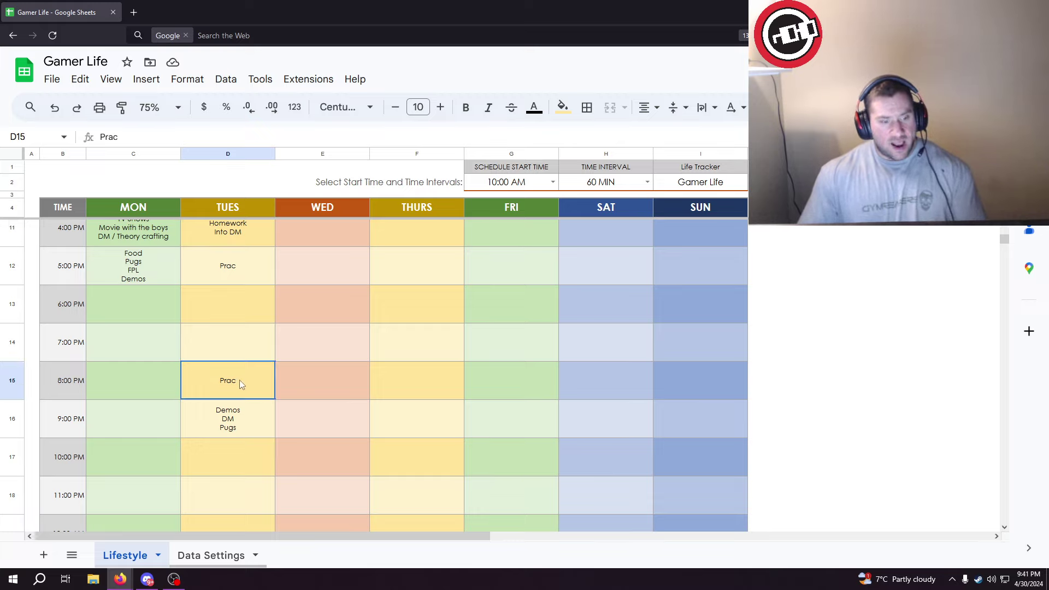
{"action": "double_click", "coordinate": [241, 407]}
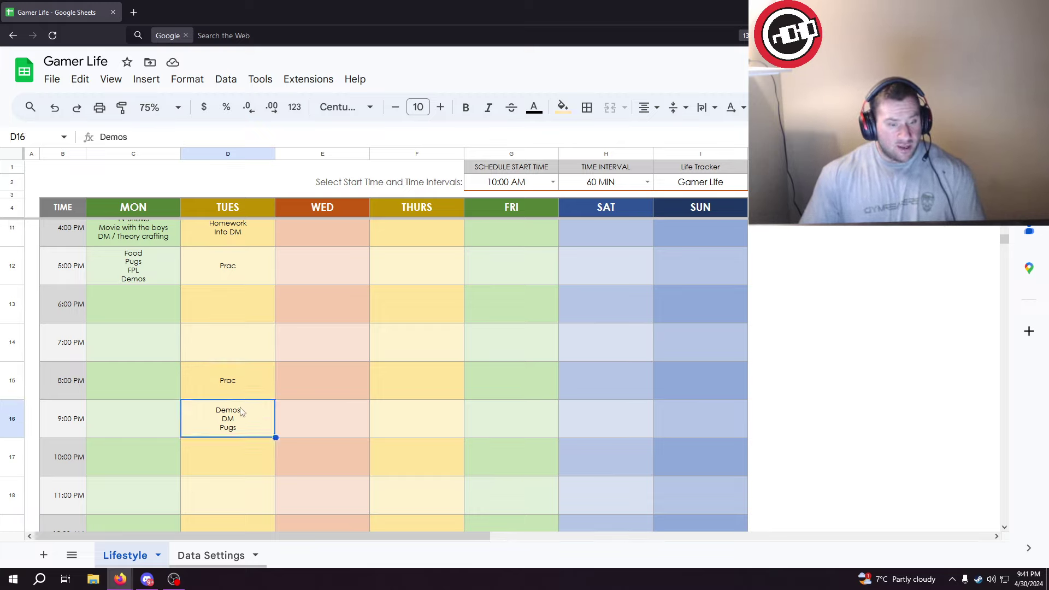
{"action": "key", "text": "alt+Return"}
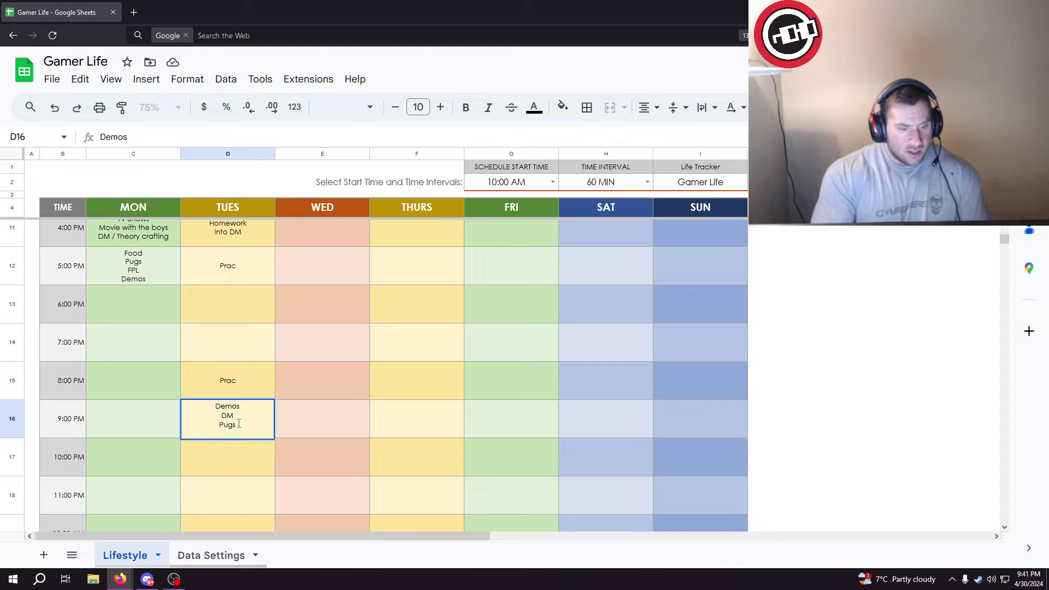
{"action": "type", "text": "Food"}
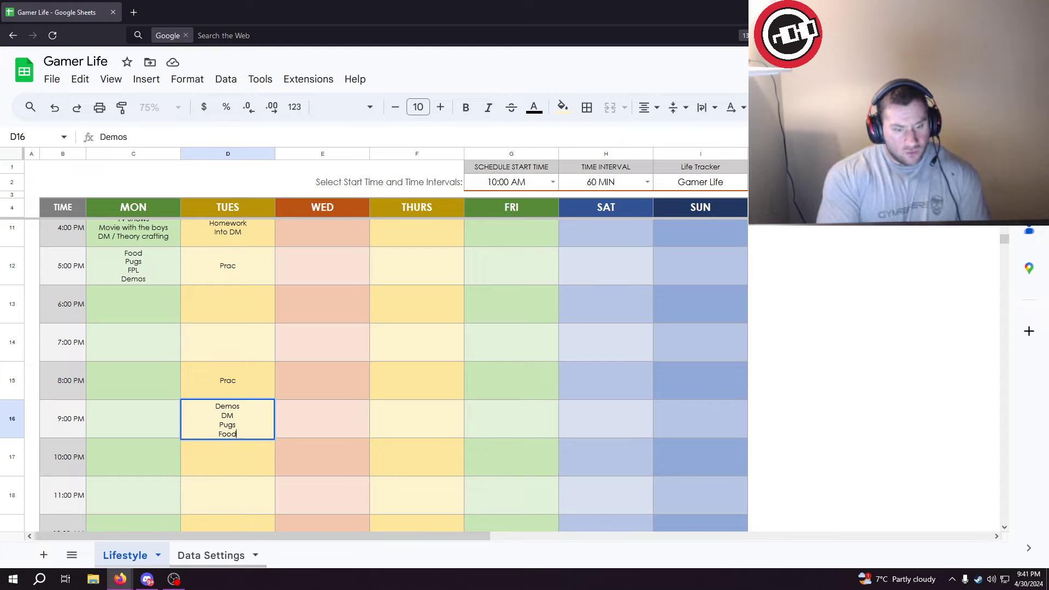
{"action": "key", "text": "Return"}
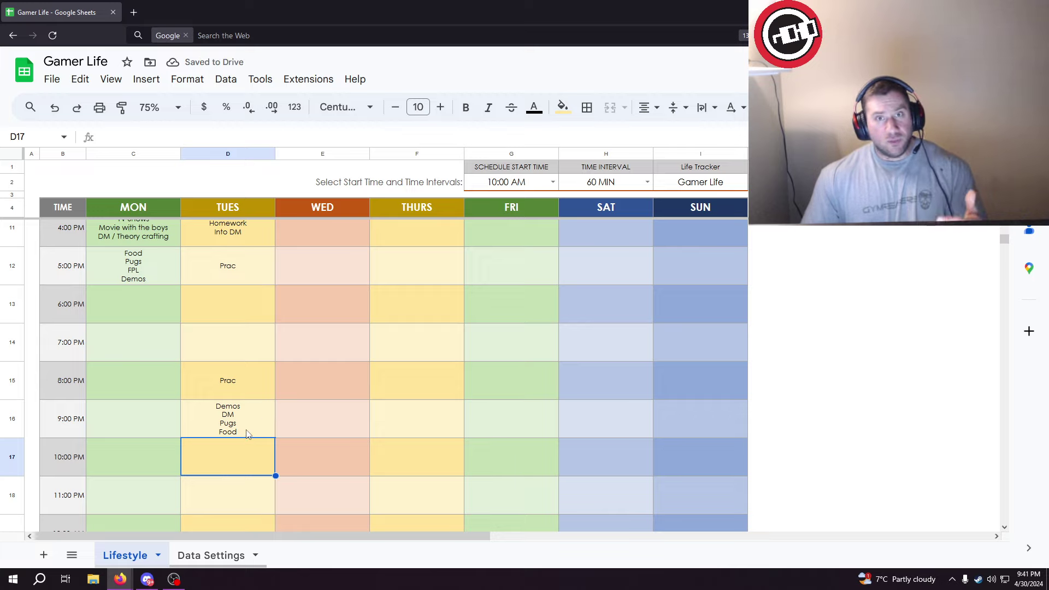
{"action": "left_click", "coordinate": [230, 409]}
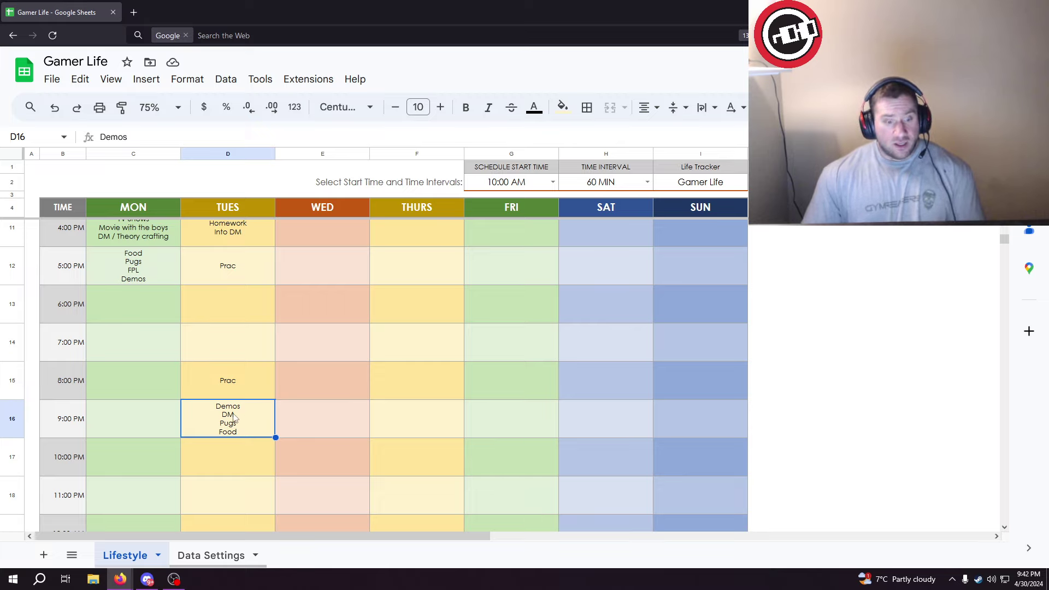
{"action": "double_click", "coordinate": [232, 417]}
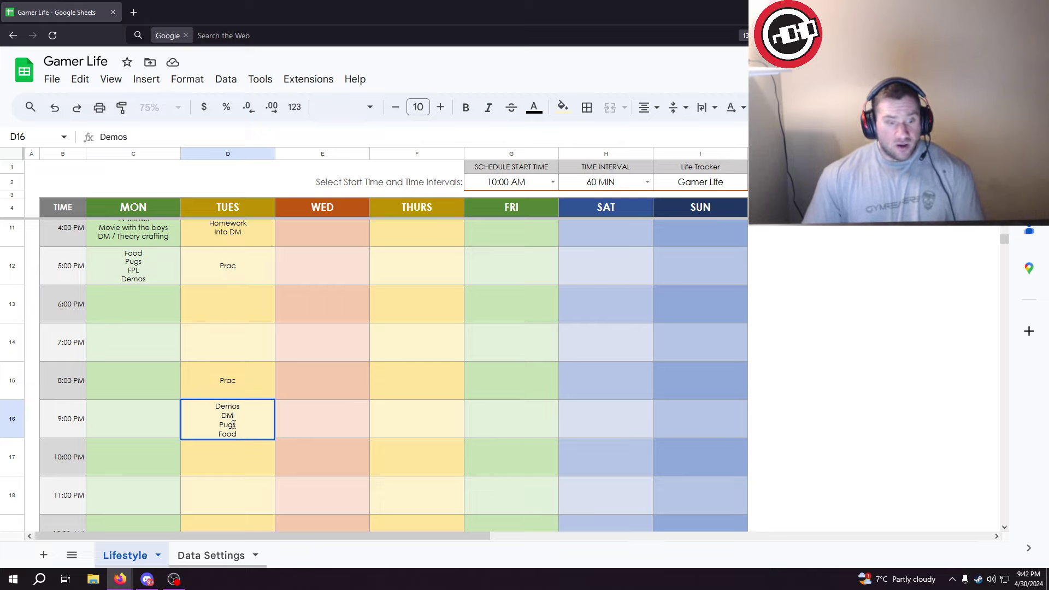
{"action": "left_click", "coordinate": [237, 425]}
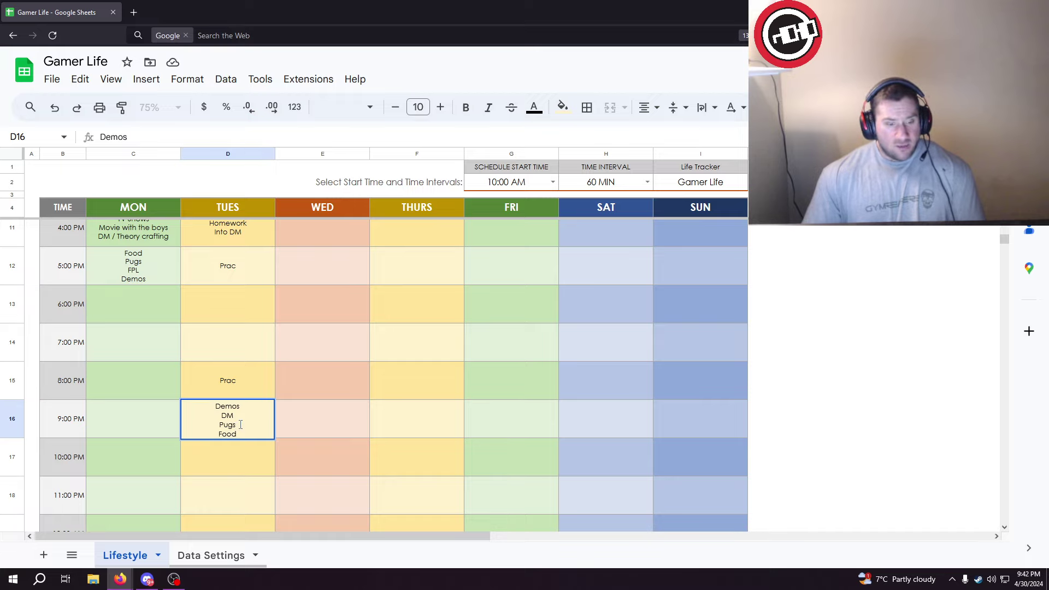
{"action": "double_click", "coordinate": [236, 425]}
{"action": "left_click", "coordinate": [237, 424]}
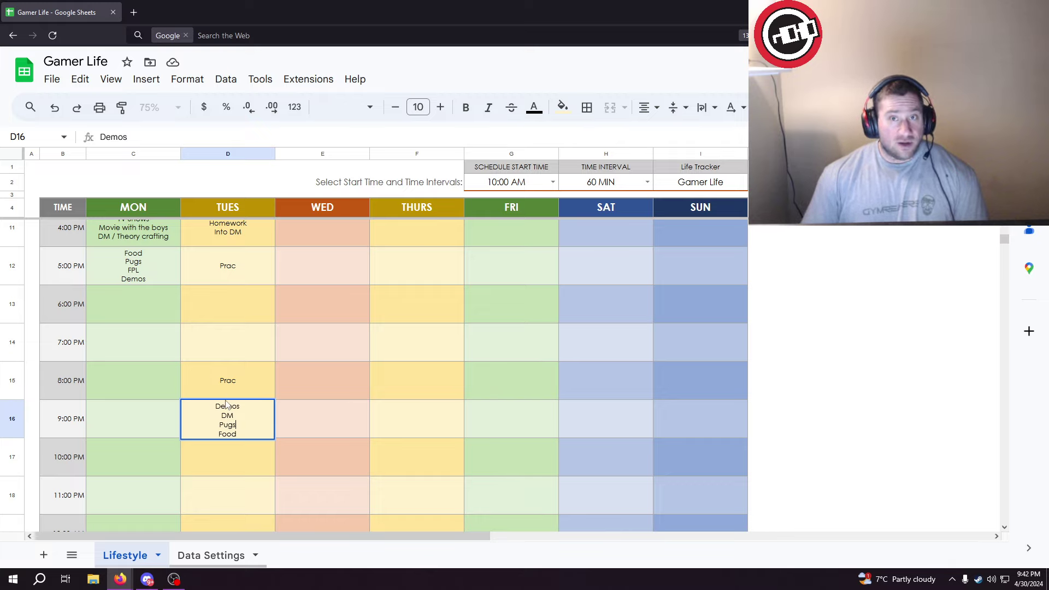
{"action": "left_click", "coordinate": [246, 413]}
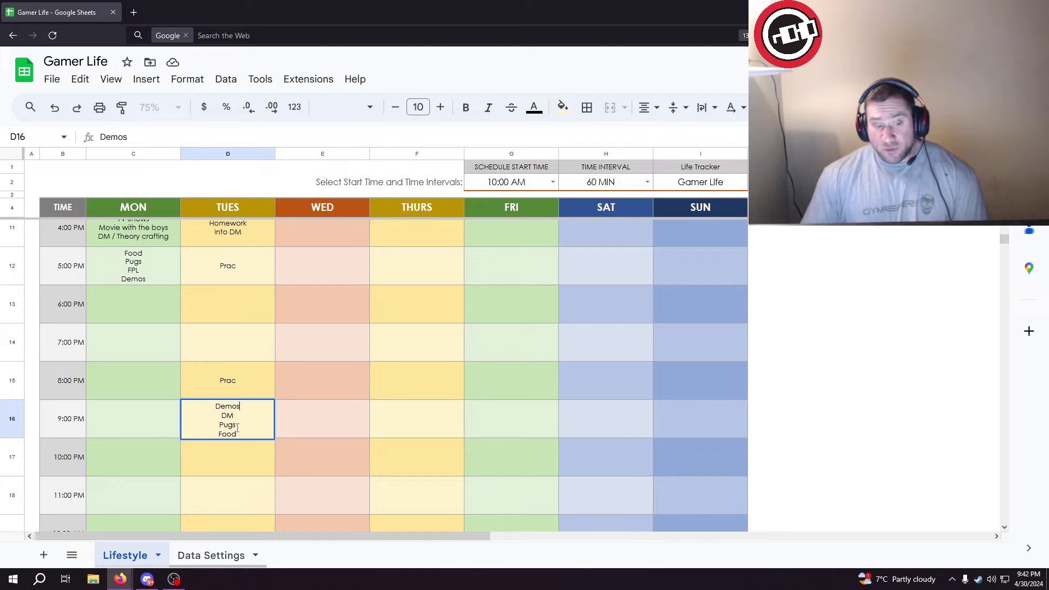
{"action": "left_click", "coordinate": [238, 455]}
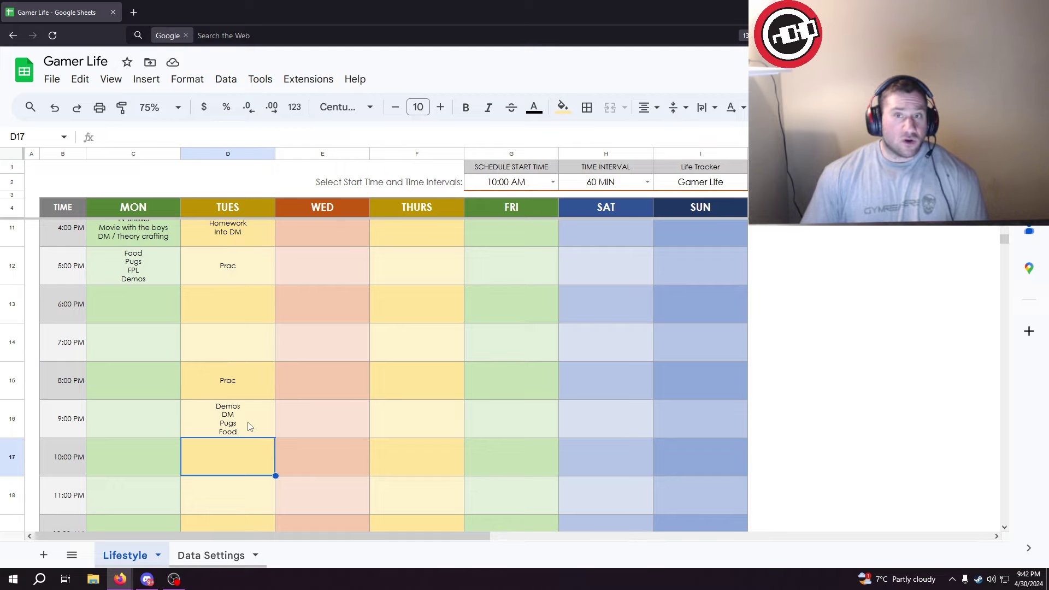
{"action": "scroll", "coordinate": [240, 433], "scroll_direction": "up", "scroll_amount": 1}
{"action": "scroll", "coordinate": [237, 435], "scroll_direction": "down", "scroll_amount": 1}
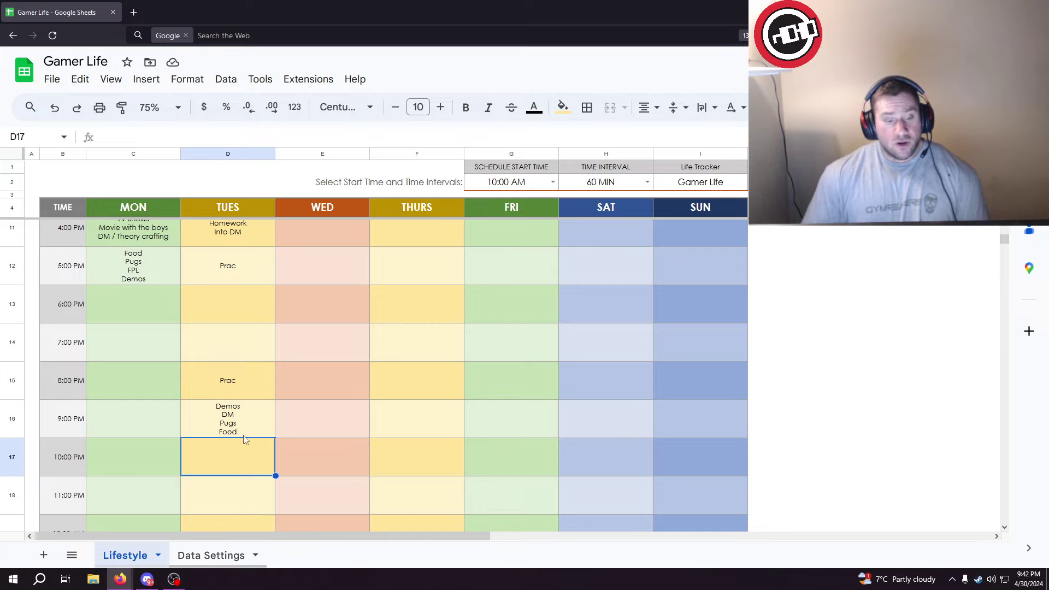
{"action": "left_click", "coordinate": [253, 429]}
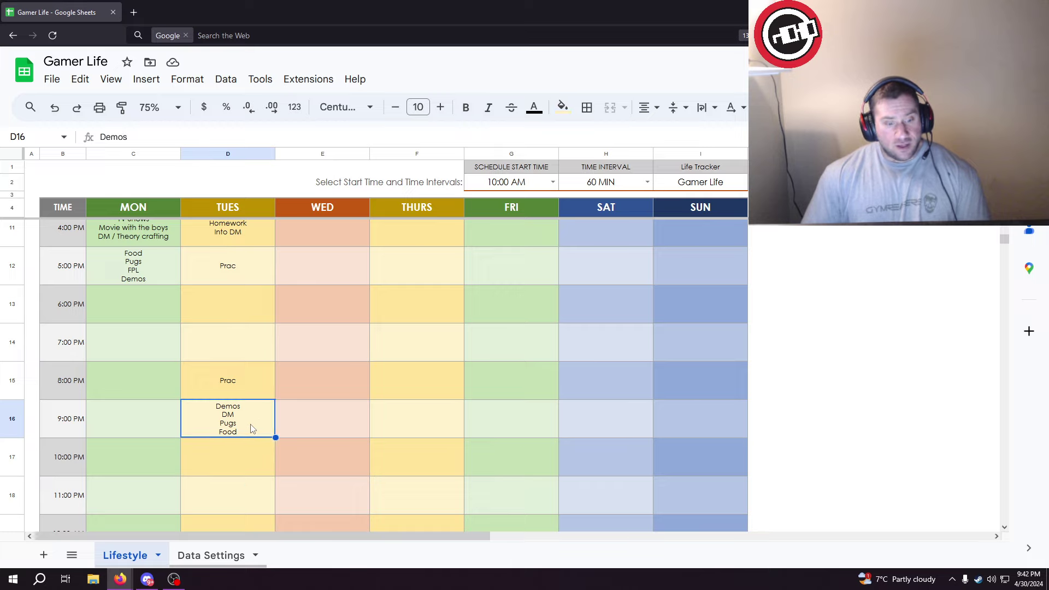
{"action": "left_click", "coordinate": [227, 460]}
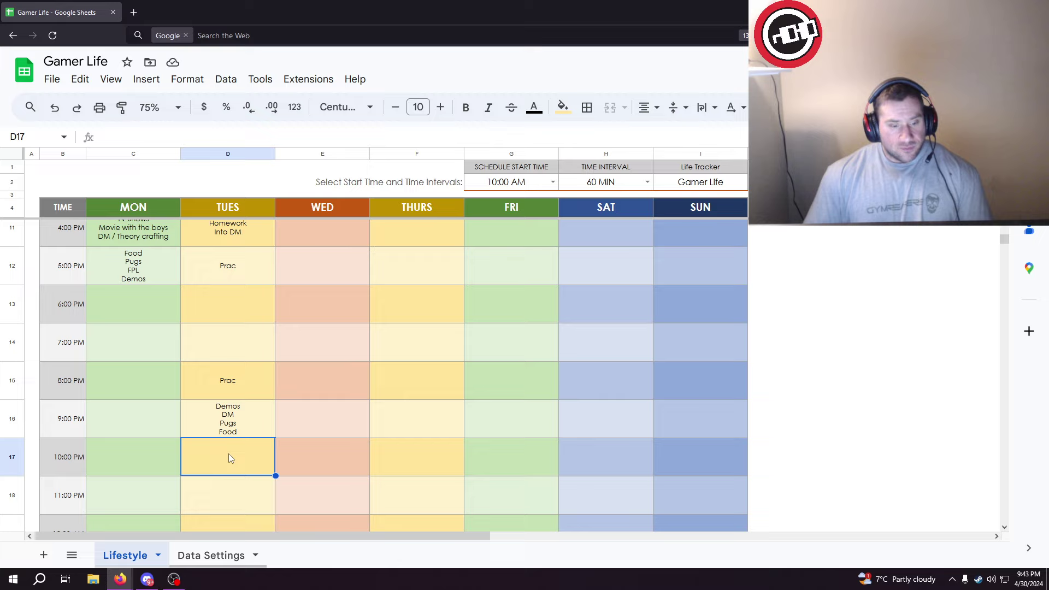
{"action": "double_click", "coordinate": [230, 458]}
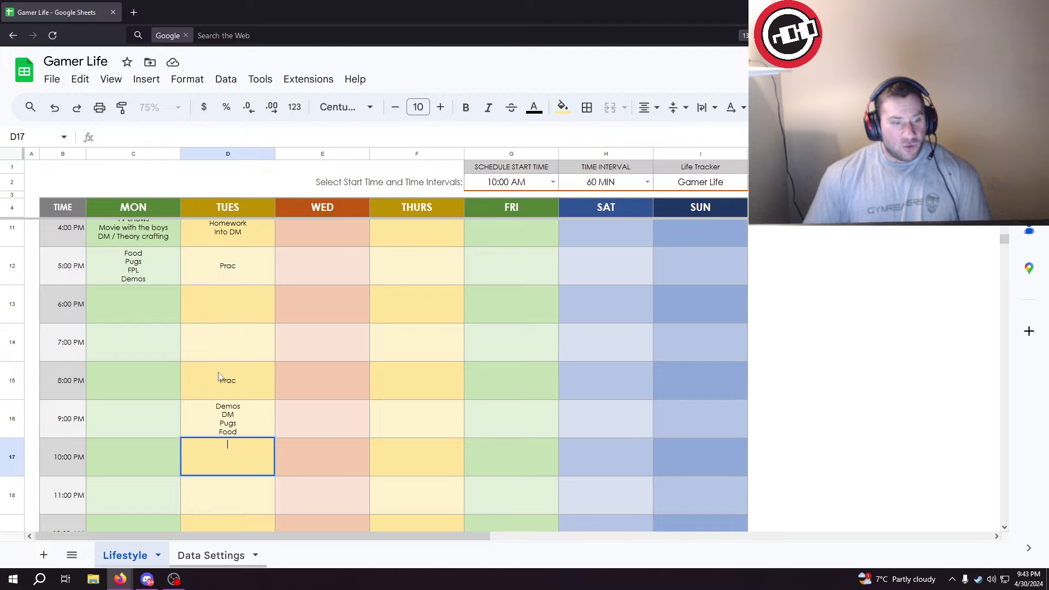
{"action": "scroll", "coordinate": [224, 416], "scroll_direction": "up", "scroll_amount": 1}
{"action": "scroll", "coordinate": [224, 421], "scroll_direction": "down", "scroll_amount": 1}
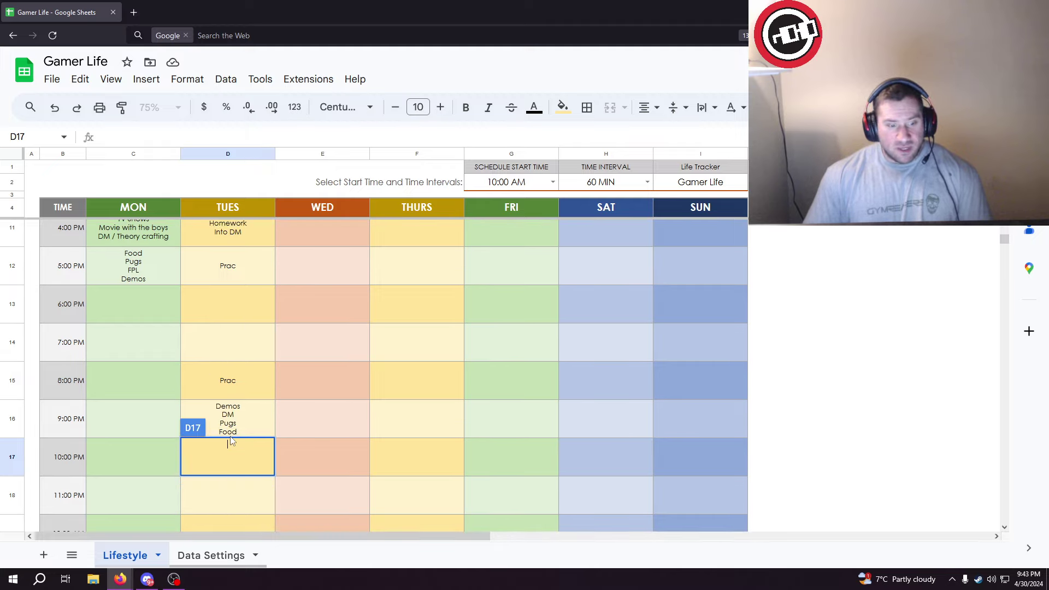
{"action": "left_click", "coordinate": [260, 421]}
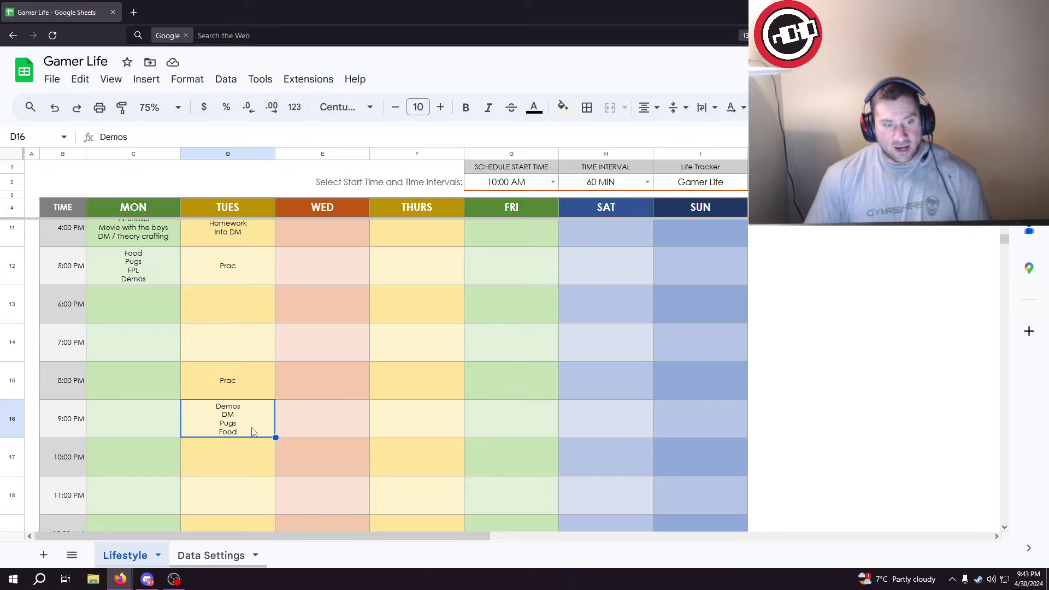
Review Tuesday's schedule entries from the afternoon school slot through the practice, 9:00 PM and late-night slots.
{"action": "left_click", "coordinate": [227, 276]}
{"action": "left_click", "coordinate": [214, 372]}
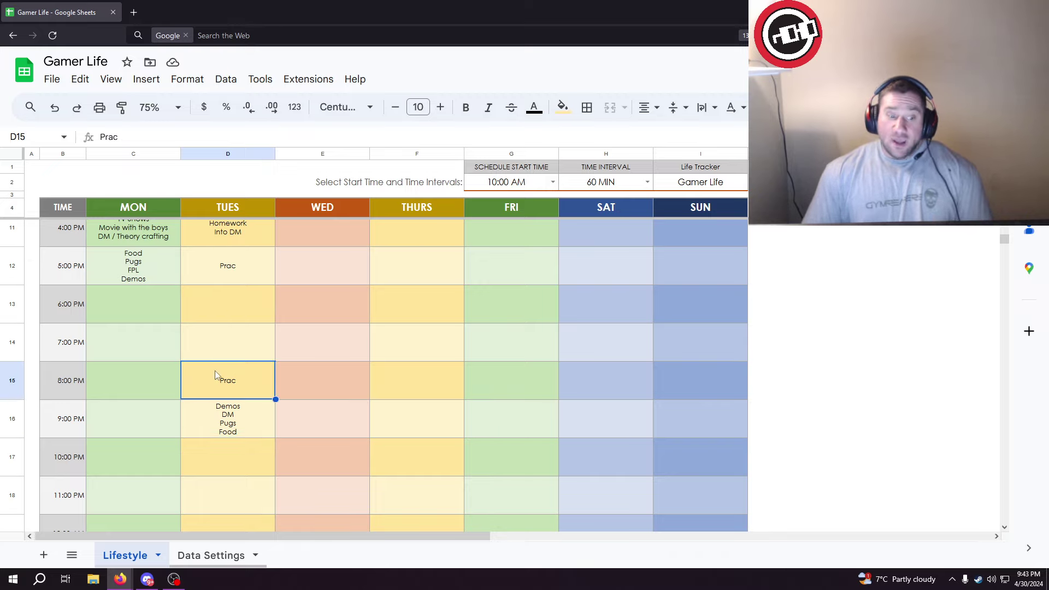
{"action": "scroll", "coordinate": [201, 415], "scroll_direction": "up", "scroll_amount": 1}
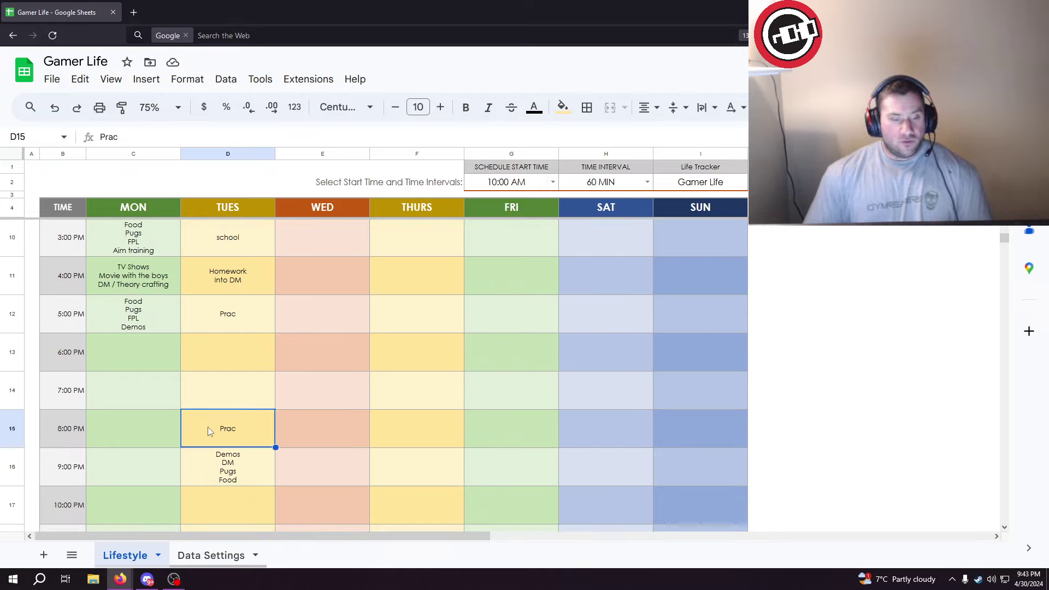
{"action": "scroll", "coordinate": [208, 428], "scroll_direction": "down", "scroll_amount": 1}
{"action": "left_click", "coordinate": [217, 409]}
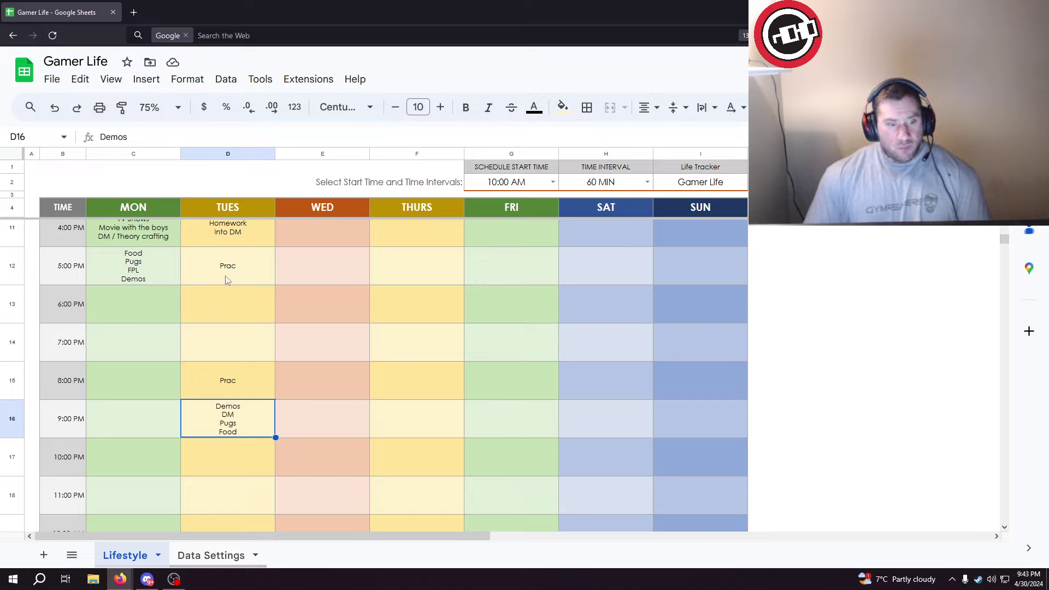
{"action": "scroll", "coordinate": [216, 408], "scroll_direction": "down", "scroll_amount": 1}
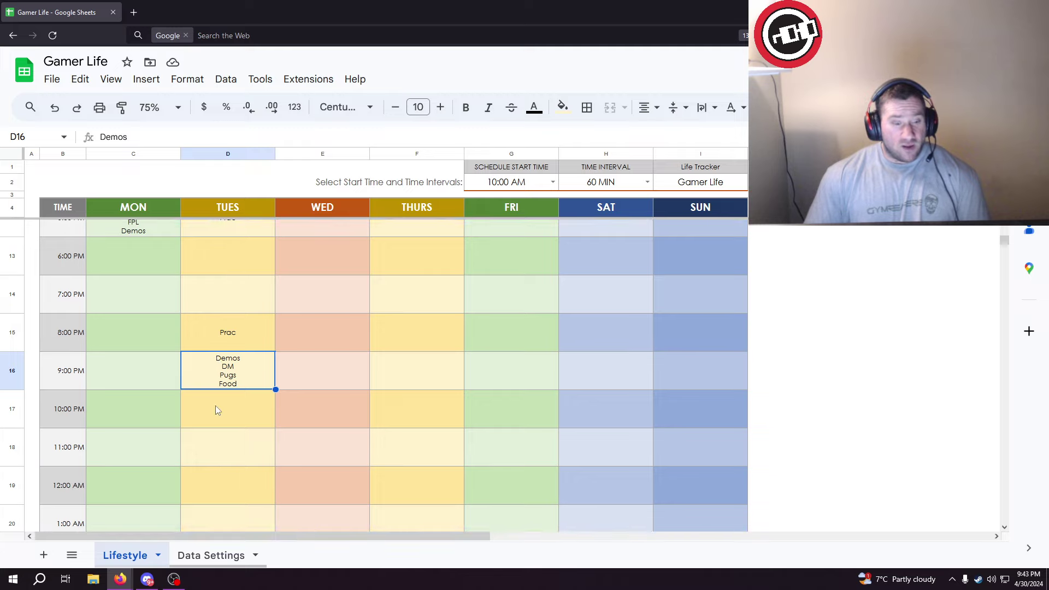
{"action": "scroll", "coordinate": [218, 410], "scroll_direction": "up", "scroll_amount": 2}
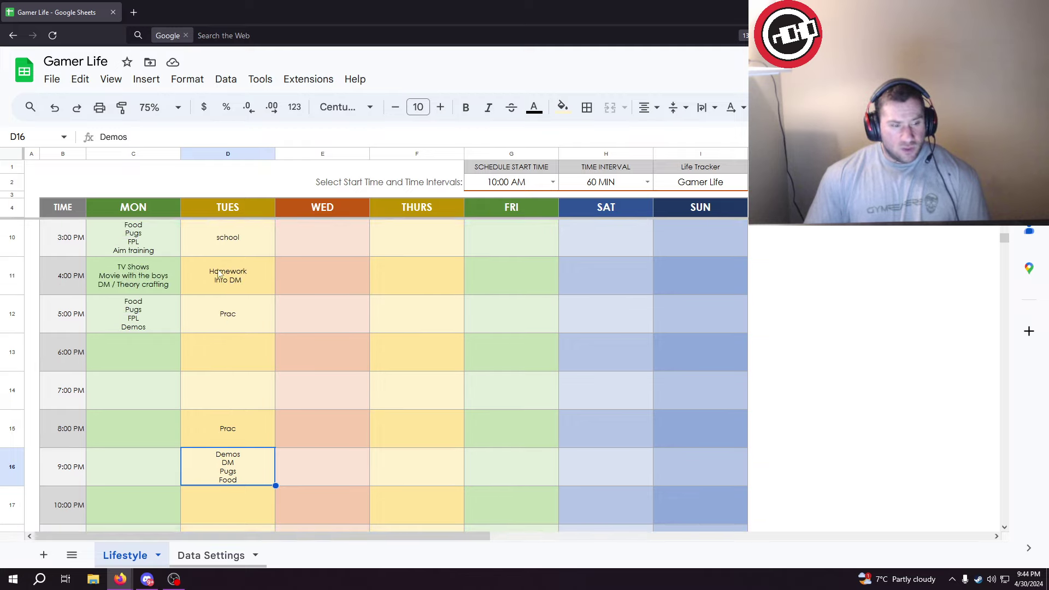
{"action": "scroll", "coordinate": [225, 434], "scroll_direction": "down", "scroll_amount": 4}
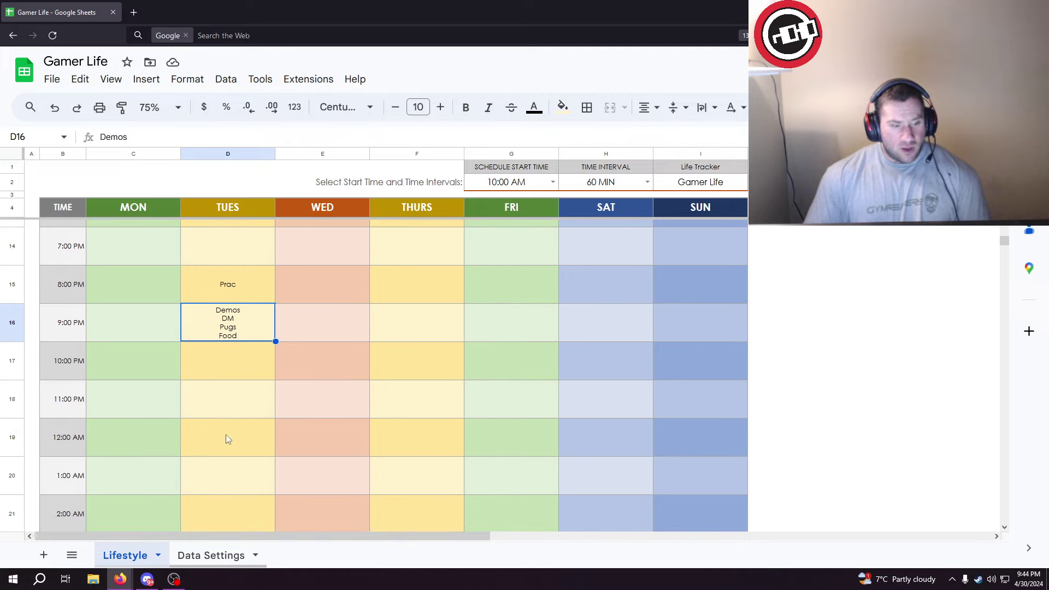
{"action": "scroll", "coordinate": [217, 364], "scroll_direction": "up", "scroll_amount": 5}
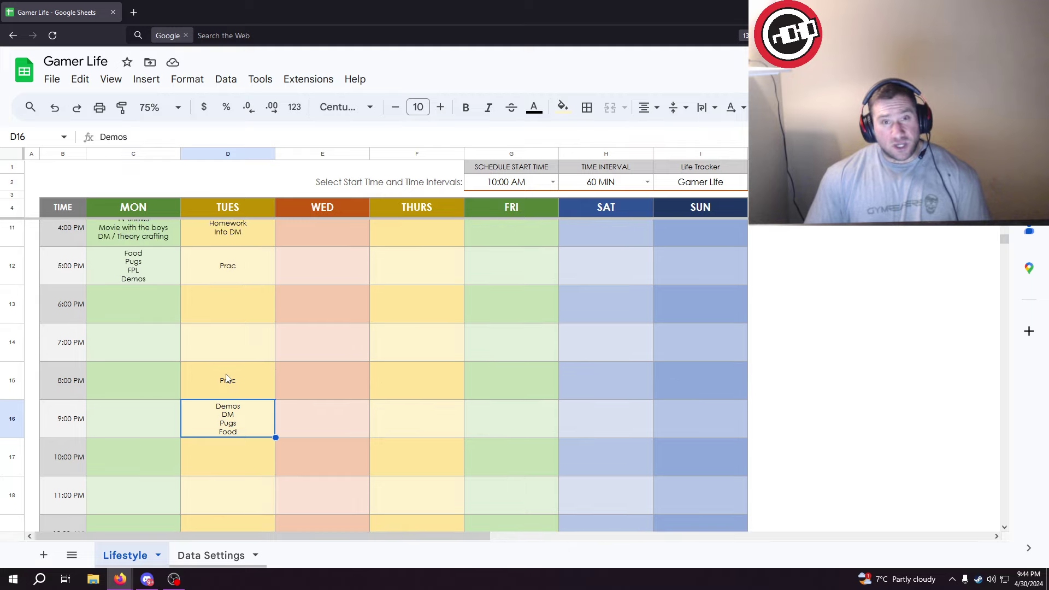
{"action": "scroll", "coordinate": [224, 389], "scroll_direction": "down", "scroll_amount": 1}
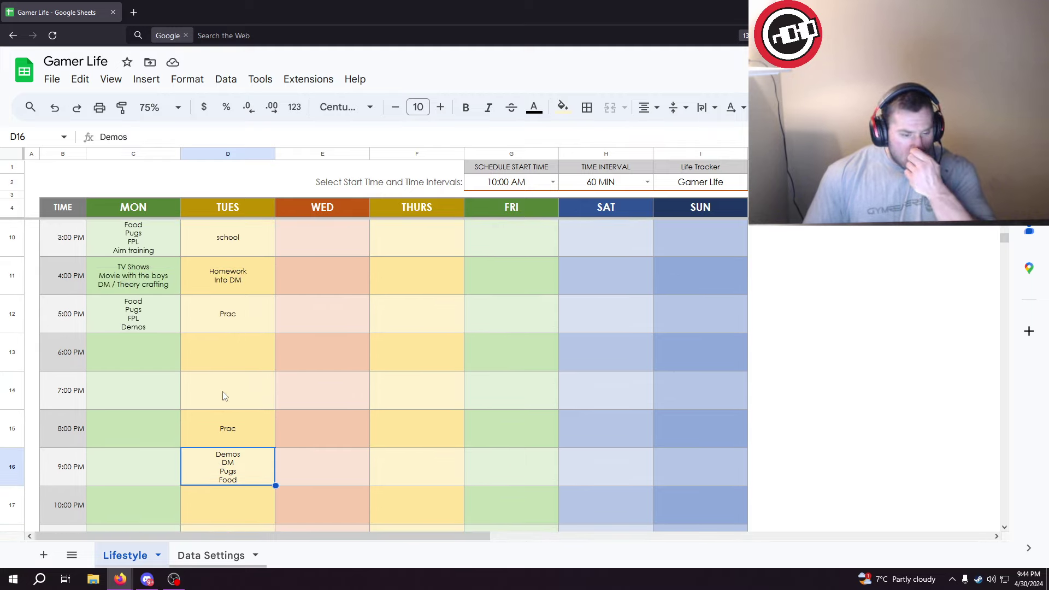
{"action": "scroll", "coordinate": [224, 389], "scroll_direction": "down", "scroll_amount": 1}
Enter "Movie TV show, game with friends" in Tuesday's 10:00 PM slot.
{"action": "left_click", "coordinate": [224, 452]}
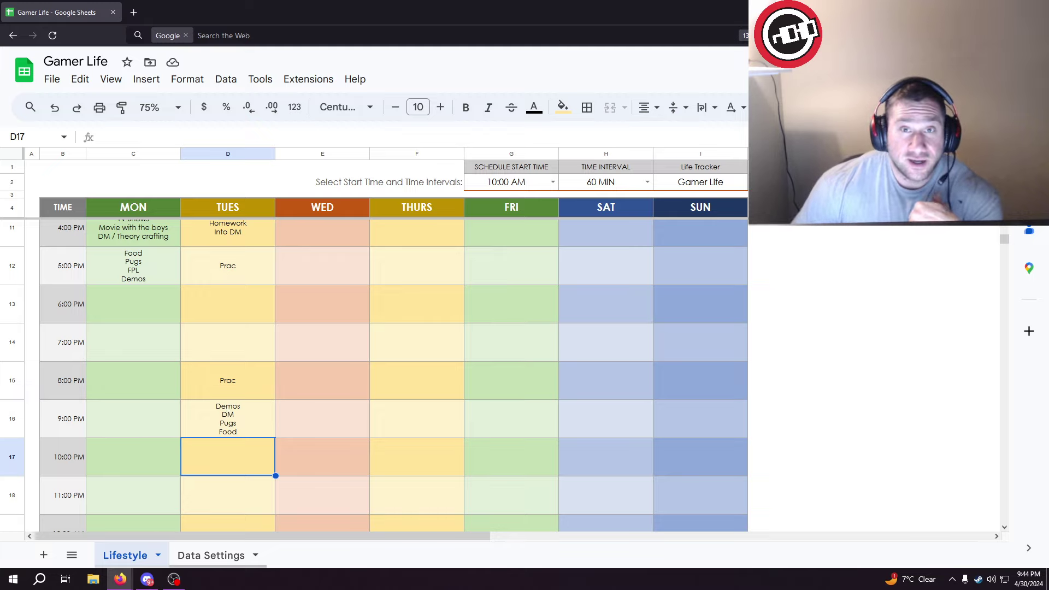
{"action": "double_click", "coordinate": [235, 451]}
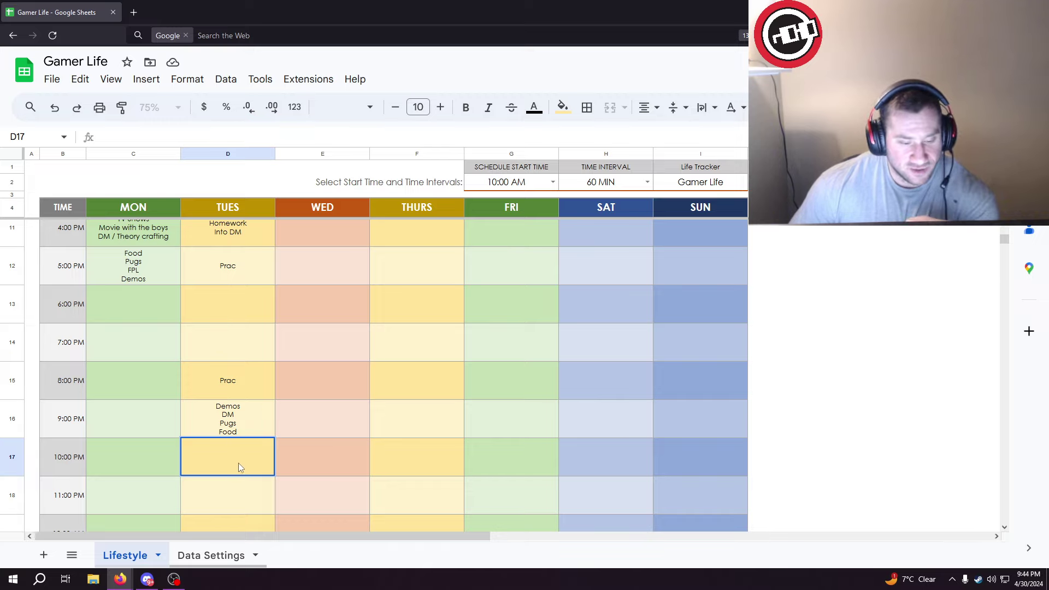
{"action": "key", "text": "Return"}
{"action": "scroll", "coordinate": [238, 463], "scroll_direction": "down", "scroll_amount": 1}
{"action": "left_click", "coordinate": [237, 410]}
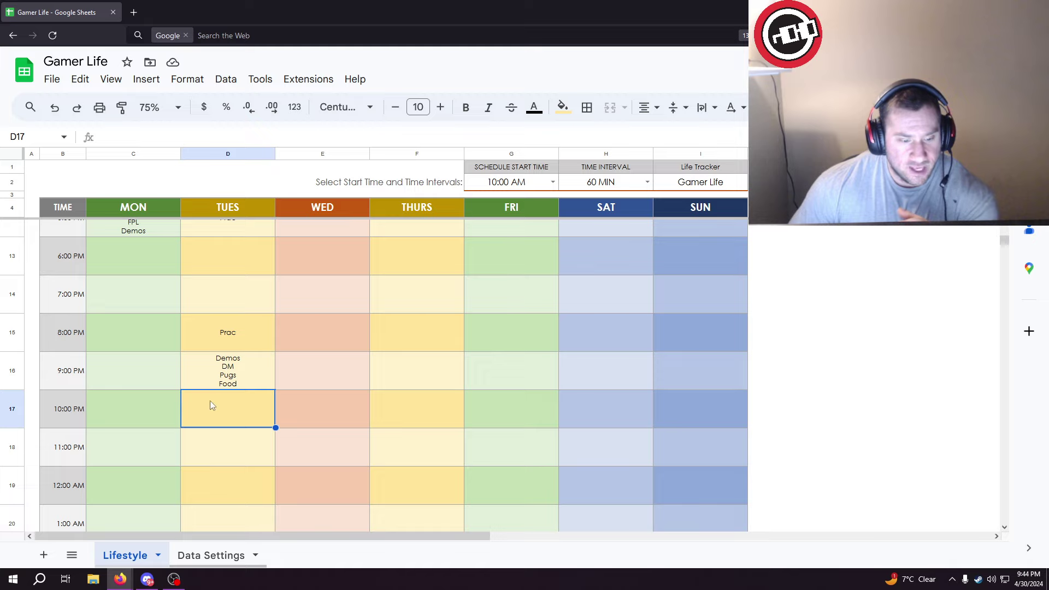
{"action": "double_click", "coordinate": [225, 401]}
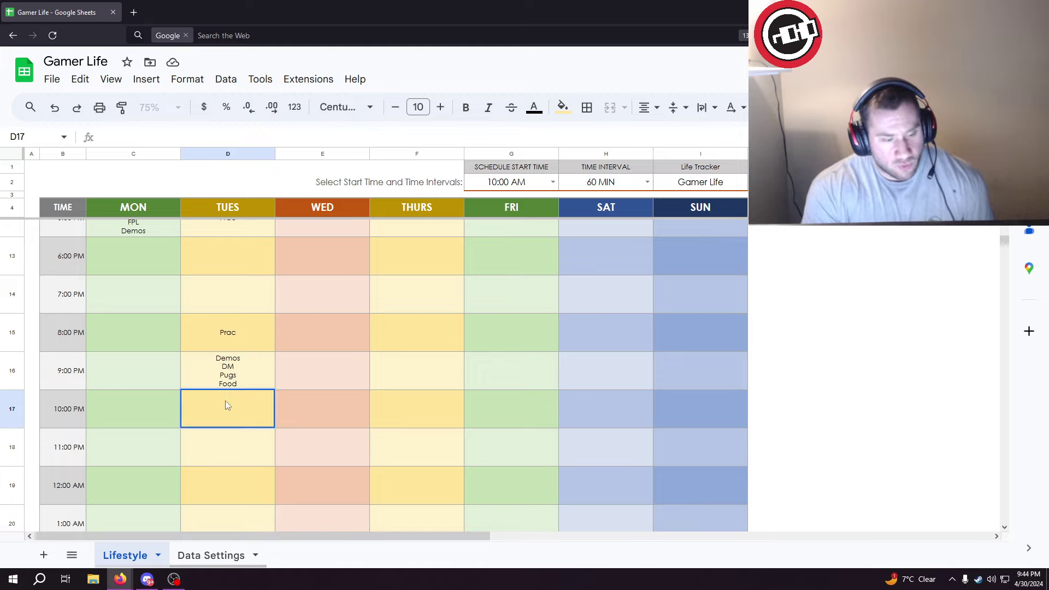
{"action": "type", "text": "Movie Tv"}
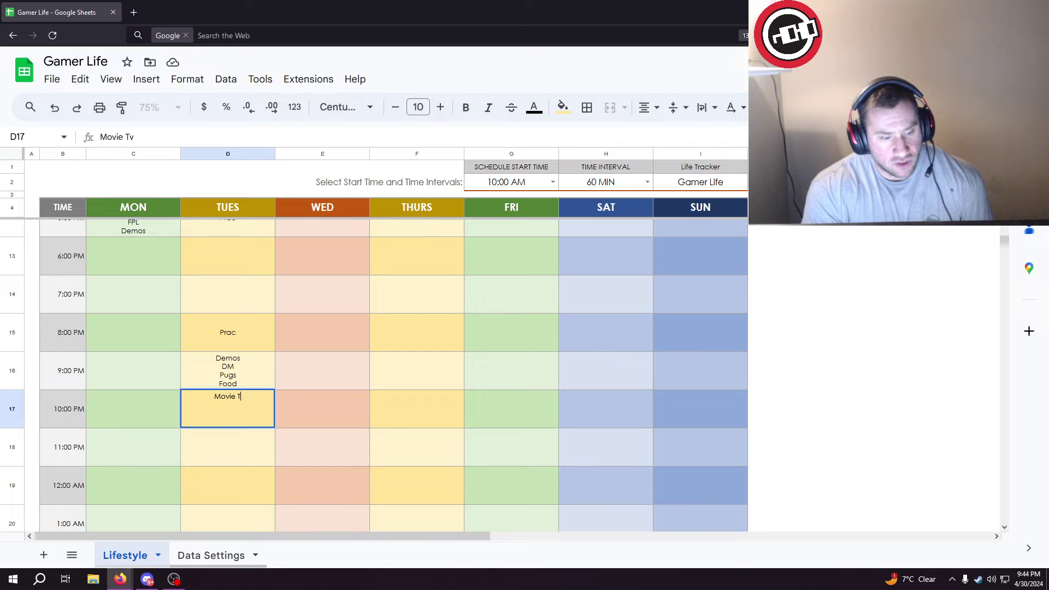
{"action": "key", "text": "BackSpace"}
{"action": "type", "text": "V show"}
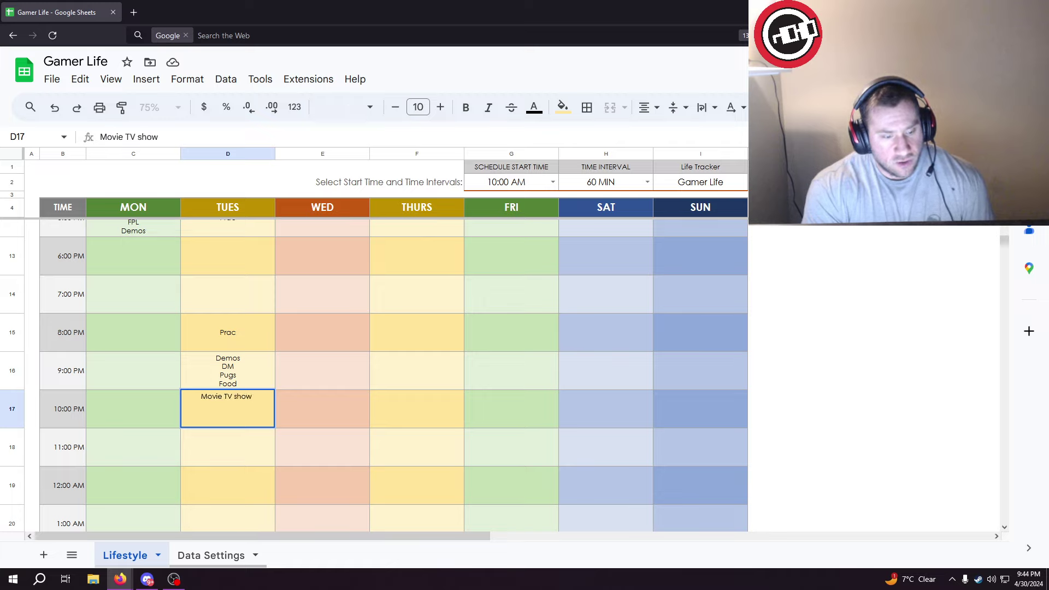
{"action": "type", "text": ", game with friends"}
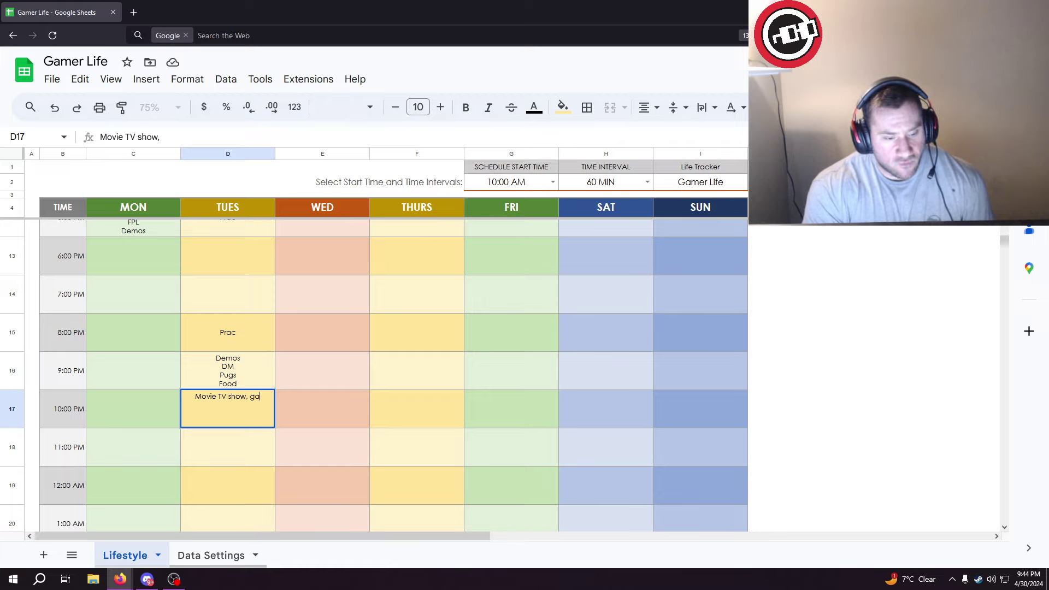
{"action": "key", "text": "Return"}
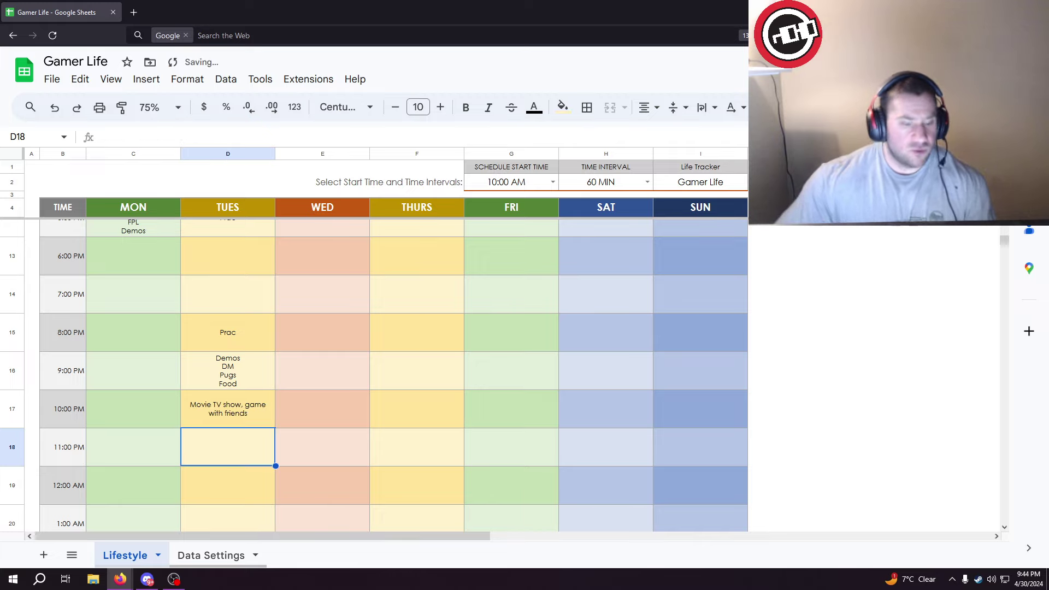
Check Tuesday's whole schedule from the 10:00 AM slot through the 10:00 PM slot, including the midday slots.
{"action": "left_click", "coordinate": [258, 413]}
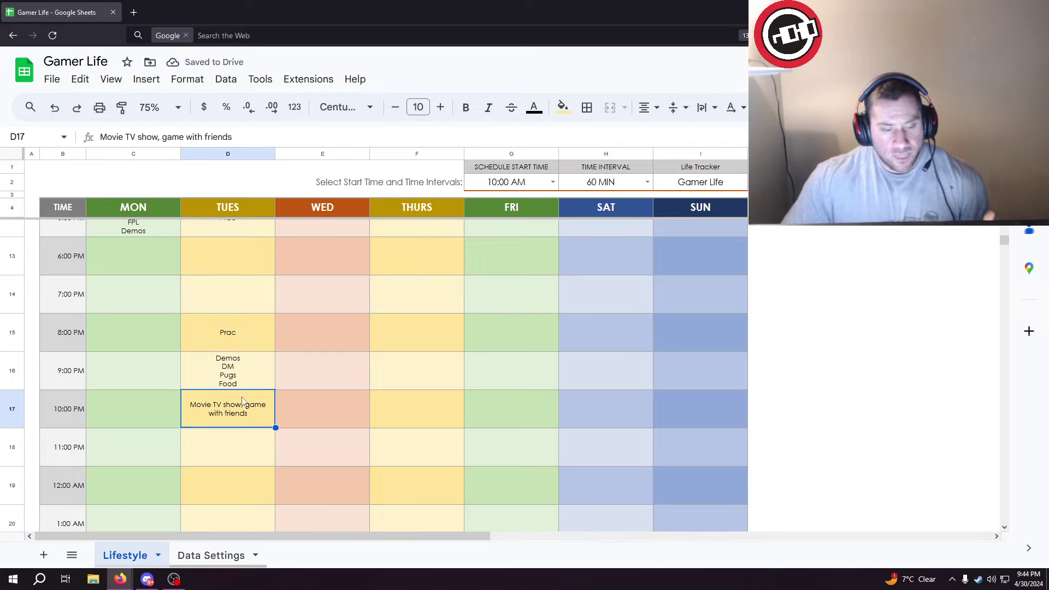
{"action": "scroll", "coordinate": [241, 326], "scroll_direction": "up", "scroll_amount": 3}
{"action": "scroll", "coordinate": [218, 415], "scroll_direction": "down", "scroll_amount": 1}
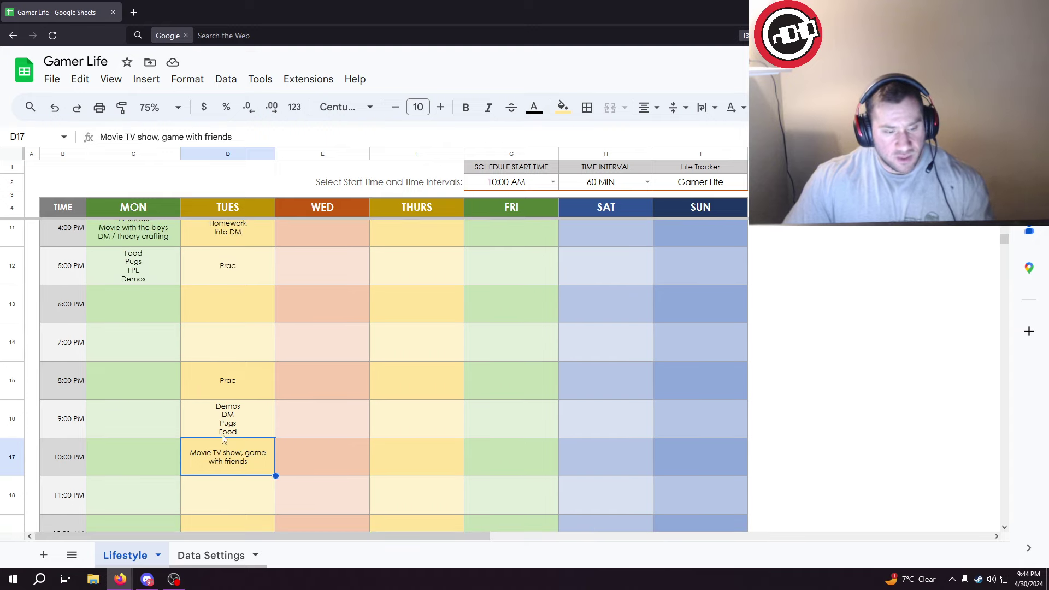
{"action": "scroll", "coordinate": [235, 429], "scroll_direction": "up", "scroll_amount": 5}
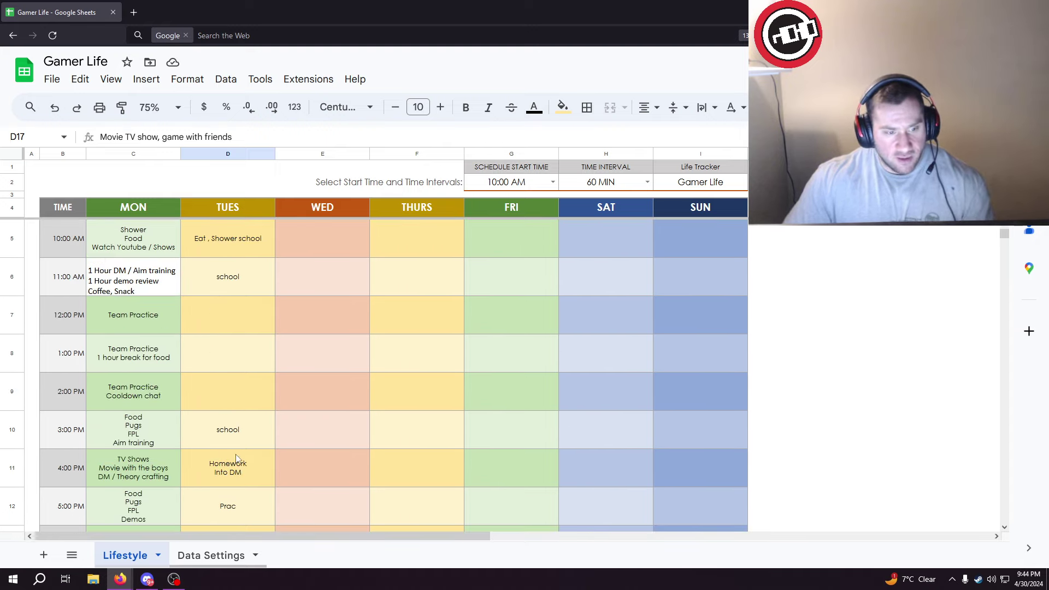
{"action": "left_click", "coordinate": [226, 241]}
{"action": "double_click", "coordinate": [223, 243]}
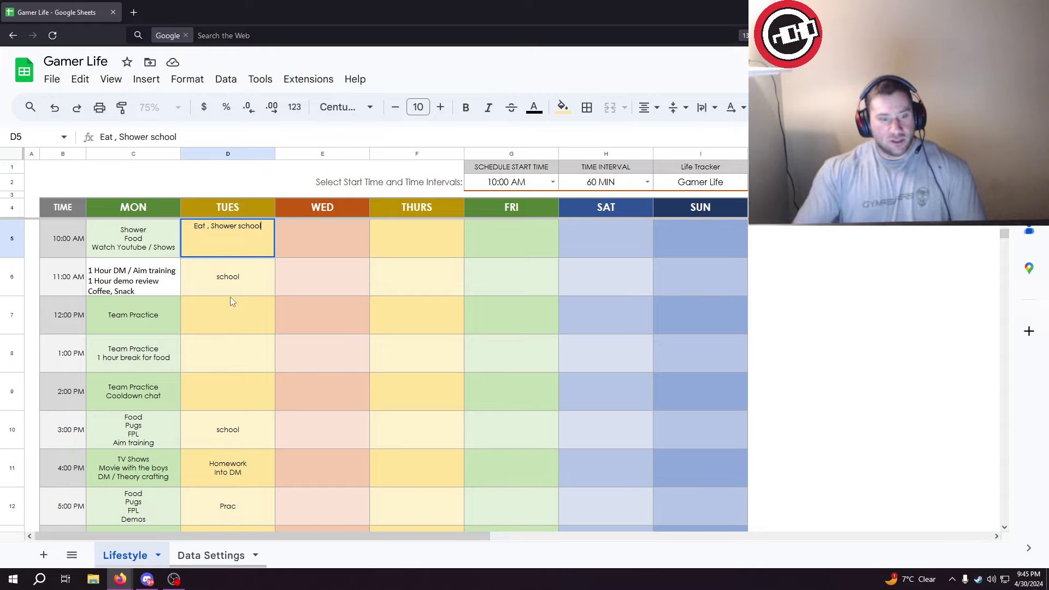
{"action": "left_click", "coordinate": [212, 312]}
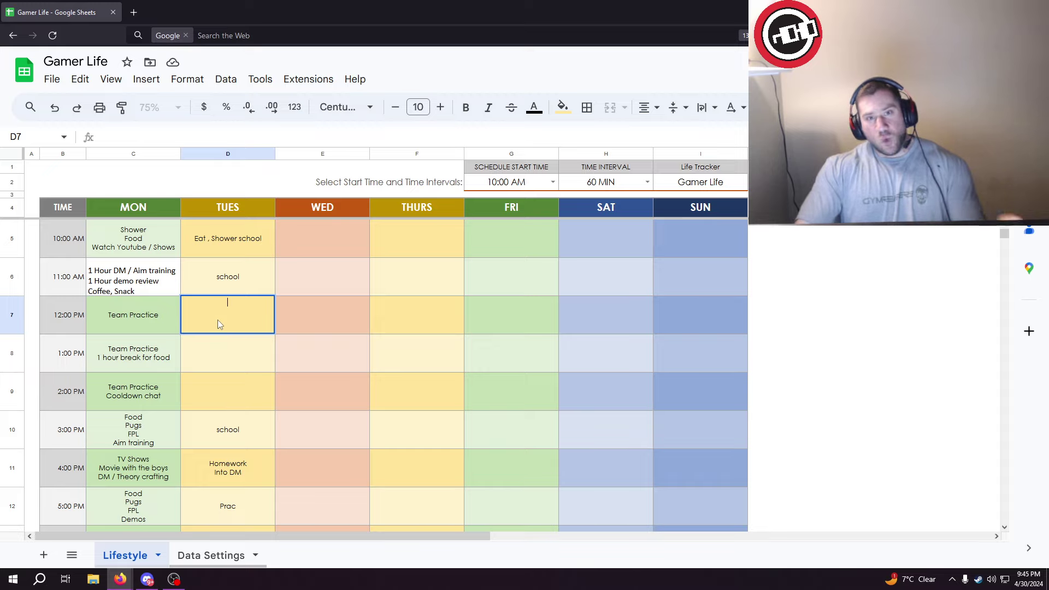
{"action": "left_click", "coordinate": [238, 378]}
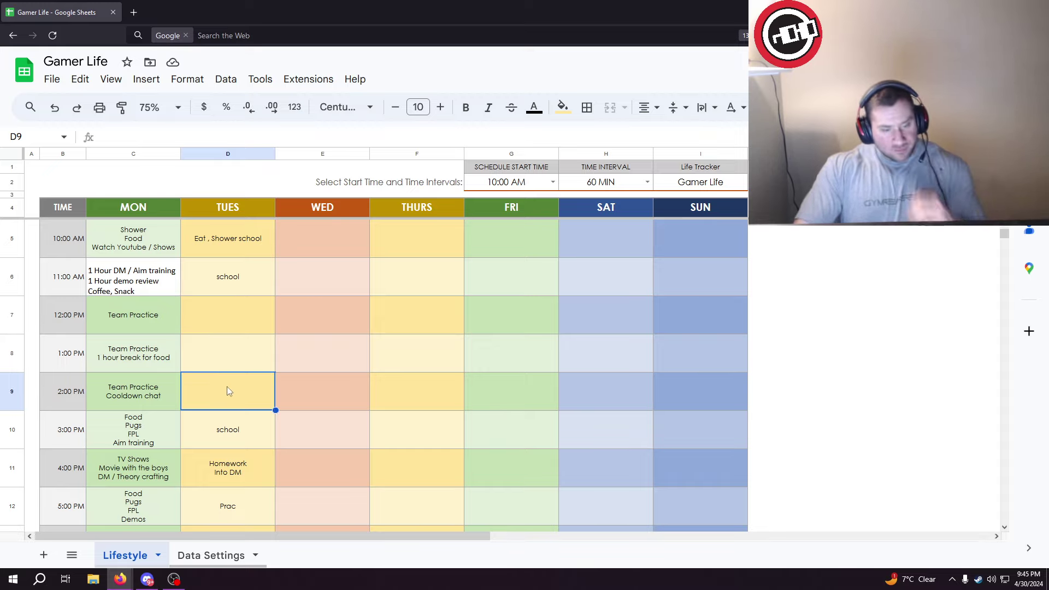
{"action": "scroll", "coordinate": [228, 385], "scroll_direction": "down", "scroll_amount": 3}
{"action": "scroll", "coordinate": [220, 401], "scroll_direction": "down", "scroll_amount": 3}
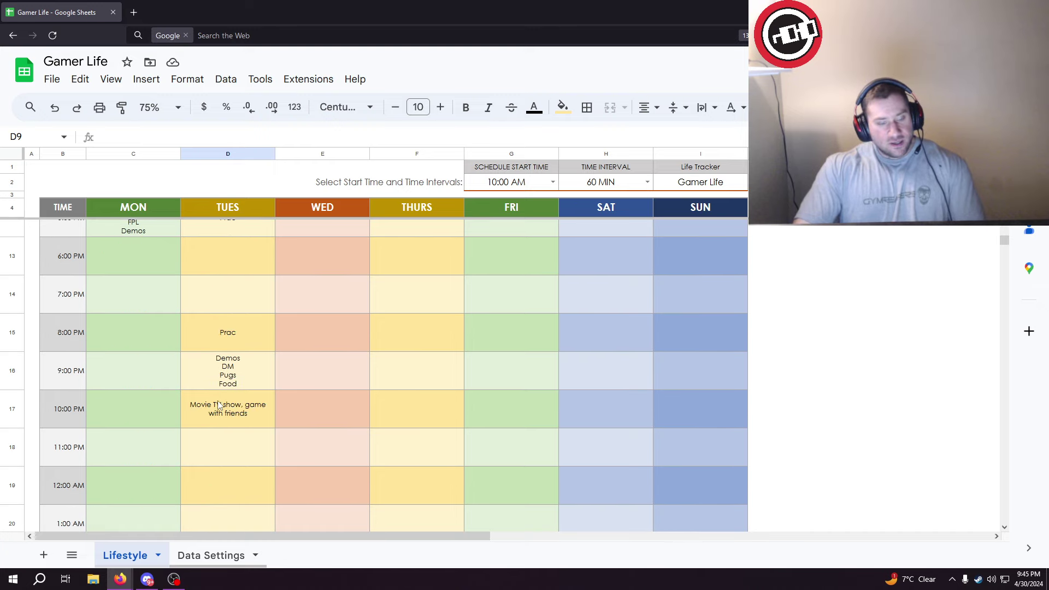
{"action": "scroll", "coordinate": [217, 405], "scroll_direction": "up", "scroll_amount": 3}
{"action": "scroll", "coordinate": [218, 402], "scroll_direction": "up", "scroll_amount": 3}
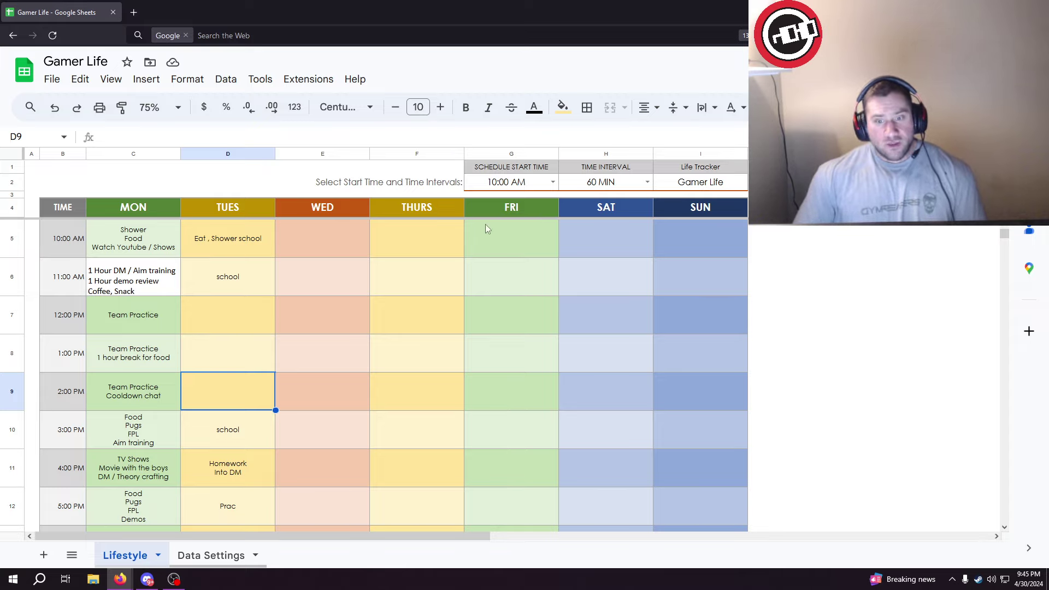
Examine the Friday and Saturday columns in the slots from 10:00 AM to 12:00 PM.
{"action": "left_click", "coordinate": [524, 226]}
{"action": "left_click", "coordinate": [603, 239]}
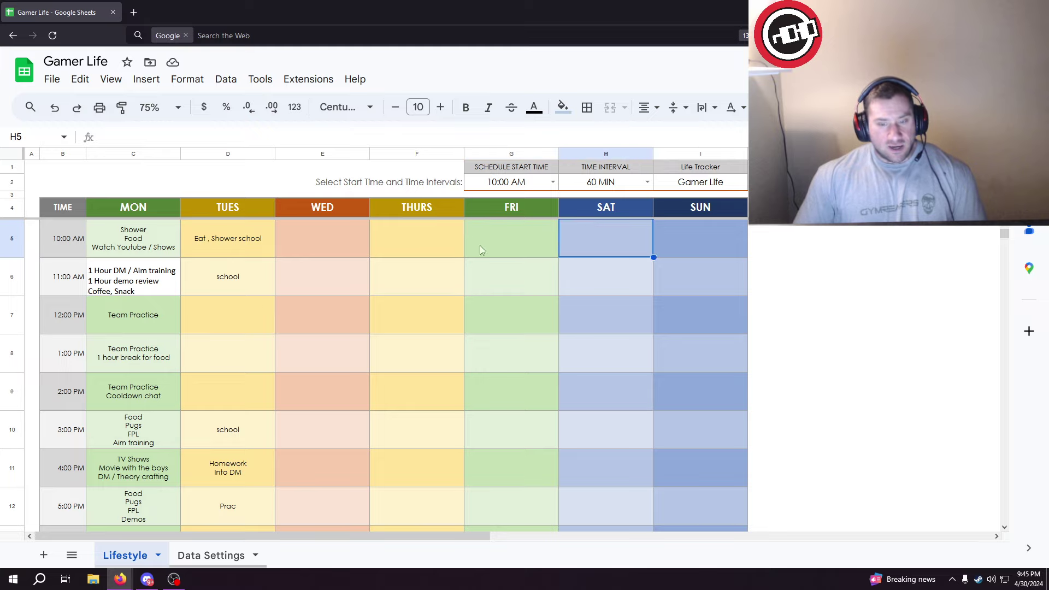
{"action": "left_click", "coordinate": [497, 233]}
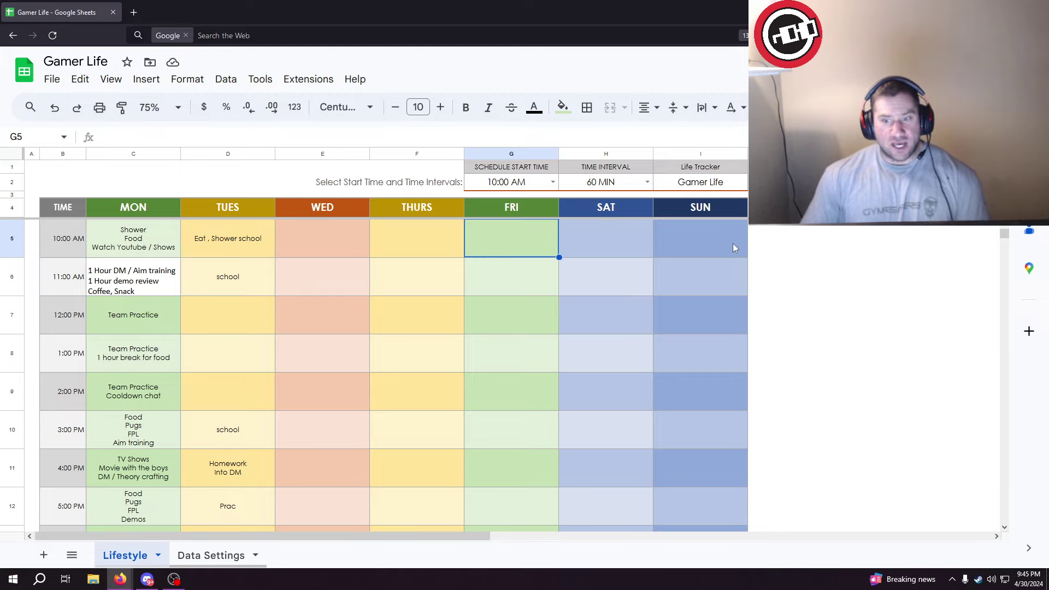
{"action": "left_click", "coordinate": [638, 252]}
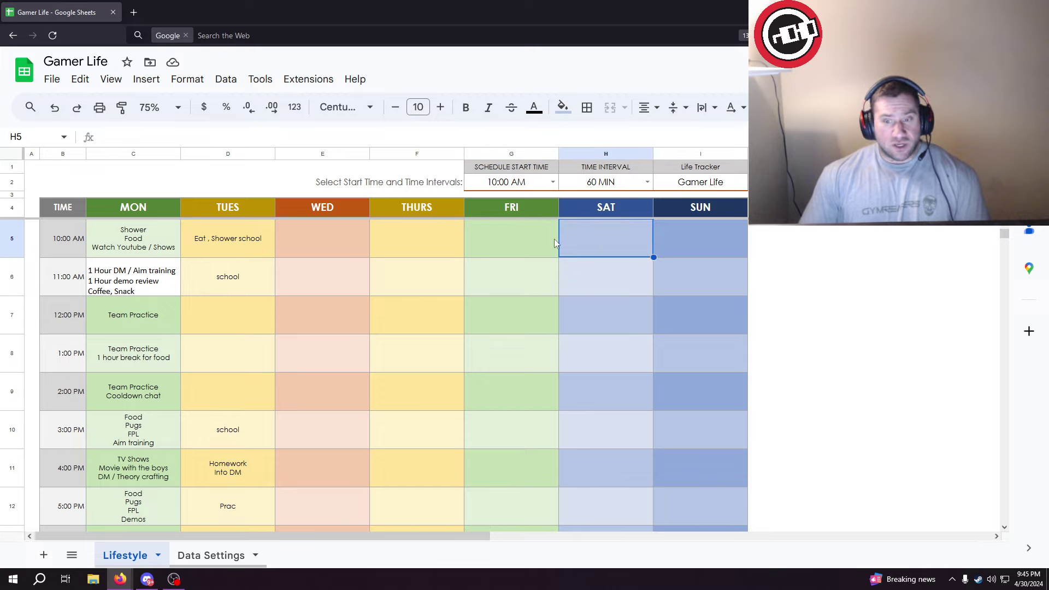
{"action": "left_click", "coordinate": [503, 240]}
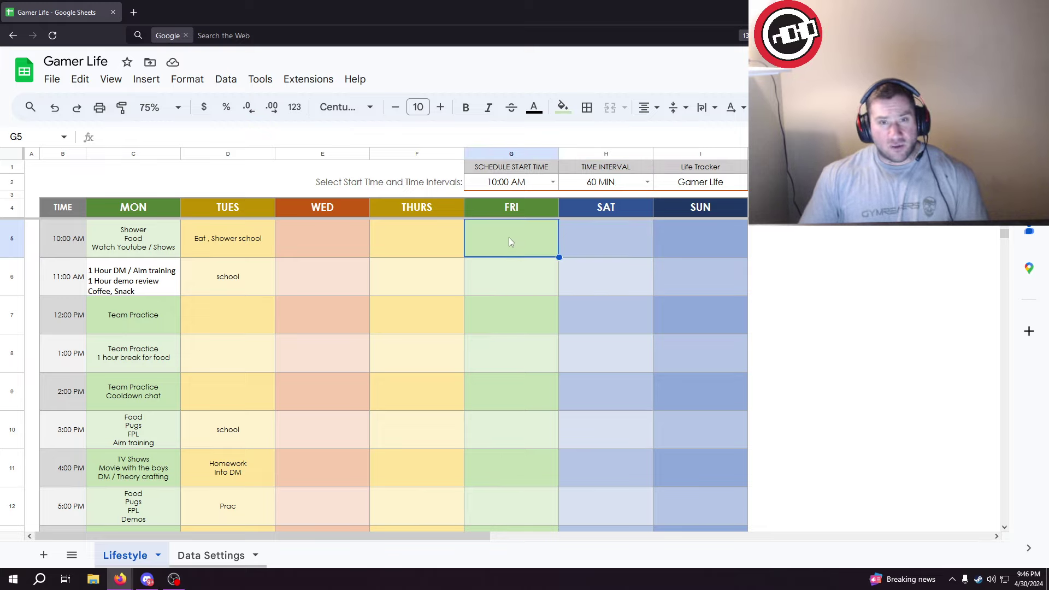
{"action": "left_click", "coordinate": [517, 279]}
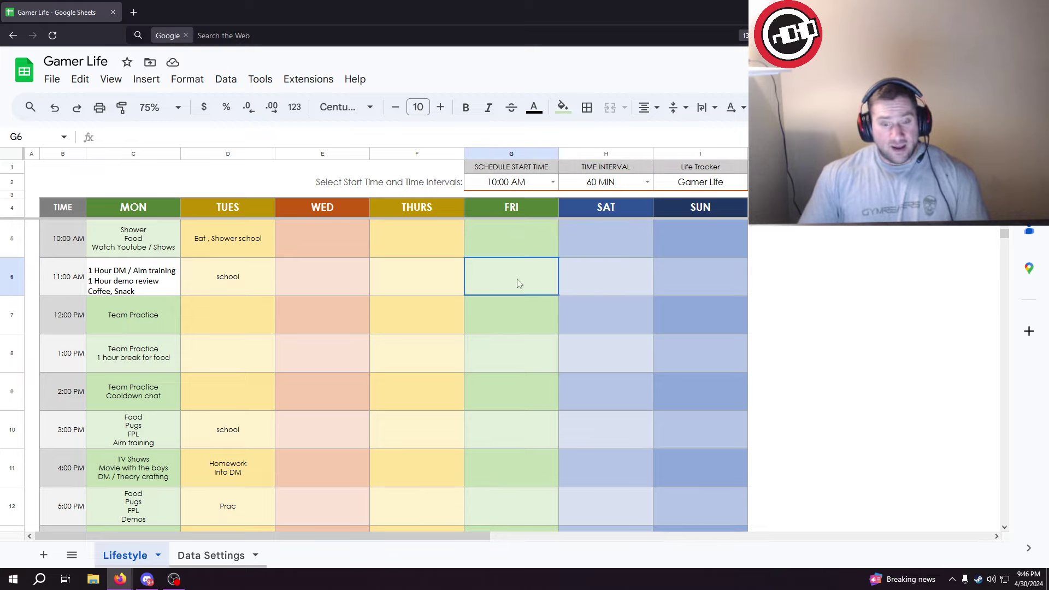
{"action": "scroll", "coordinate": [514, 296], "scroll_direction": "down", "scroll_amount": 1}
{"action": "scroll", "coordinate": [514, 296], "scroll_direction": "up", "scroll_amount": 1}
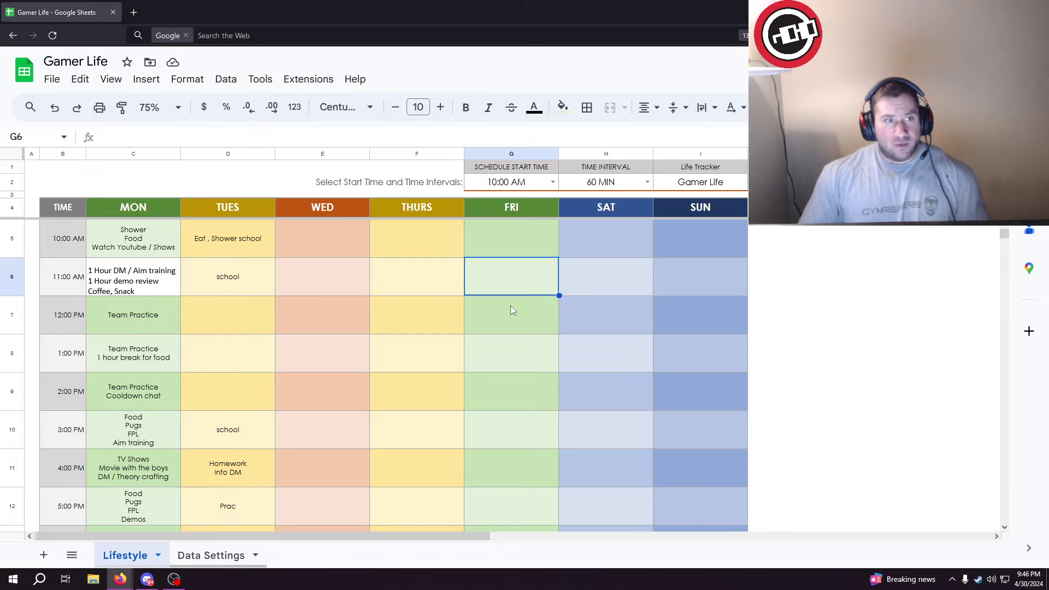
{"action": "left_click", "coordinate": [511, 311]}
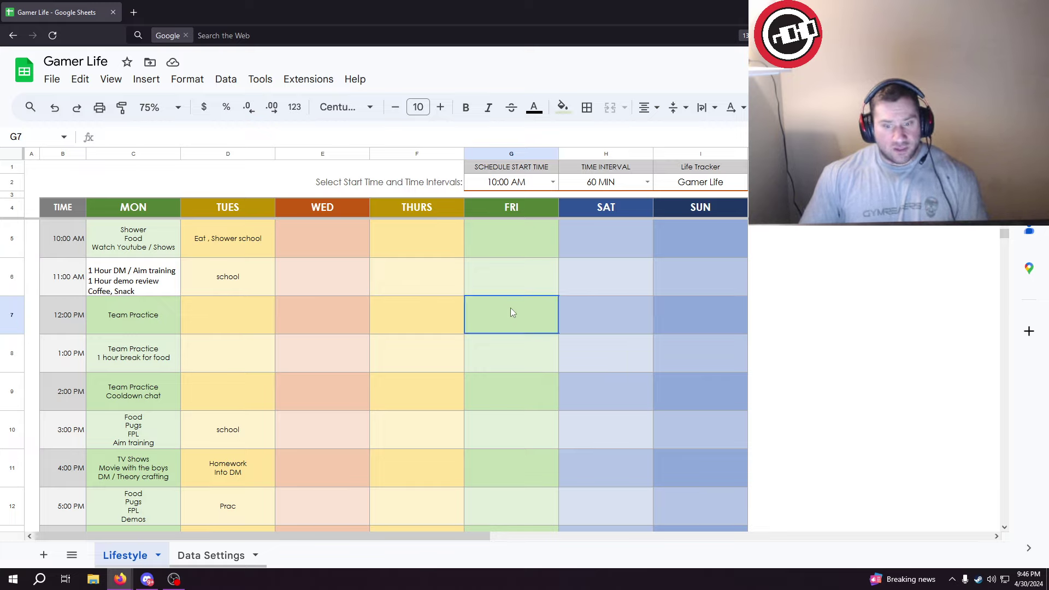
Compare Friday's morning and midday slots with Saturday's 10:00 AM slot in the weekly schedule.
{"action": "scroll", "coordinate": [510, 309], "scroll_direction": "down", "scroll_amount": 1}
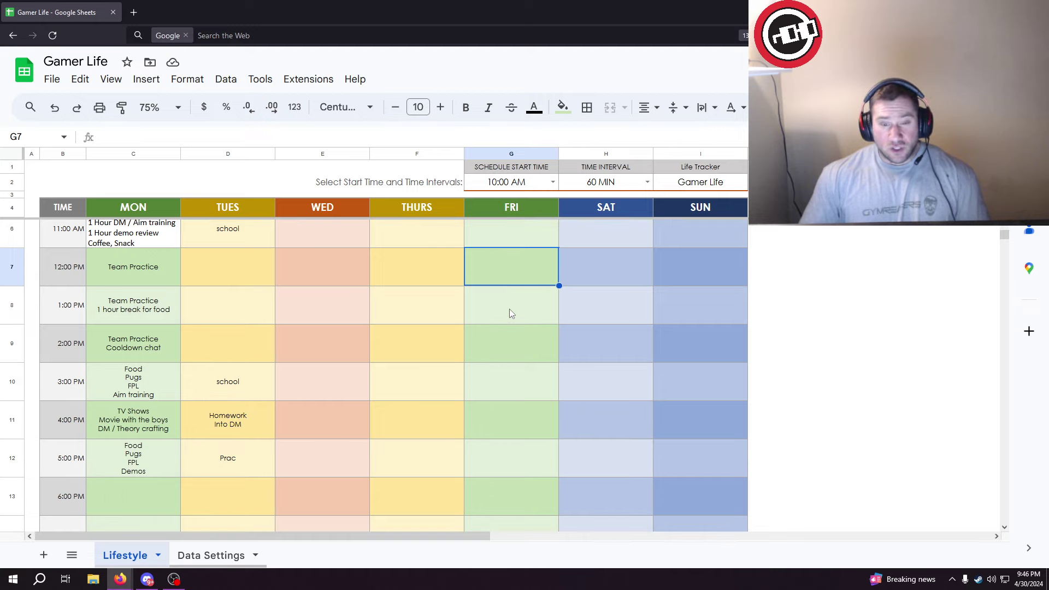
{"action": "scroll", "coordinate": [509, 309], "scroll_direction": "up", "scroll_amount": 1}
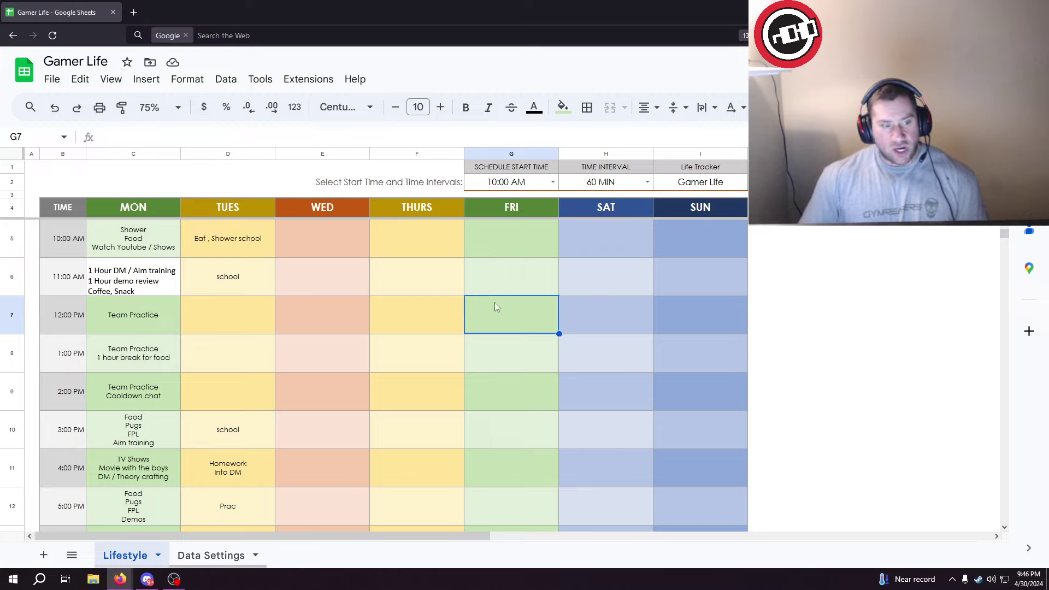
{"action": "left_click", "coordinate": [499, 243]}
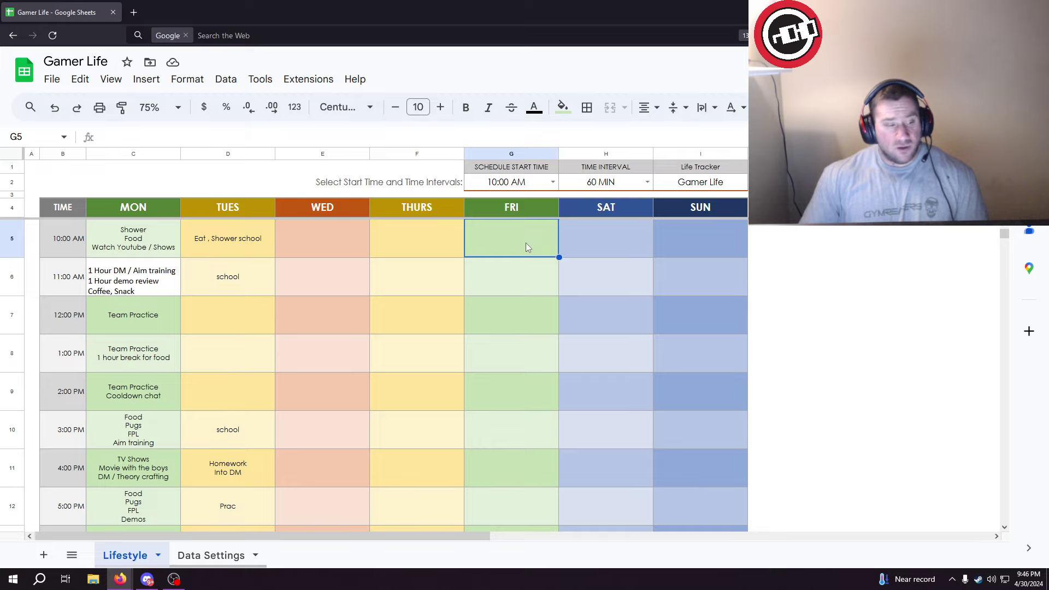
{"action": "left_click", "coordinate": [503, 264]}
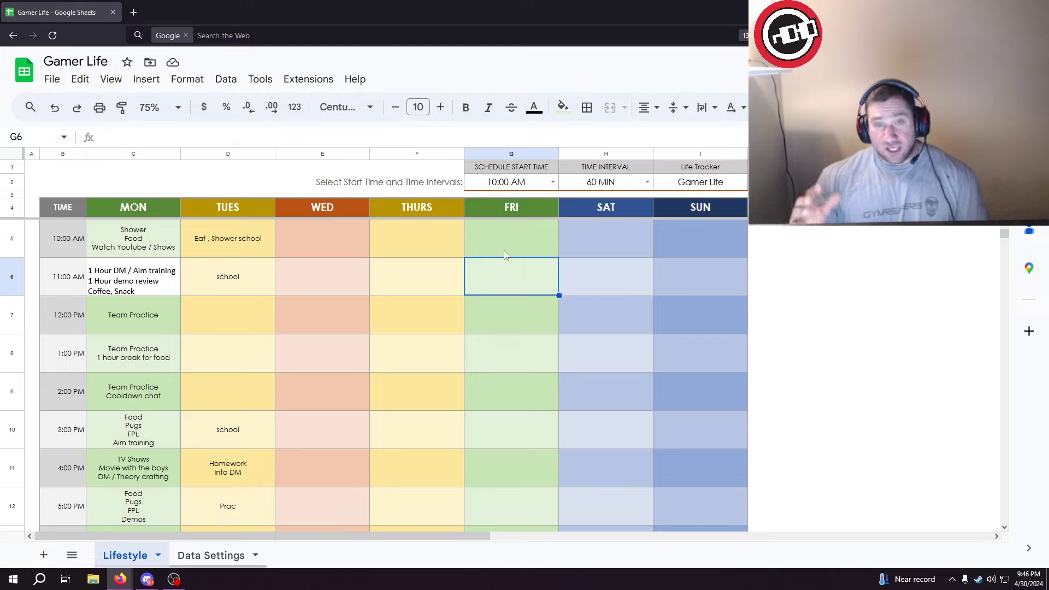
{"action": "left_click", "coordinate": [504, 251]}
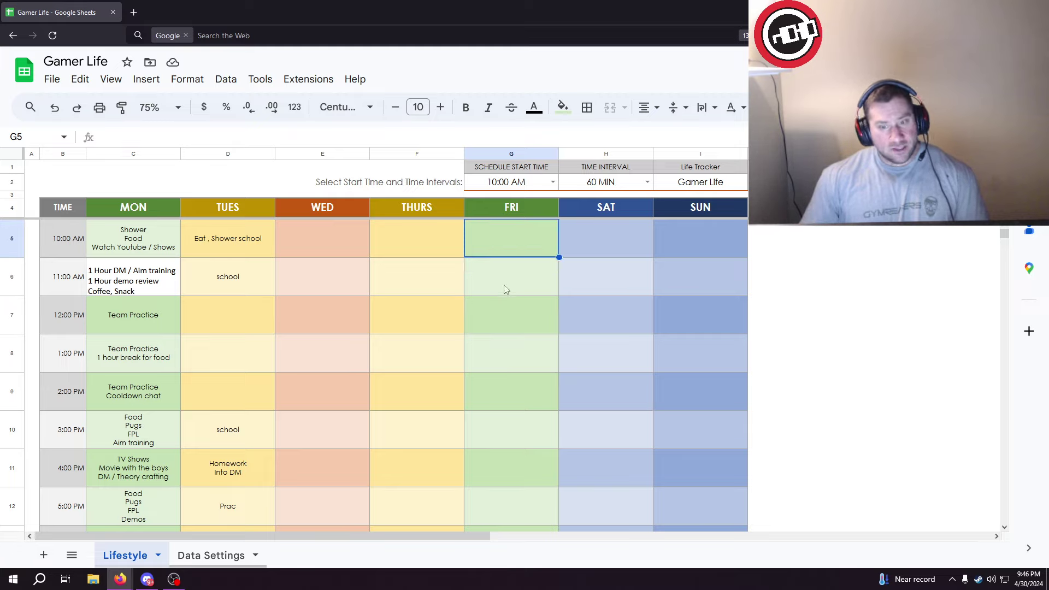
{"action": "left_click", "coordinate": [509, 273]}
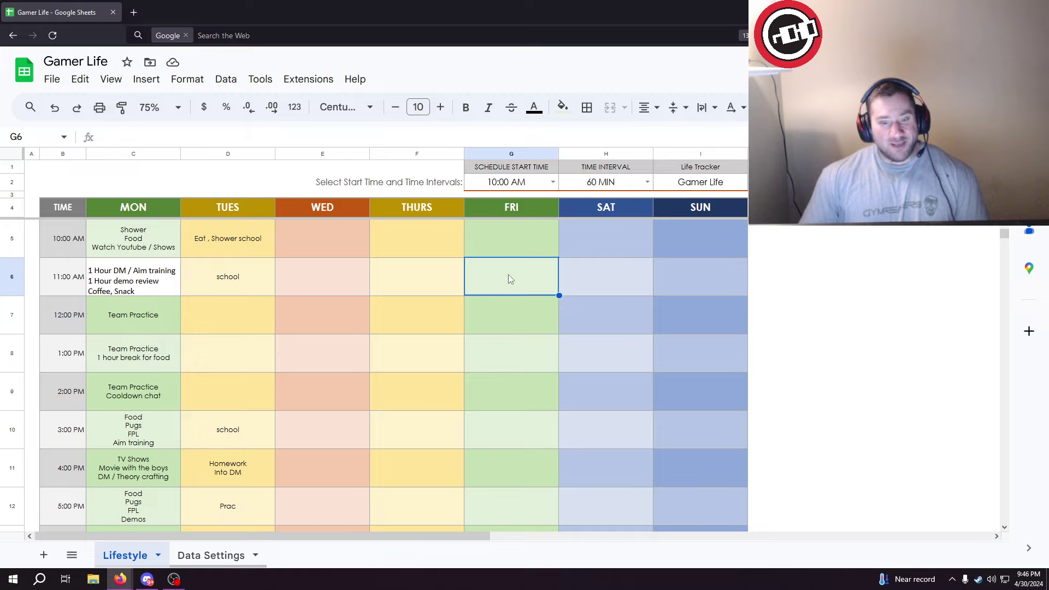
{"action": "left_click", "coordinate": [517, 245]}
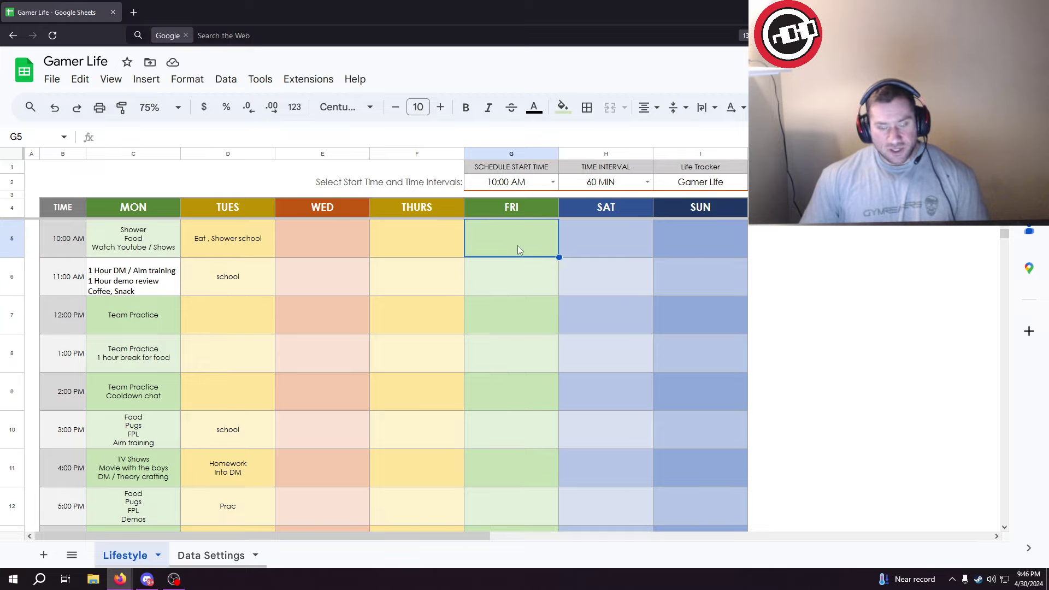
{"action": "left_click", "coordinate": [605, 244]}
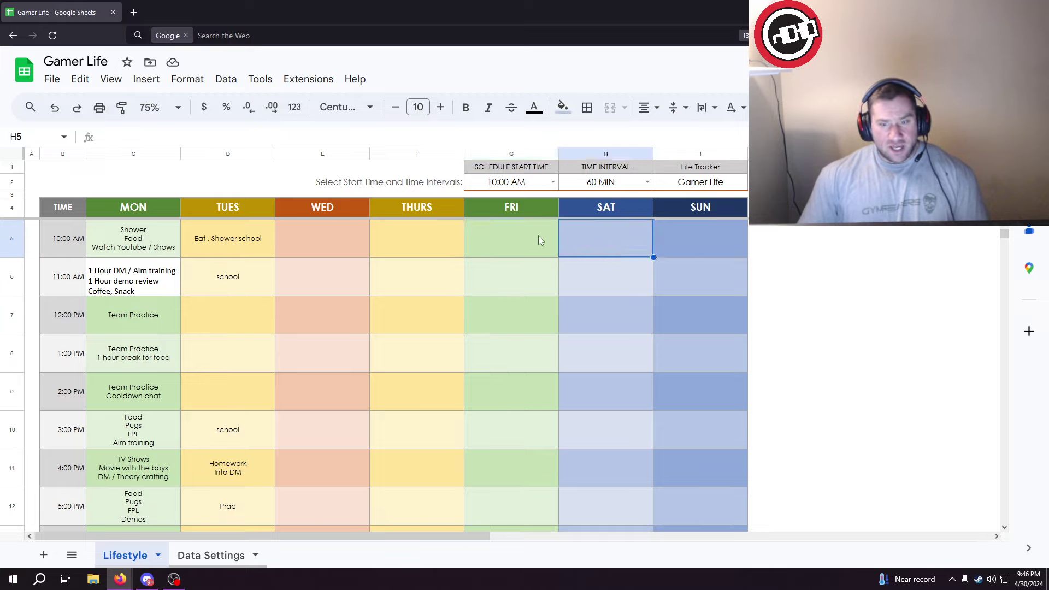
{"action": "left_click", "coordinate": [529, 240]}
{"action": "left_click", "coordinate": [607, 241]}
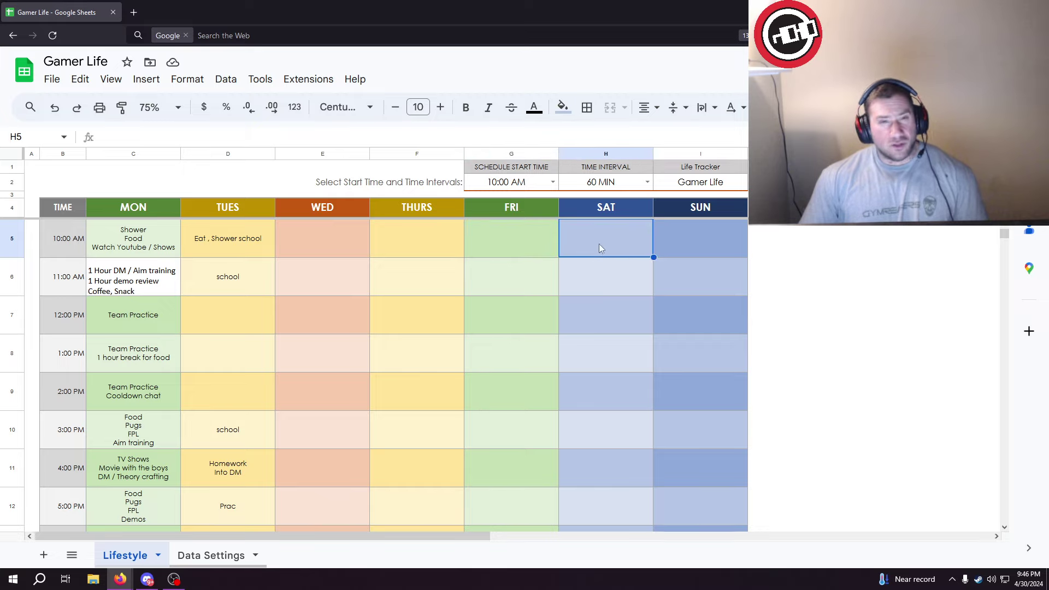
{"action": "left_click", "coordinate": [522, 241]}
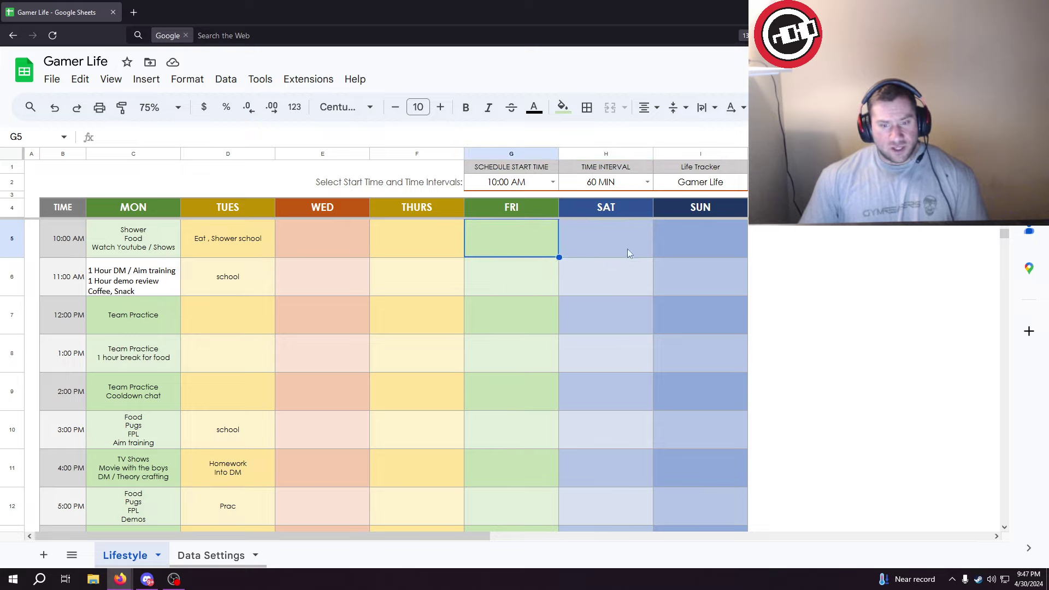
Enter "Bang homework", "Shower" and "Eat" on separate lines in Saturday's 10:00 AM slot.
{"action": "left_click", "coordinate": [608, 236]}
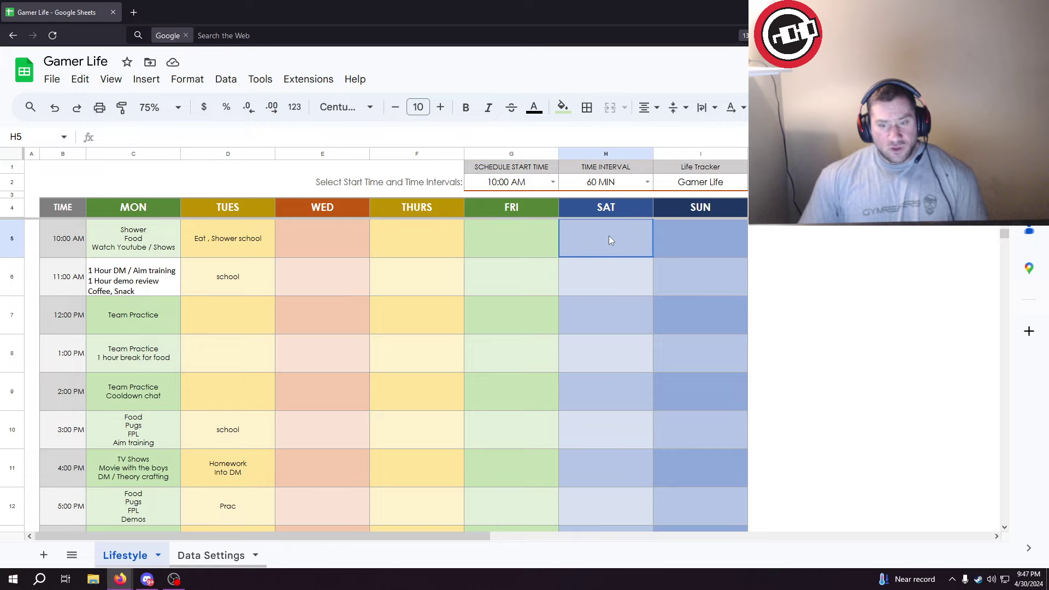
{"action": "type", "text": "B"}
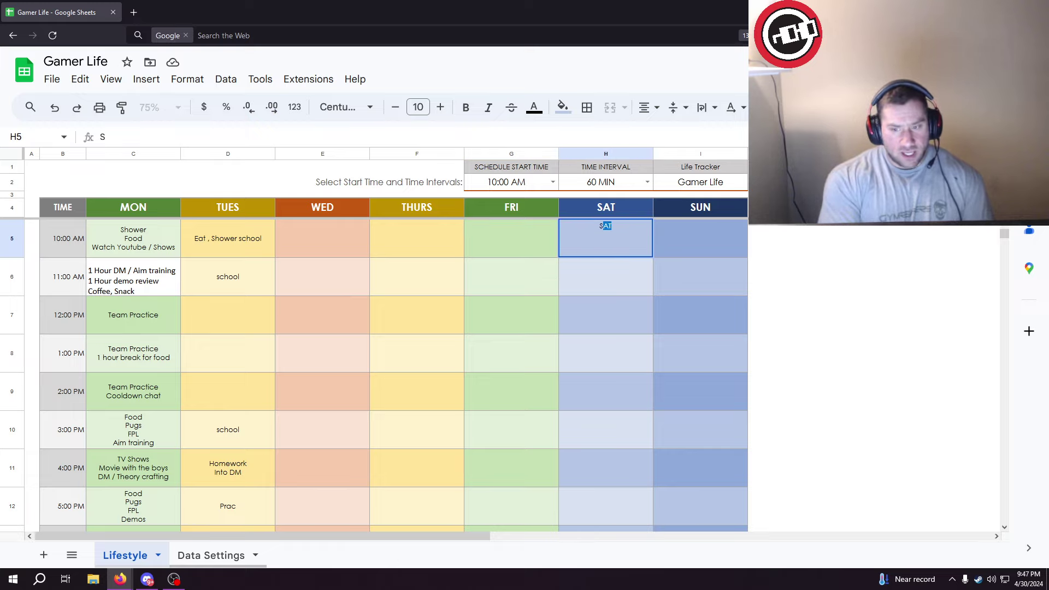
{"action": "type", "text": "ang homework"}
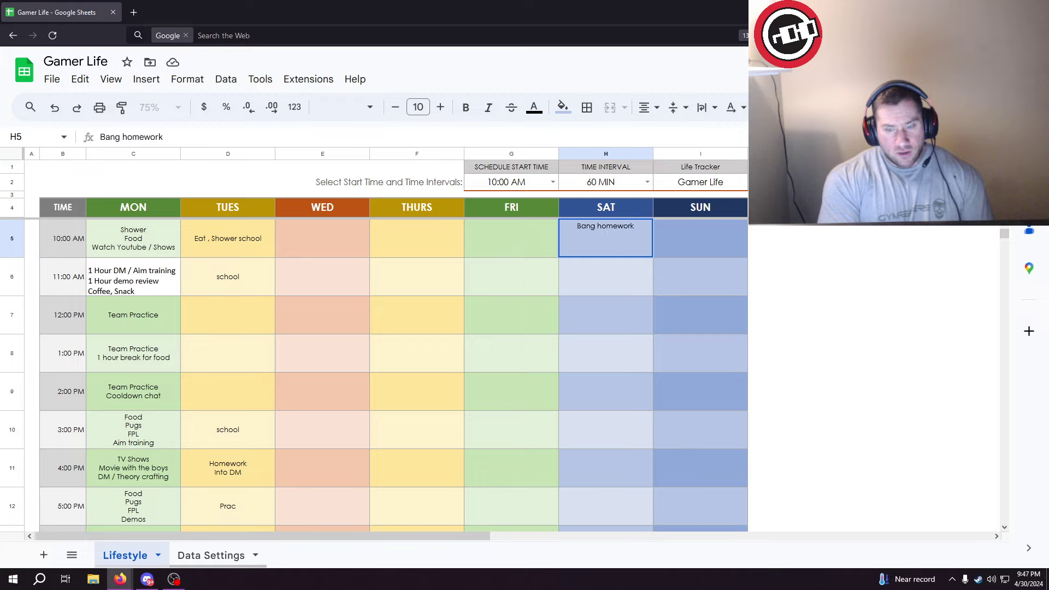
{"action": "key", "text": "alt+Return"}
{"action": "type", "text": "Shower"}
{"action": "key", "text": "alt+Return"}
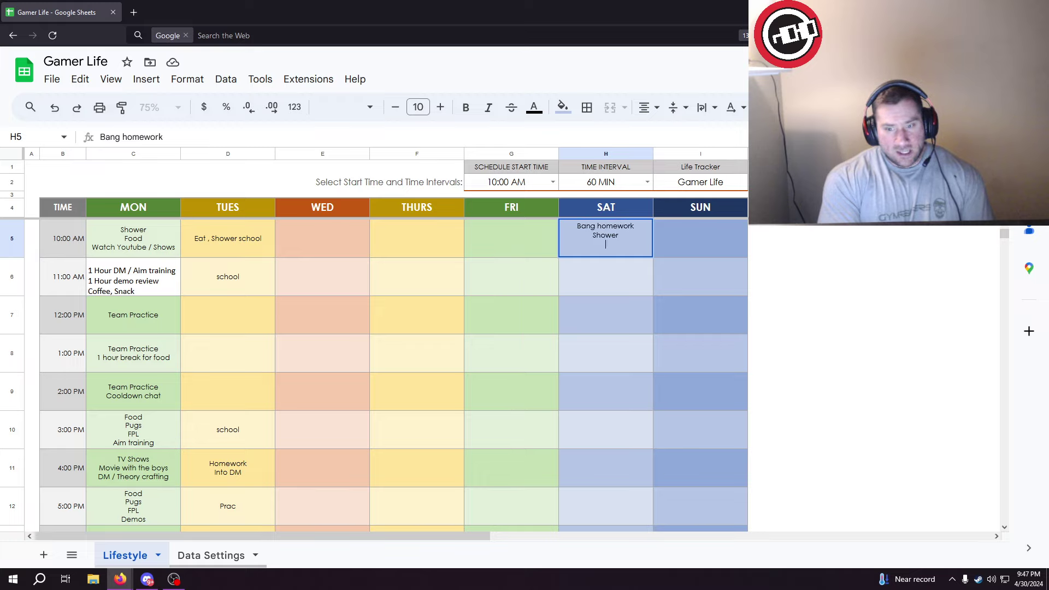
{"action": "type", "text": "Eat"}
Enter "PUGS" in Saturday's 11:00 AM and 10:00 PM slots.
{"action": "left_click", "coordinate": [617, 271]}
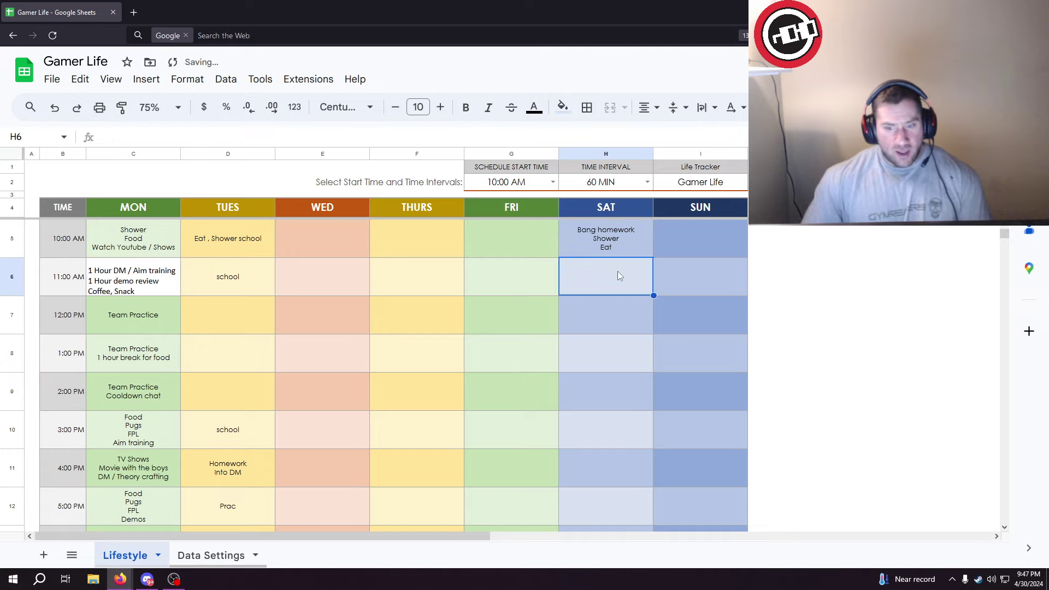
{"action": "type", "text": "PUGS"}
{"action": "scroll", "coordinate": [679, 306], "scroll_direction": "down", "scroll_amount": 5}
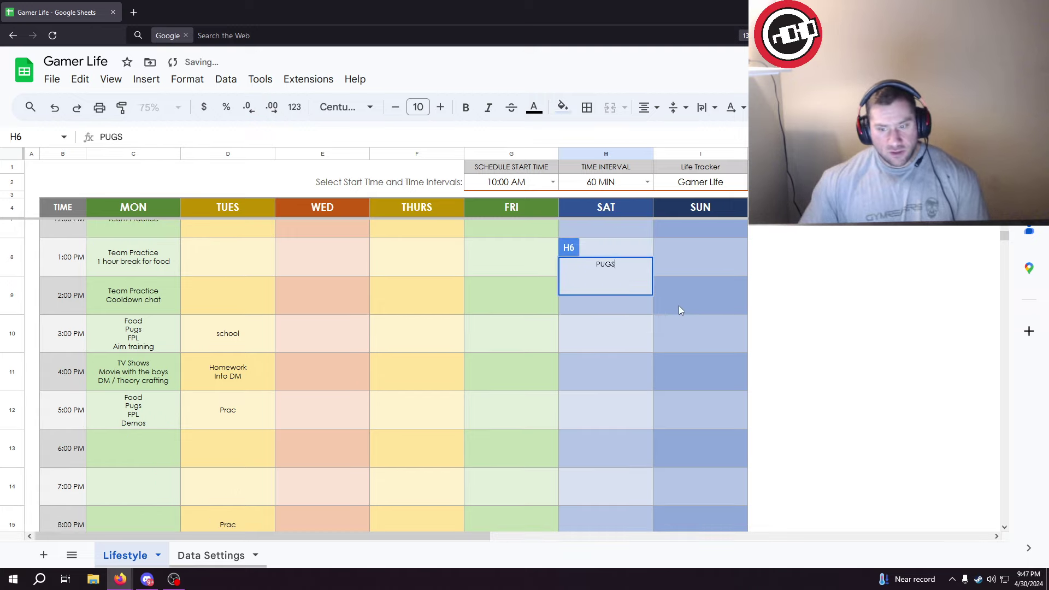
{"action": "scroll", "coordinate": [626, 436], "scroll_direction": "down", "scroll_amount": 3}
{"action": "left_click", "coordinate": [624, 425]}
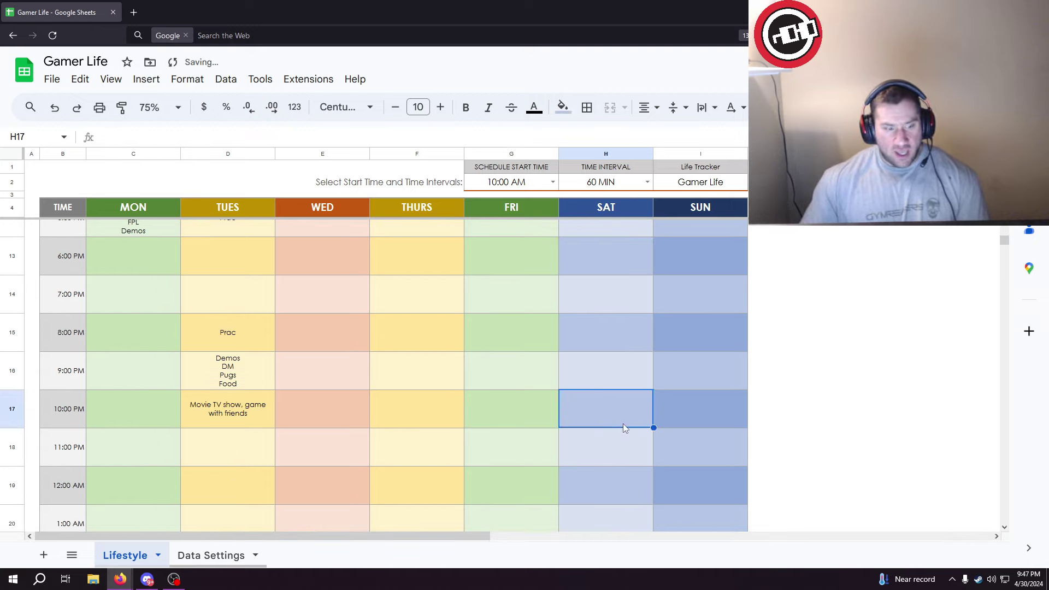
{"action": "type", "text": "PUGS"}
{"action": "scroll", "coordinate": [620, 336], "scroll_direction": "up", "scroll_amount": 3}
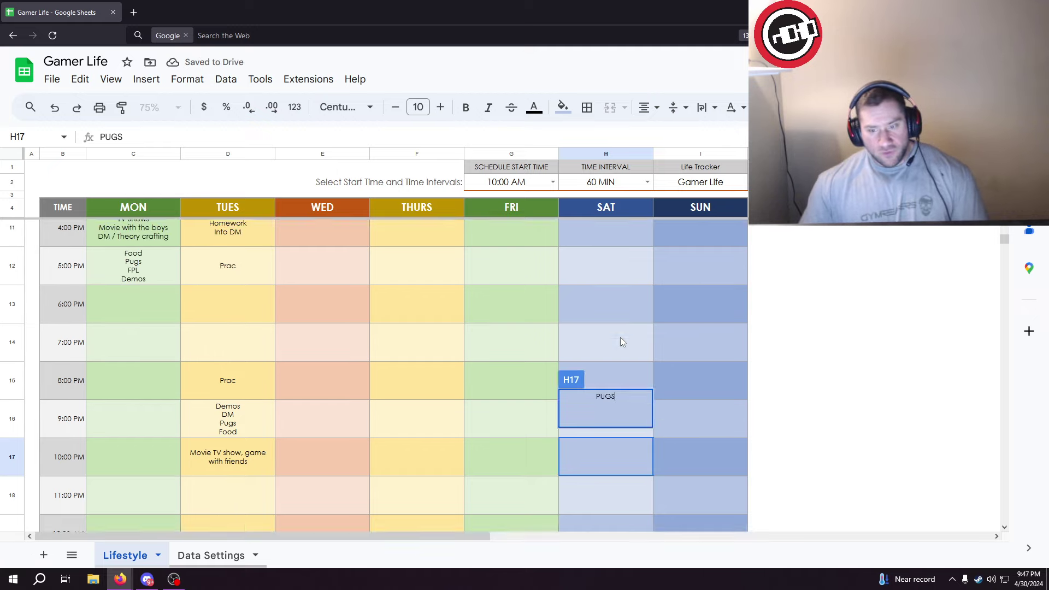
{"action": "left_click", "coordinate": [604, 310]}
Review Saturday's schedule between the 10:00 AM and 10:00 PM slots, focusing on the 11:00 AM and 12:00 PM slots.
{"action": "scroll", "coordinate": [611, 331], "scroll_direction": "up", "scroll_amount": 1}
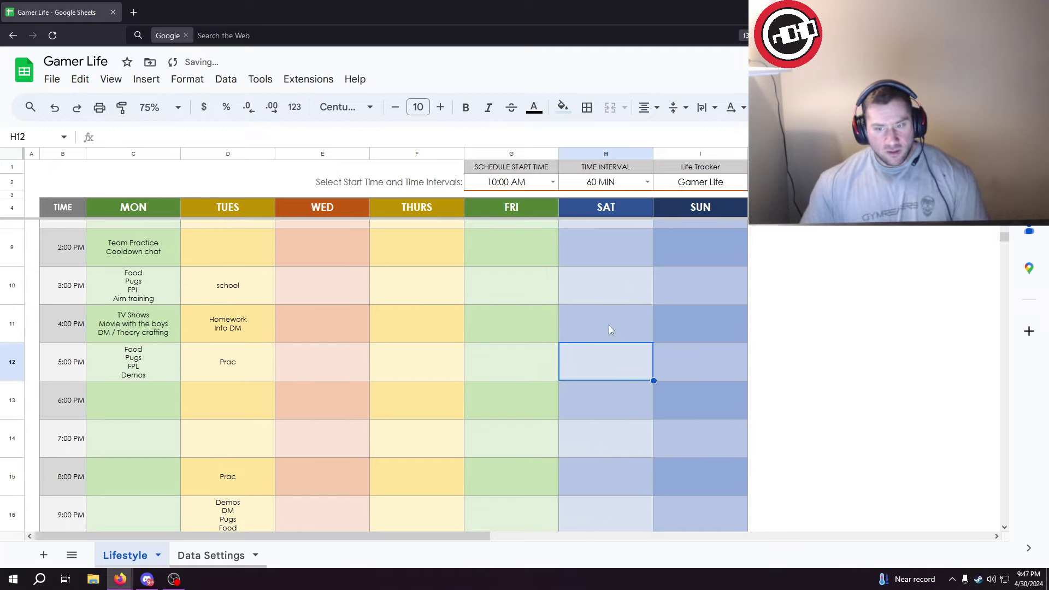
{"action": "scroll", "coordinate": [612, 331], "scroll_direction": "up", "scroll_amount": 3}
{"action": "scroll", "coordinate": [627, 362], "scroll_direction": "down", "scroll_amount": 5}
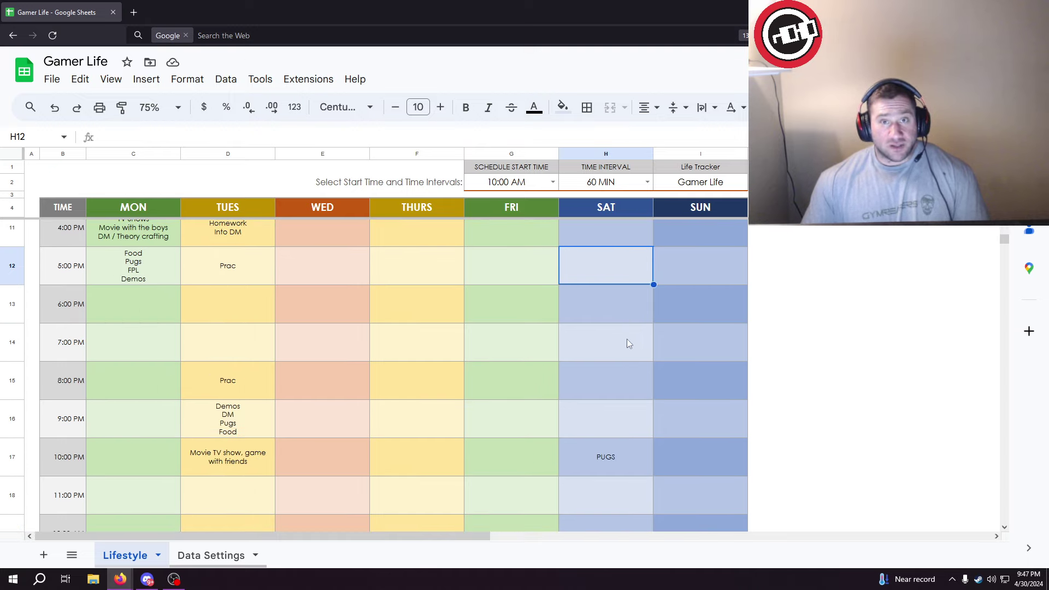
{"action": "scroll", "coordinate": [634, 345], "scroll_direction": "up", "scroll_amount": 5}
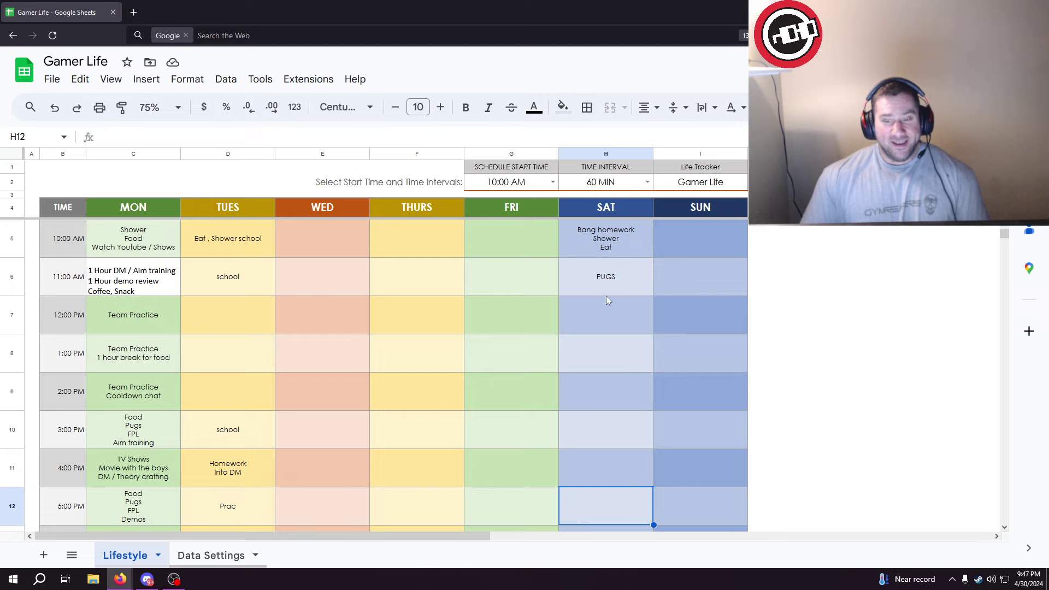
{"action": "left_click", "coordinate": [608, 281]}
{"action": "scroll", "coordinate": [595, 306], "scroll_direction": "down", "scroll_amount": 5}
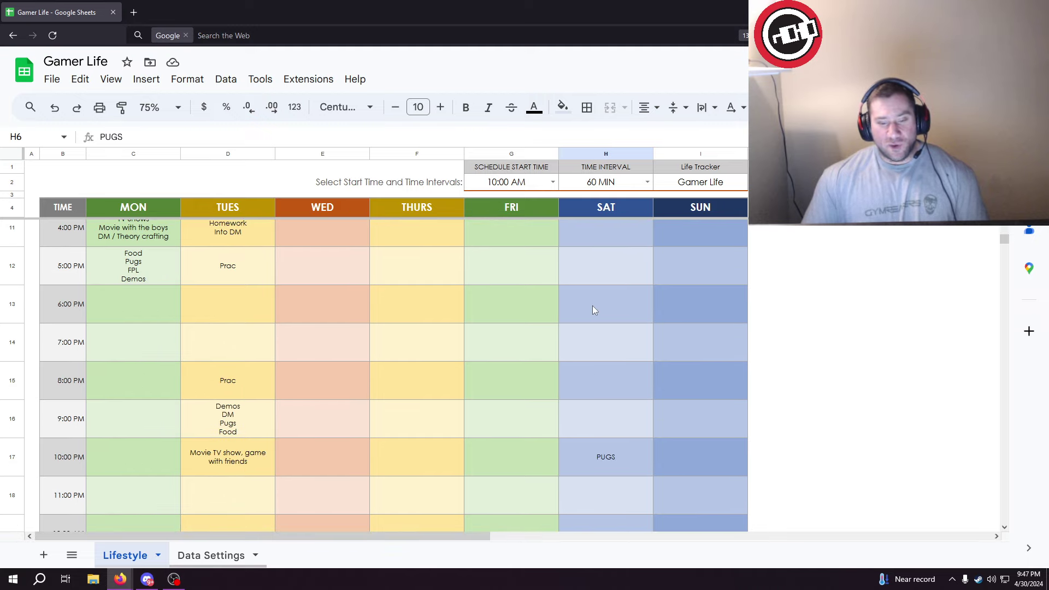
{"action": "scroll", "coordinate": [590, 328], "scroll_direction": "up", "scroll_amount": 5}
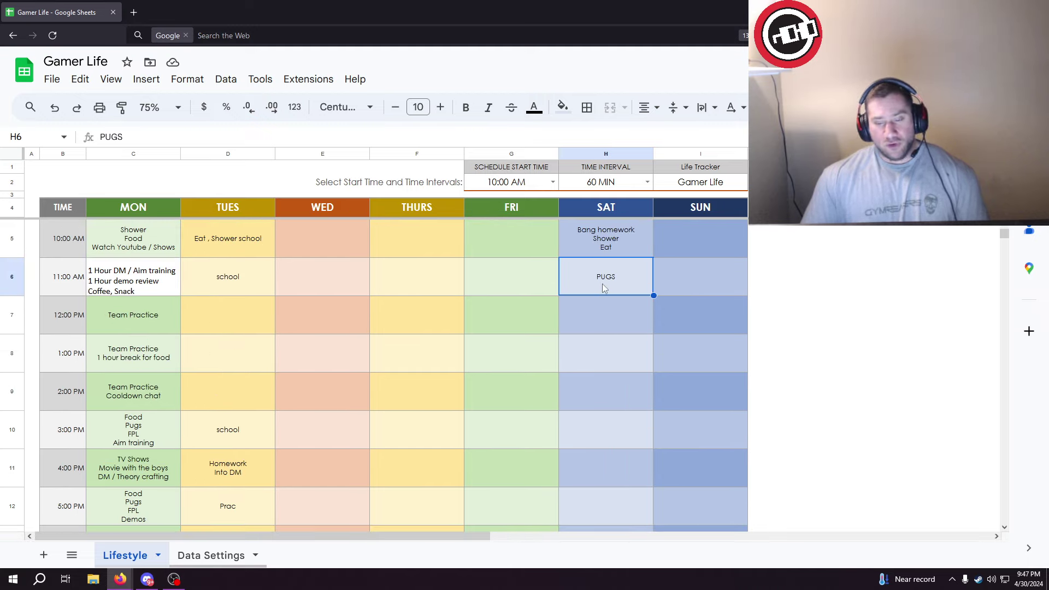
{"action": "double_click", "coordinate": [618, 278]}
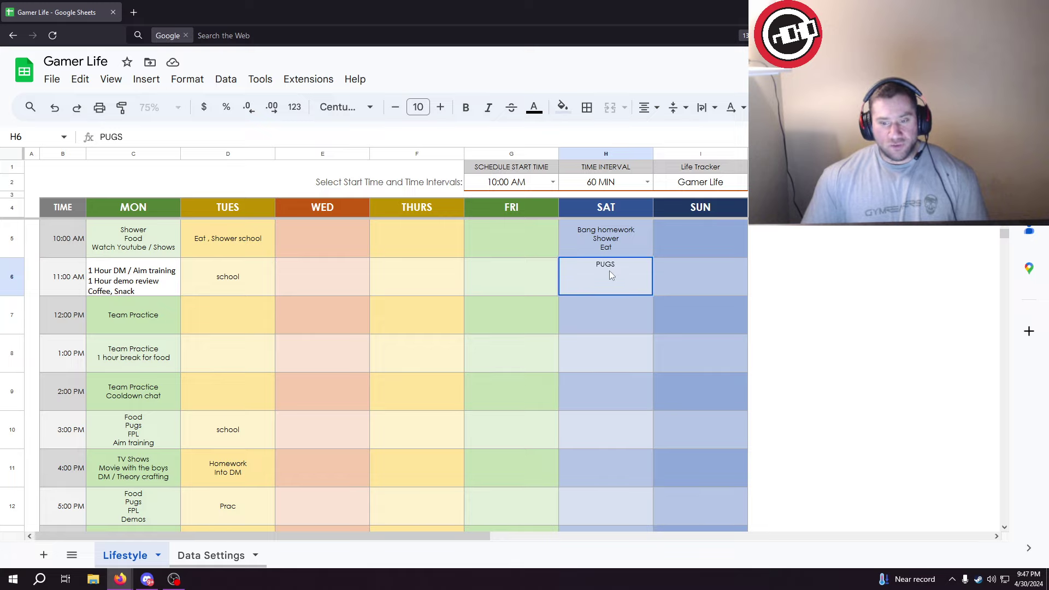
{"action": "left_click", "coordinate": [608, 307]}
{"action": "left_click", "coordinate": [604, 277]}
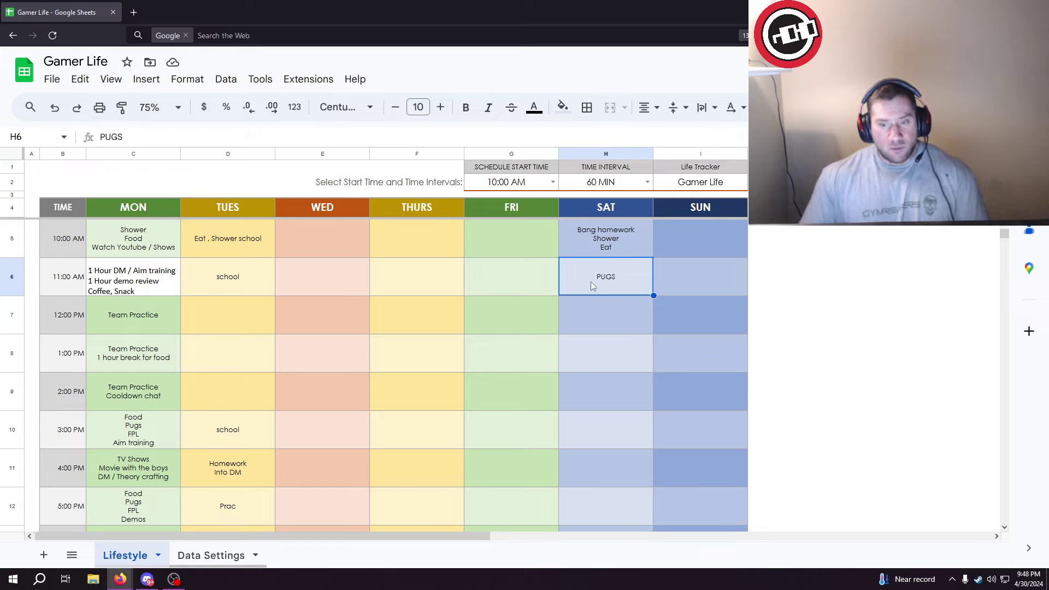
{"action": "double_click", "coordinate": [594, 278]}
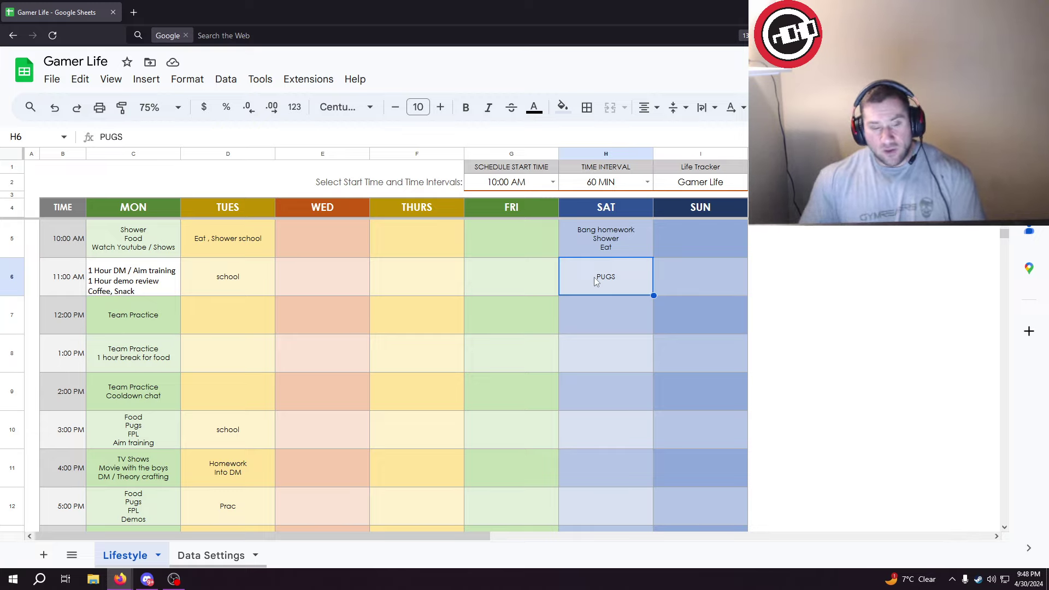
{"action": "left_click", "coordinate": [592, 307]}
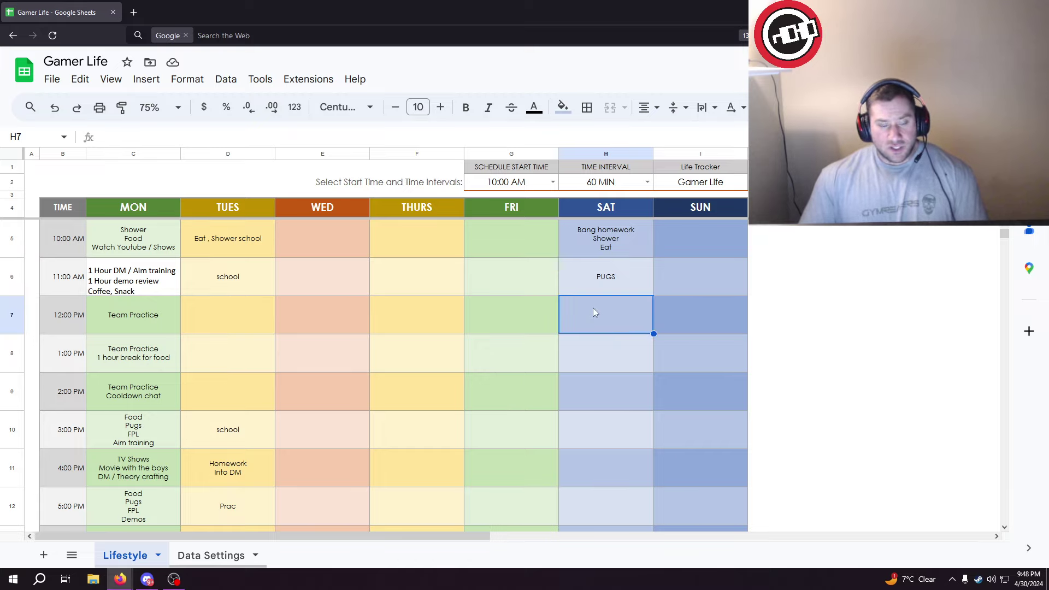
Examine the Tuesday and Wednesday columns from the 10:00 AM slot down through the late-night slots.
{"action": "left_click", "coordinate": [301, 251]}
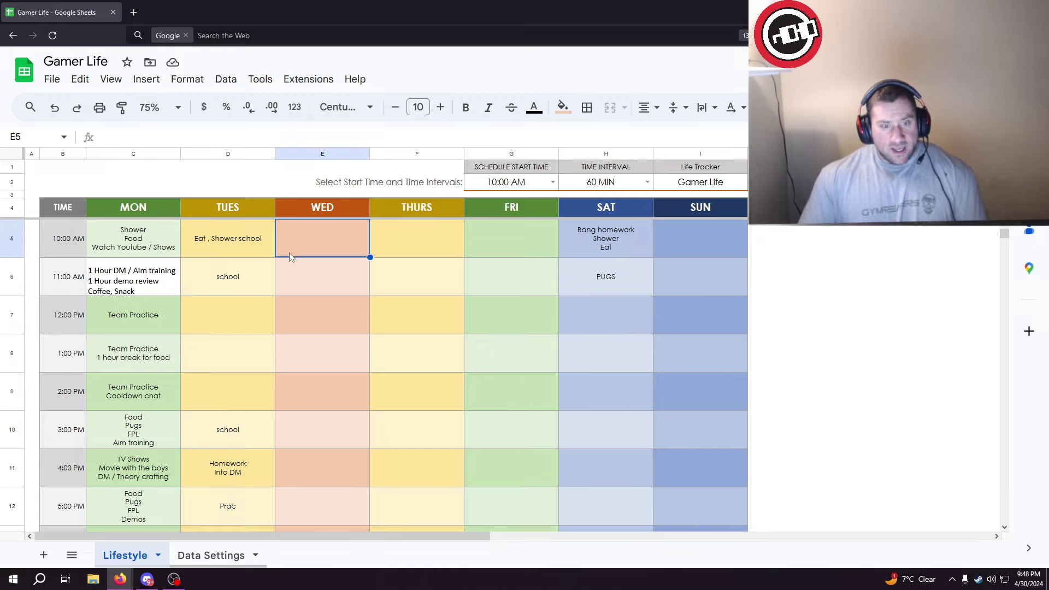
{"action": "left_click", "coordinate": [199, 244]}
{"action": "scroll", "coordinate": [221, 322], "scroll_direction": "down", "scroll_amount": 3}
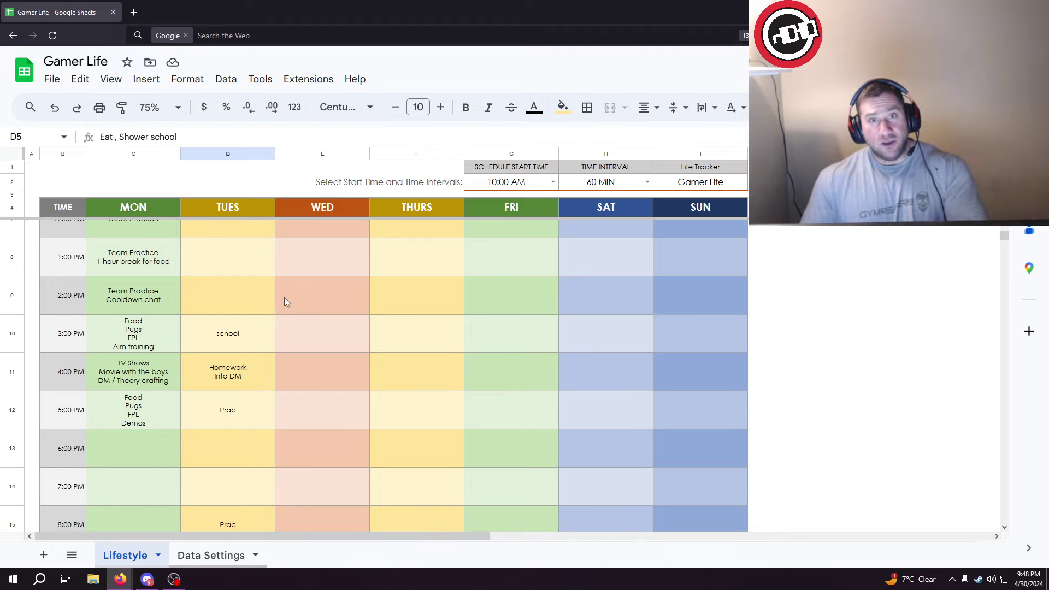
{"action": "scroll", "coordinate": [286, 302], "scroll_direction": "up", "scroll_amount": 3}
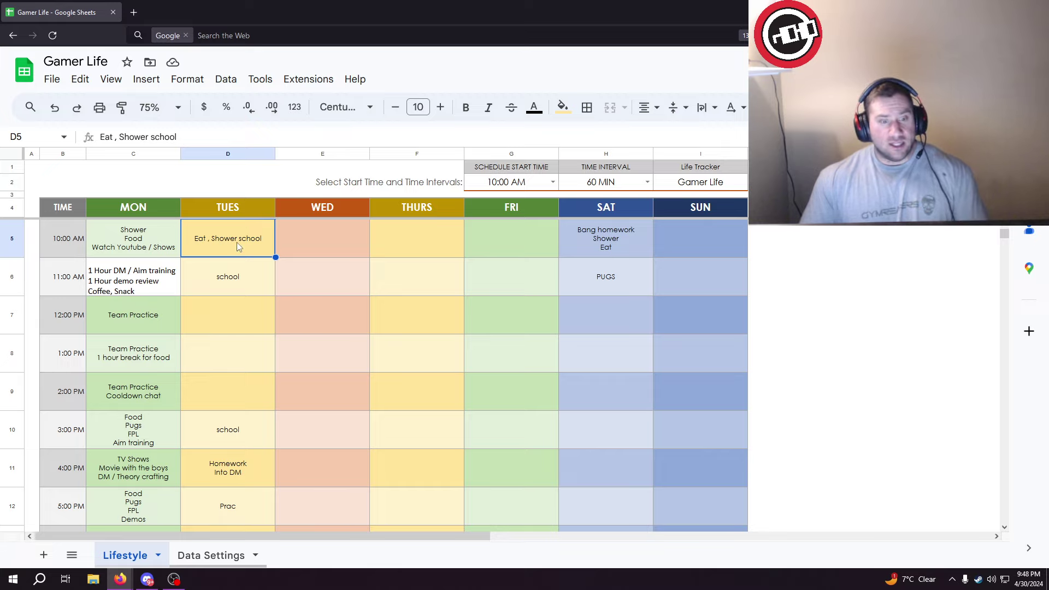
{"action": "left_click", "coordinate": [293, 244]}
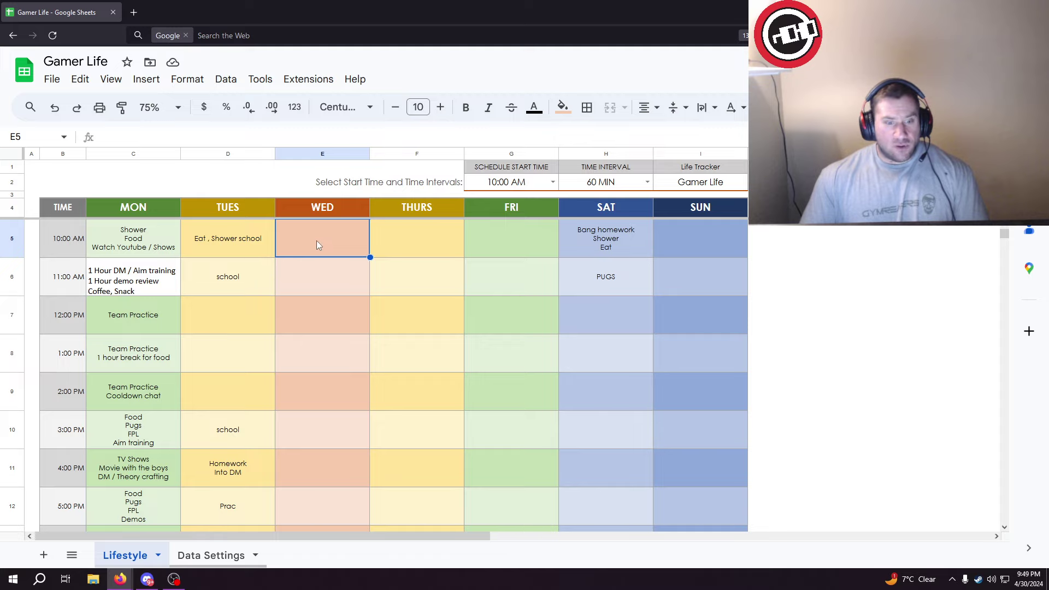
{"action": "scroll", "coordinate": [321, 254], "scroll_direction": "down", "scroll_amount": 1}
{"action": "scroll", "coordinate": [312, 282], "scroll_direction": "down", "scroll_amount": 1}
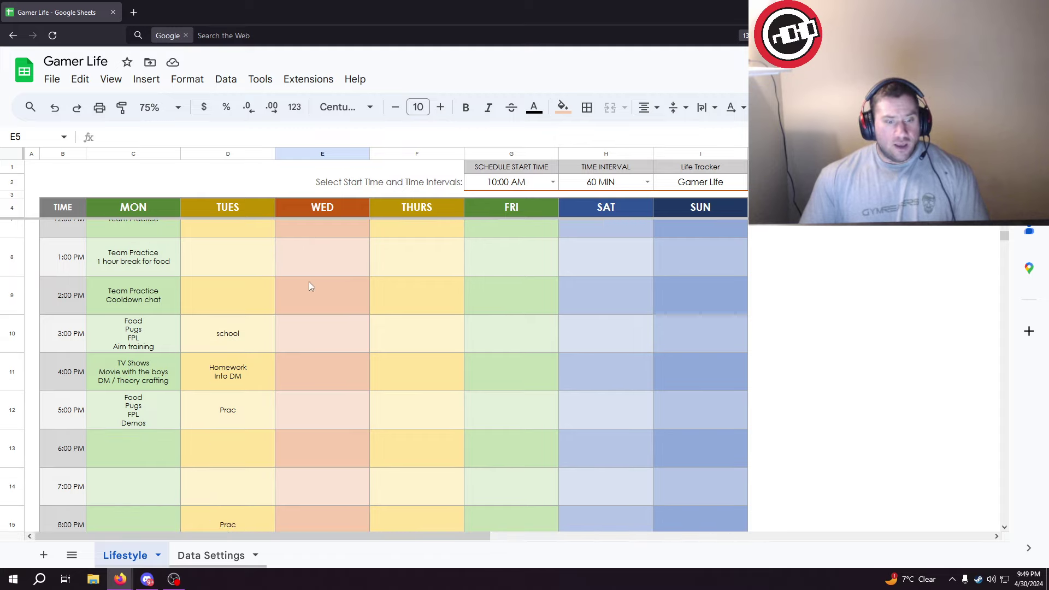
{"action": "scroll", "coordinate": [322, 287], "scroll_direction": "down", "scroll_amount": 1}
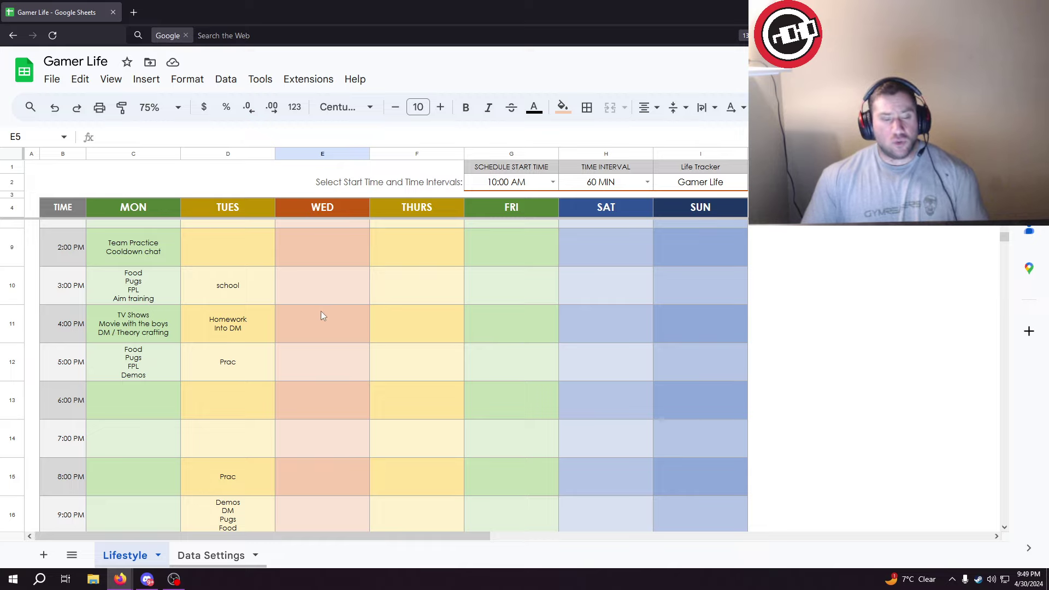
{"action": "scroll", "coordinate": [321, 314], "scroll_direction": "down", "scroll_amount": 1}
{"action": "scroll", "coordinate": [320, 314], "scroll_direction": "down", "scroll_amount": 2}
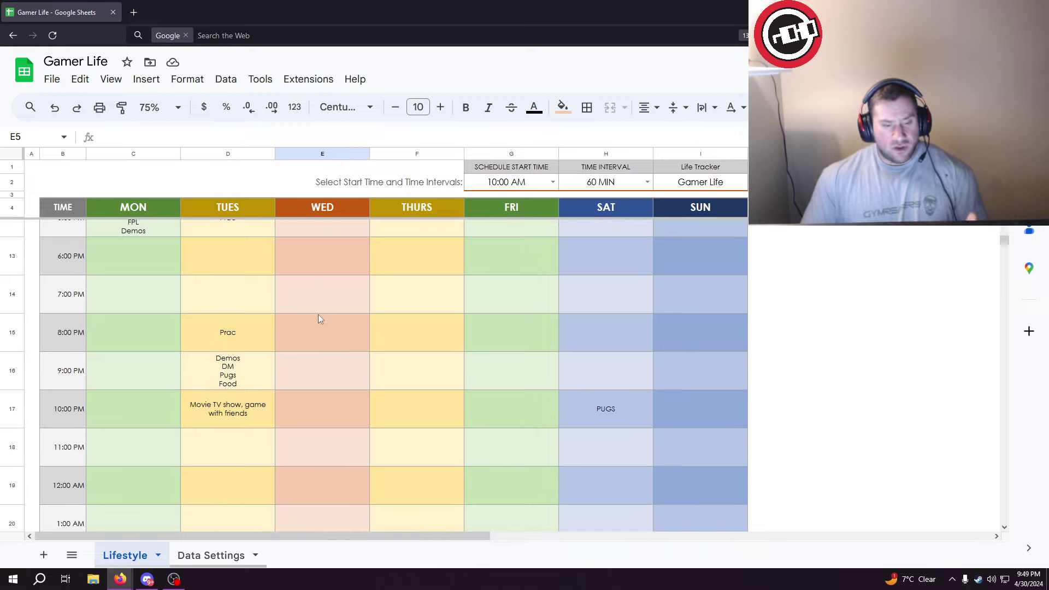
{"action": "scroll", "coordinate": [318, 317], "scroll_direction": "down", "scroll_amount": 2}
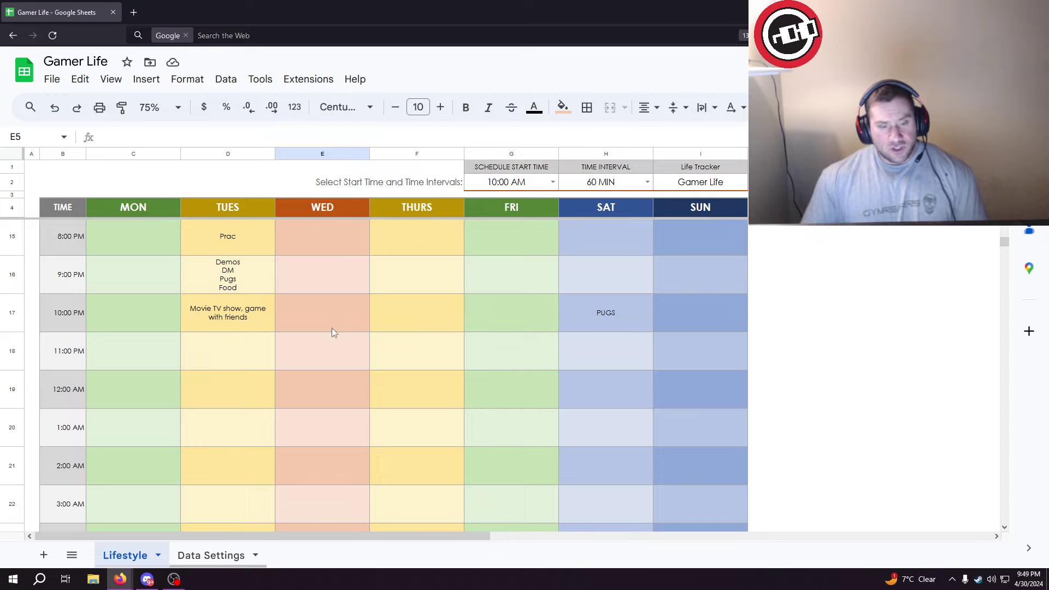
Examine Wednesday's 10:00 AM to 12:00 PM slots alongside Tuesday's 10:00 AM entry.
{"action": "scroll", "coordinate": [333, 333], "scroll_direction": "up", "scroll_amount": 5}
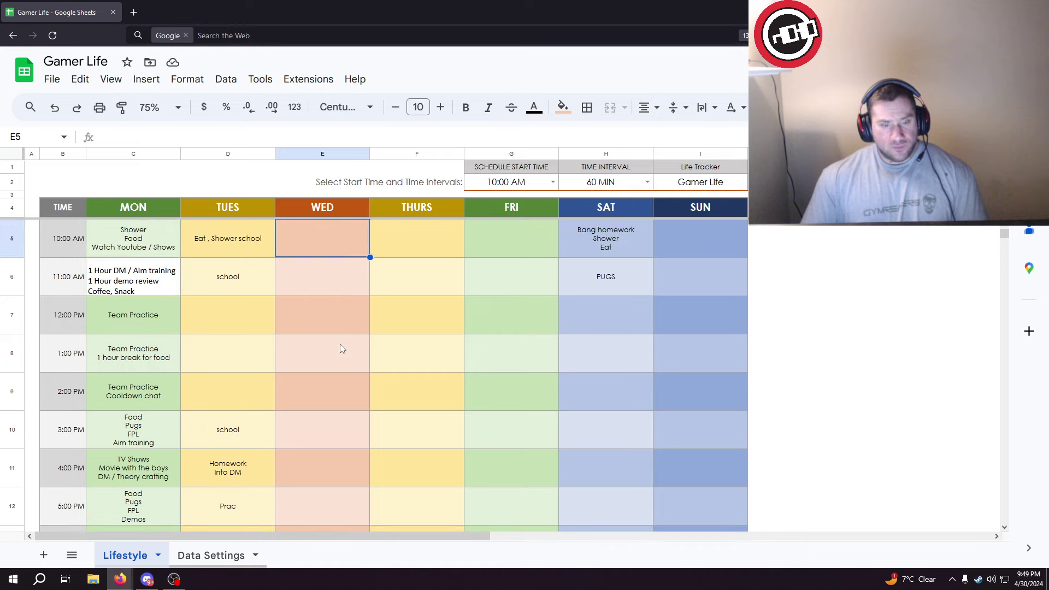
{"action": "left_click", "coordinate": [307, 244]}
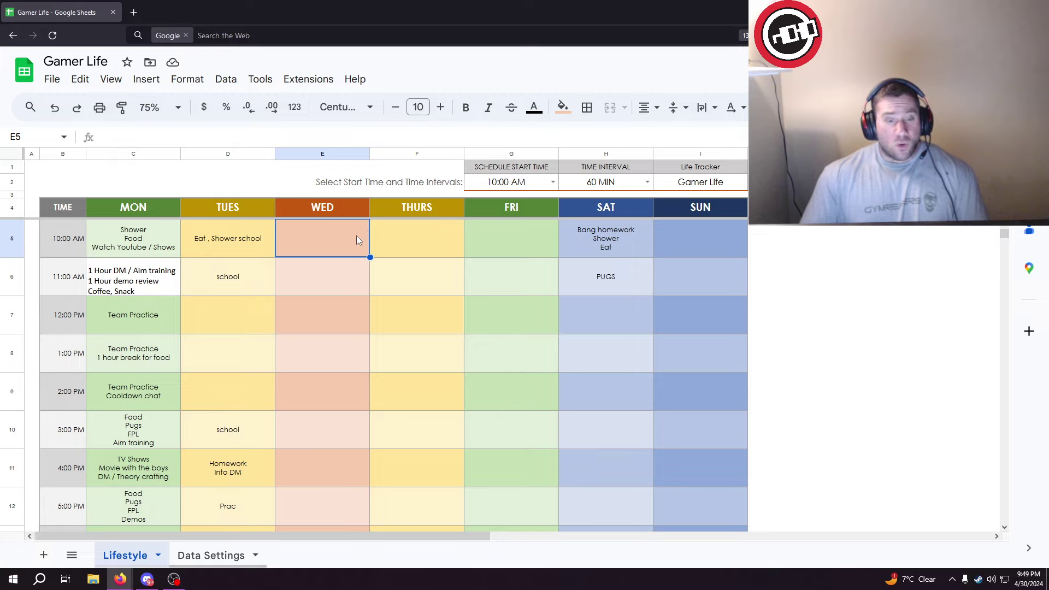
{"action": "left_click", "coordinate": [345, 274]}
{"action": "left_click", "coordinate": [339, 246]}
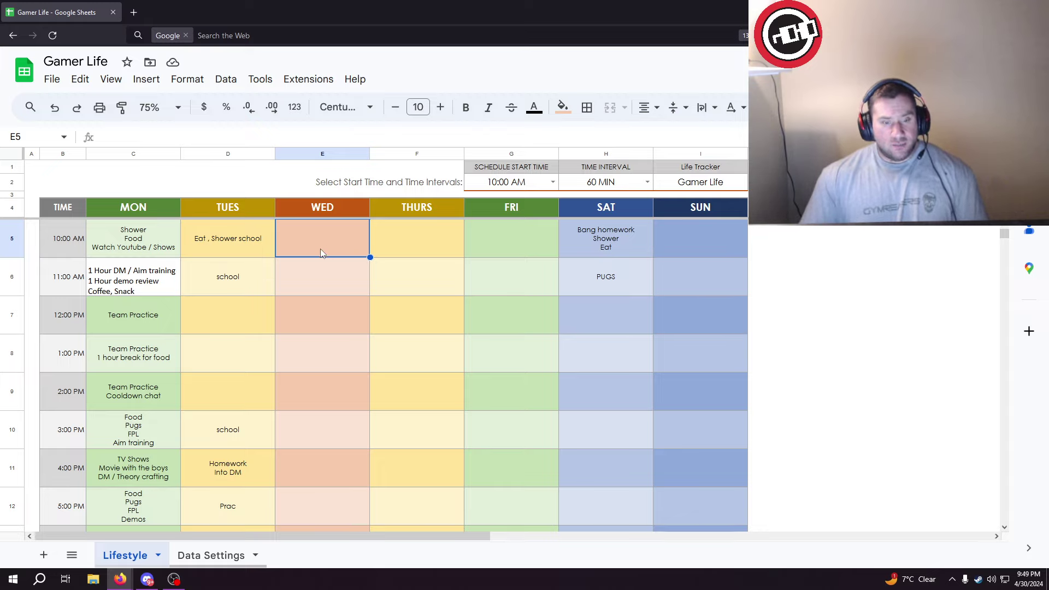
{"action": "left_click", "coordinate": [306, 272]}
{"action": "left_click", "coordinate": [310, 300]}
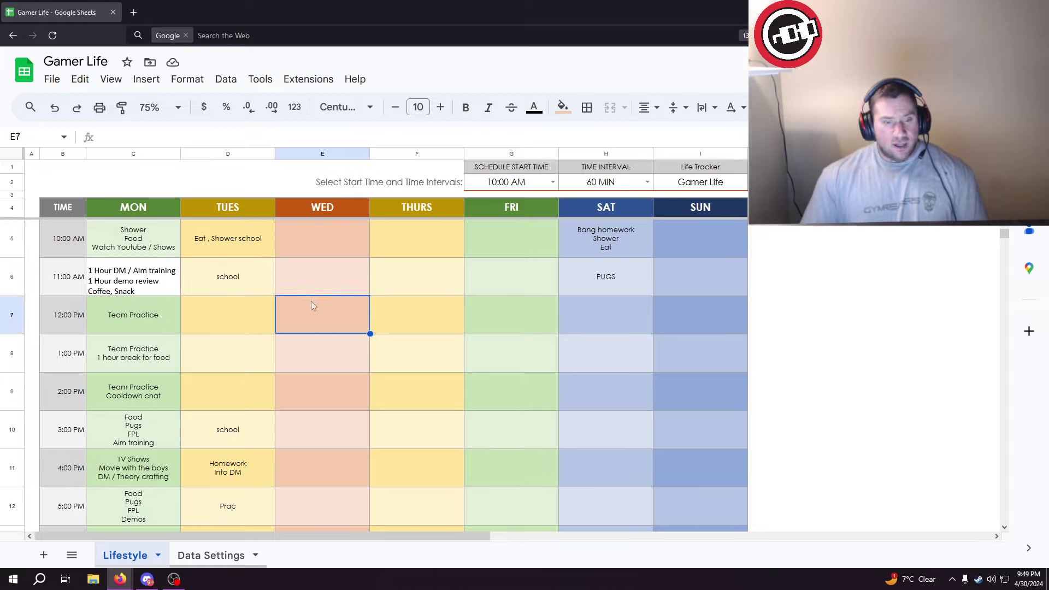
{"action": "left_click", "coordinate": [316, 249]}
{"action": "left_click", "coordinate": [226, 249]}
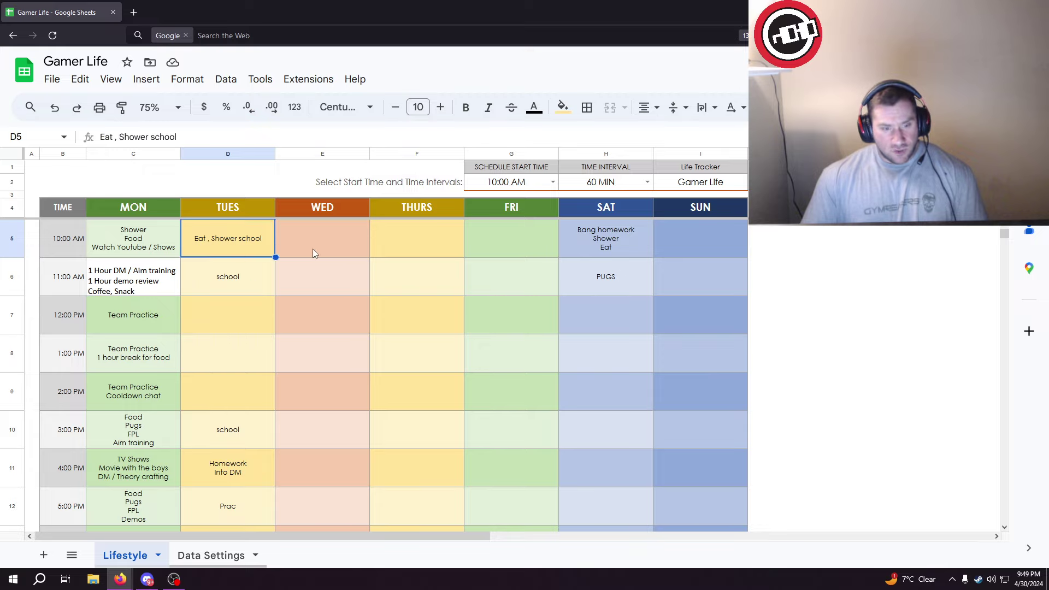
{"action": "left_click", "coordinate": [339, 239]}
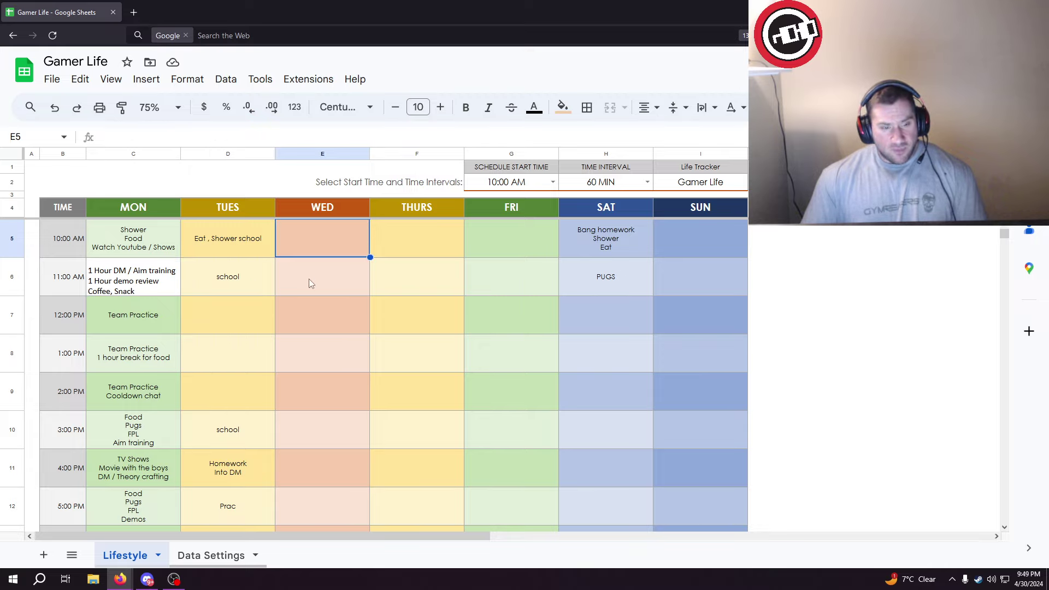
Review the weekly schedule from the 10:00 AM slot down through the early-morning slots, including Monday's afternoon and evening.
{"action": "scroll", "coordinate": [306, 295], "scroll_direction": "down", "scroll_amount": 4}
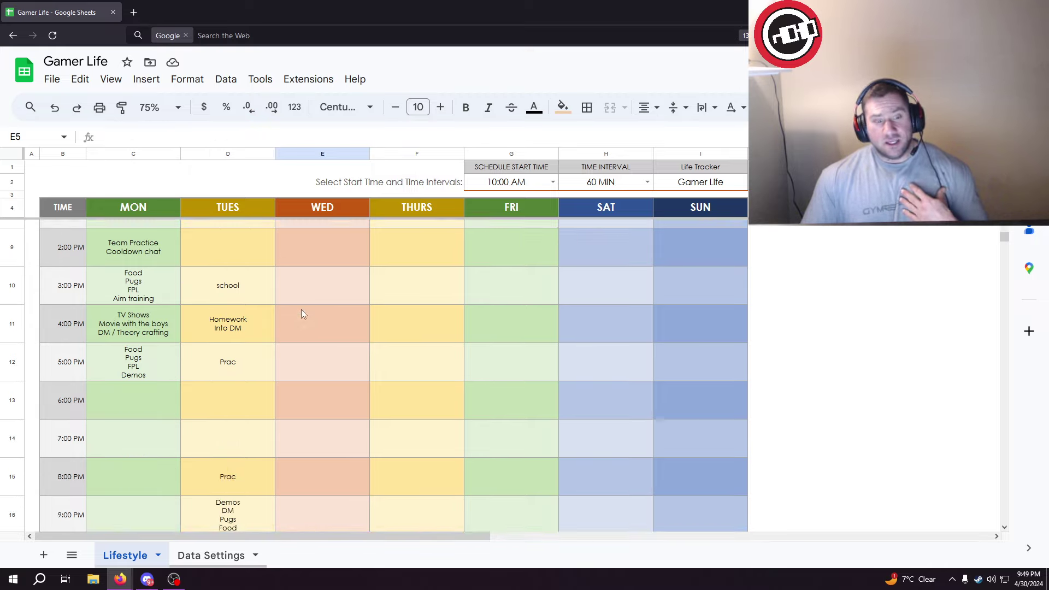
{"action": "scroll", "coordinate": [303, 314], "scroll_direction": "down", "scroll_amount": 1}
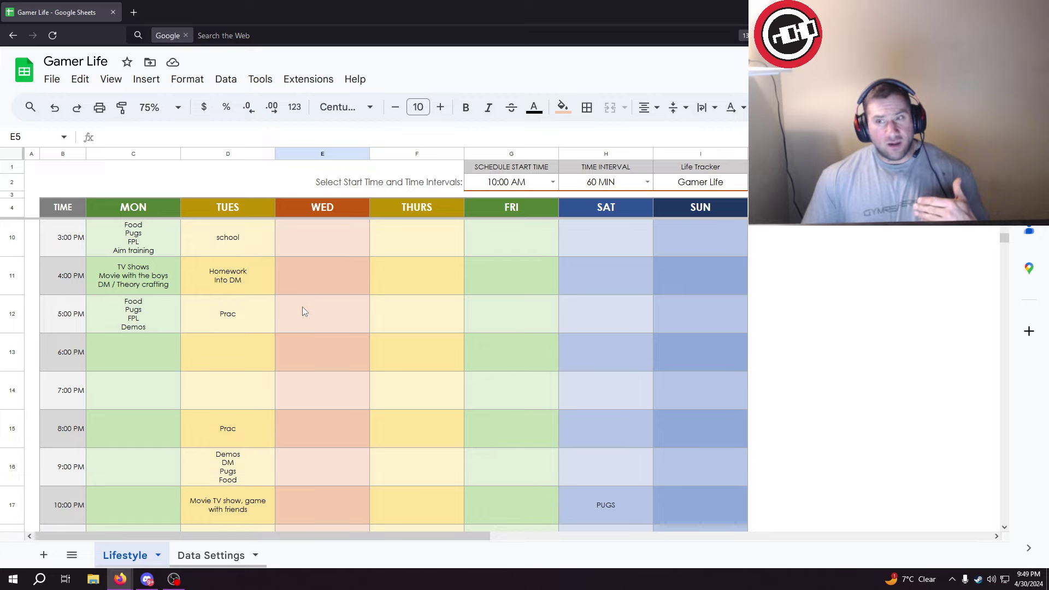
{"action": "scroll", "coordinate": [305, 313], "scroll_direction": "down", "scroll_amount": 1}
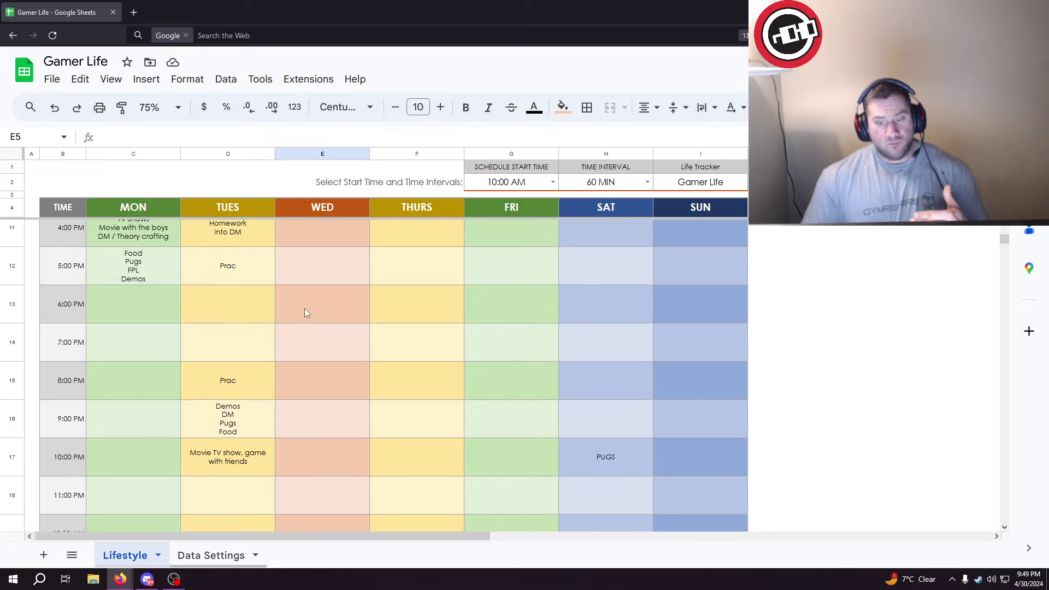
{"action": "scroll", "coordinate": [305, 313], "scroll_direction": "down", "scroll_amount": 4}
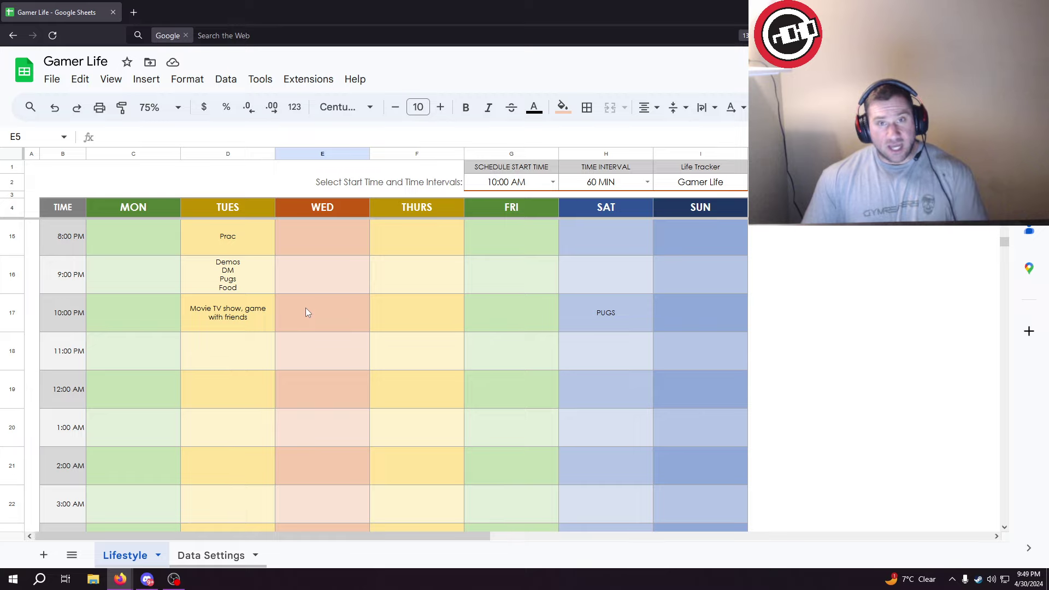
{"action": "scroll", "coordinate": [305, 310], "scroll_direction": "up", "scroll_amount": 1}
{"action": "scroll", "coordinate": [304, 311], "scroll_direction": "down", "scroll_amount": 1}
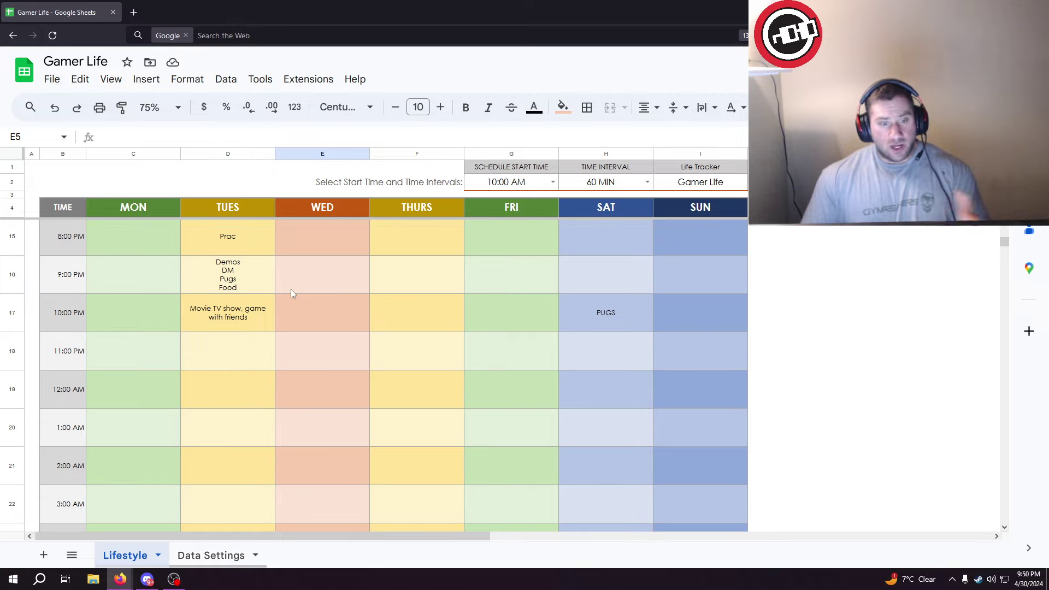
{"action": "scroll", "coordinate": [290, 295], "scroll_direction": "down", "scroll_amount": 1}
{"action": "scroll", "coordinate": [290, 297], "scroll_direction": "down", "scroll_amount": 1}
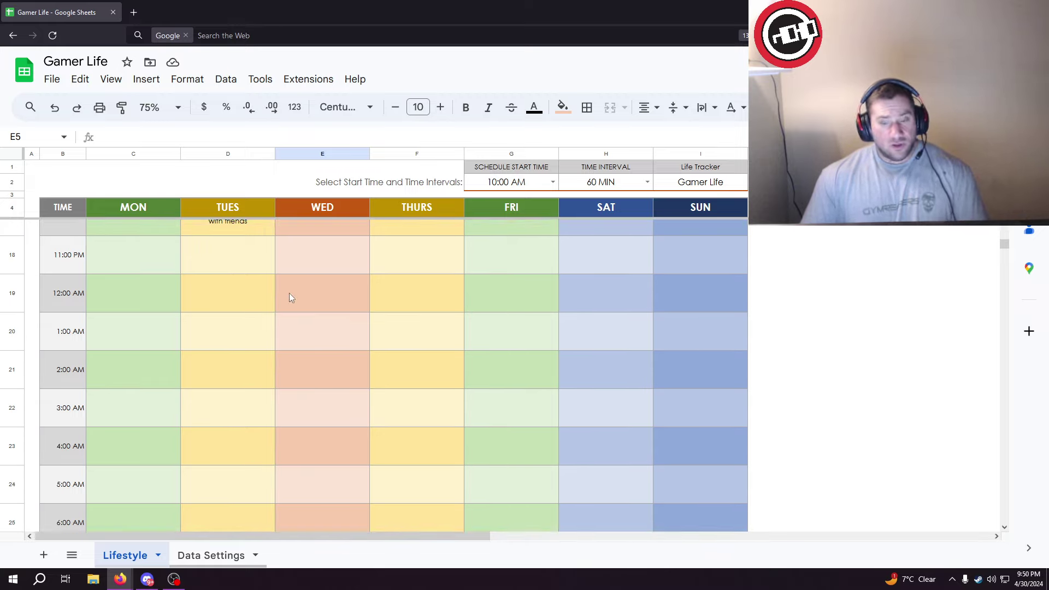
{"action": "scroll", "coordinate": [278, 306], "scroll_direction": "up", "scroll_amount": 2}
{"action": "scroll", "coordinate": [153, 358], "scroll_direction": "up", "scroll_amount": 10}
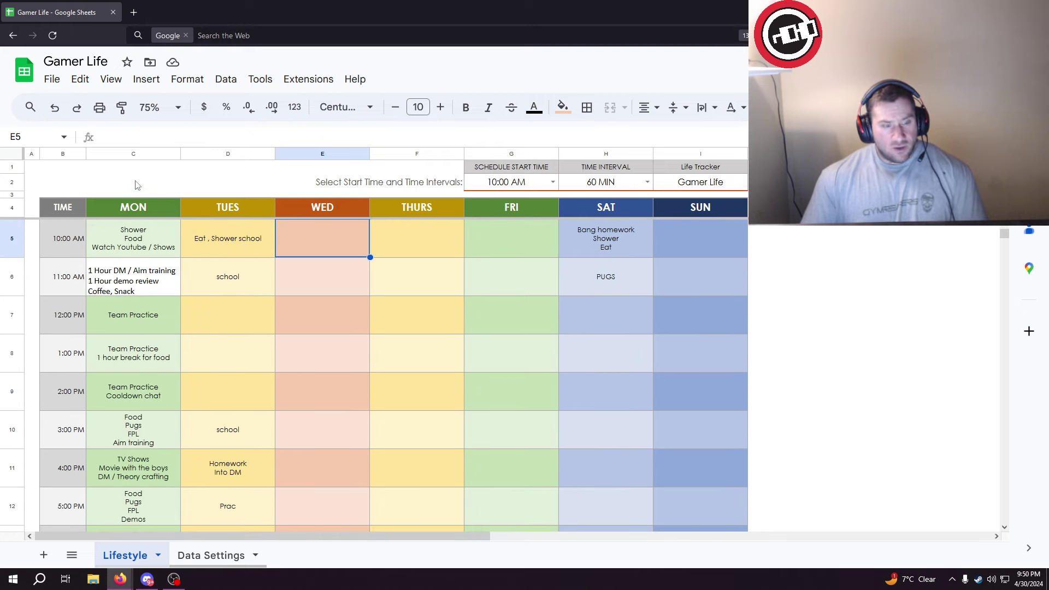
{"action": "scroll", "coordinate": [143, 492], "scroll_direction": "down", "scroll_amount": 3}
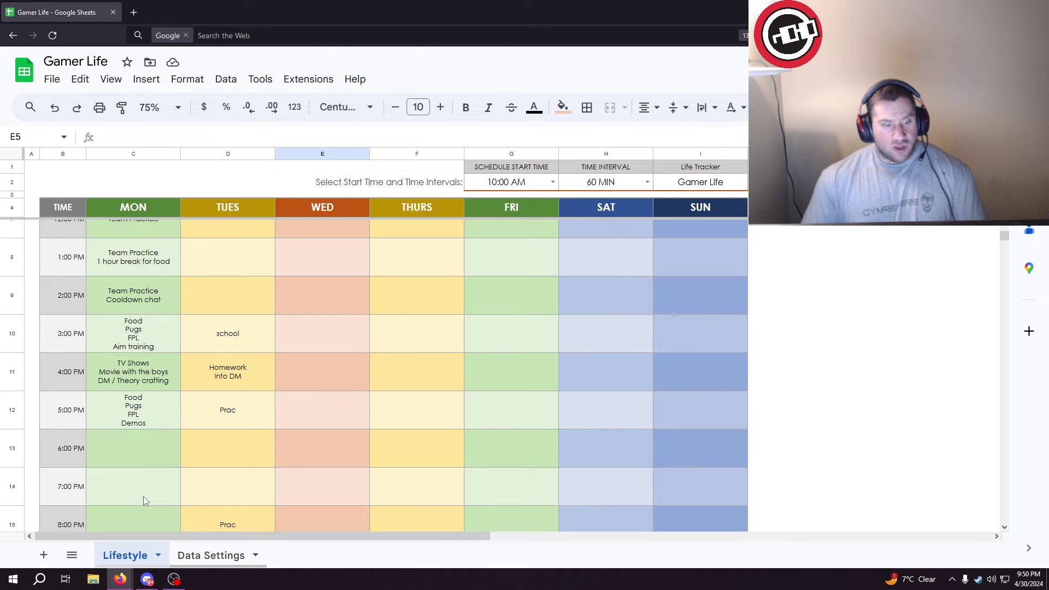
{"action": "scroll", "coordinate": [136, 355], "scroll_direction": "up", "scroll_amount": 3}
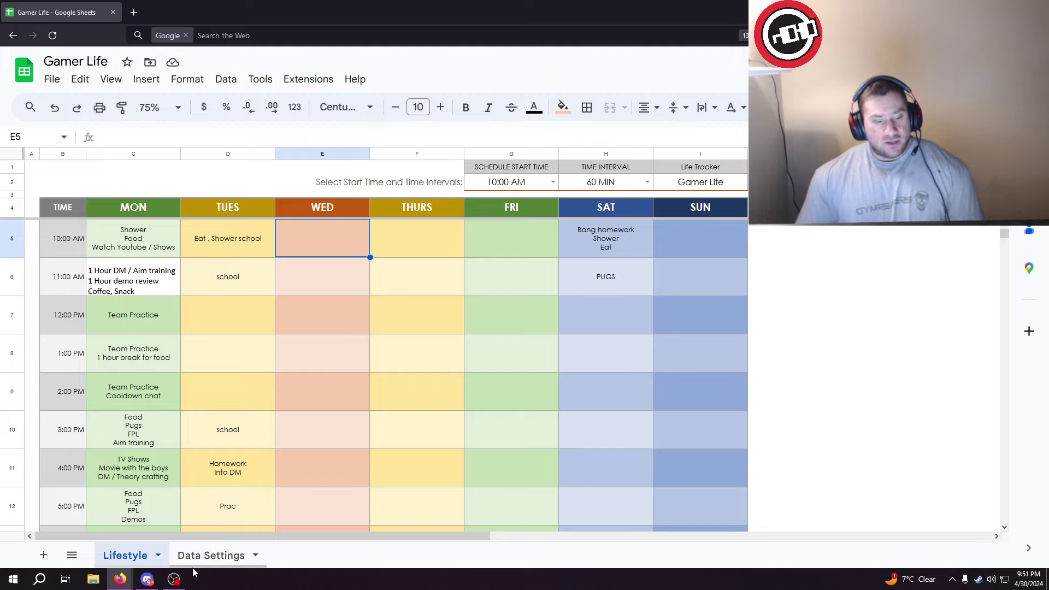
{"action": "left_click_drag", "start_coordinate": [318, 537], "coordinate": [290, 524]}
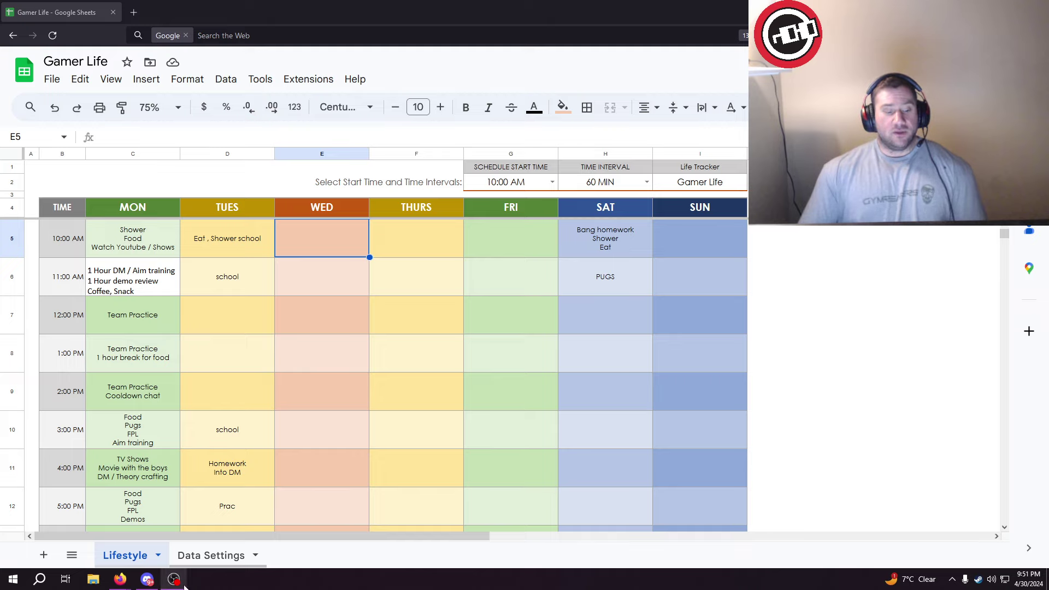
{"action": "mouse_move", "coordinate": [185, 586]}
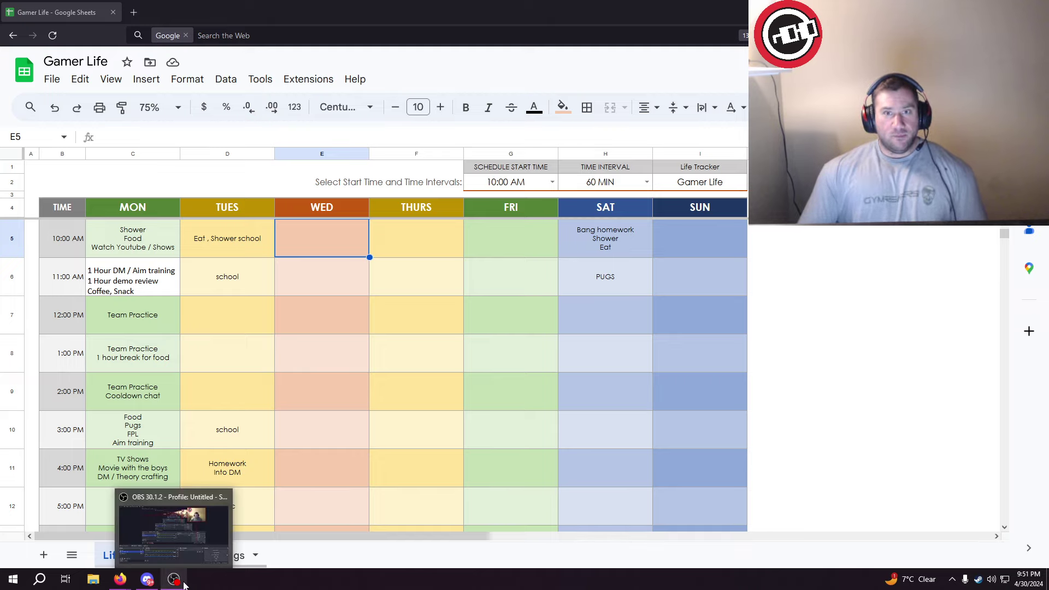